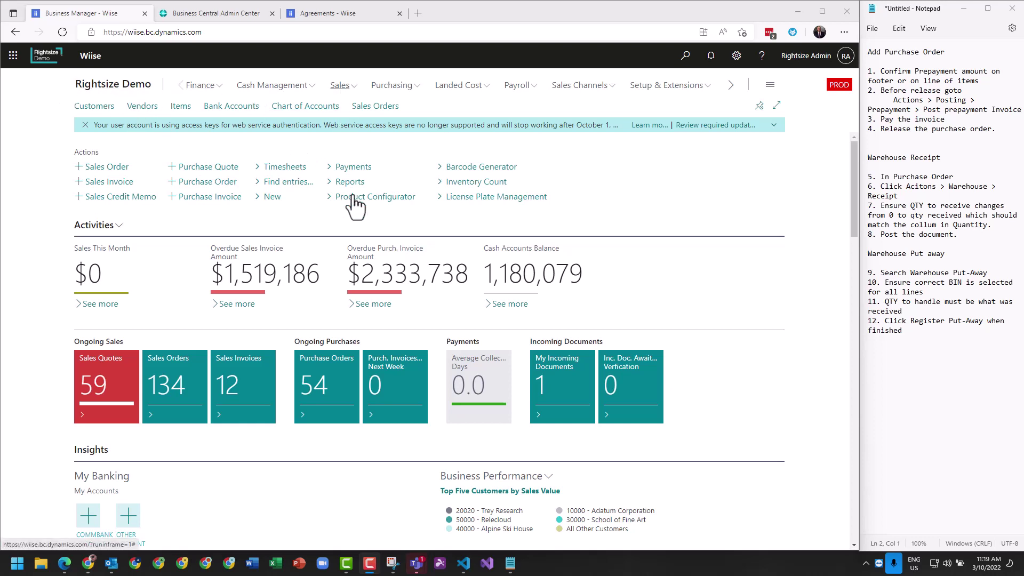
# - Open the 'Tell me what you want to do' search from the Role Center home page
pyautogui.click(386, 85)
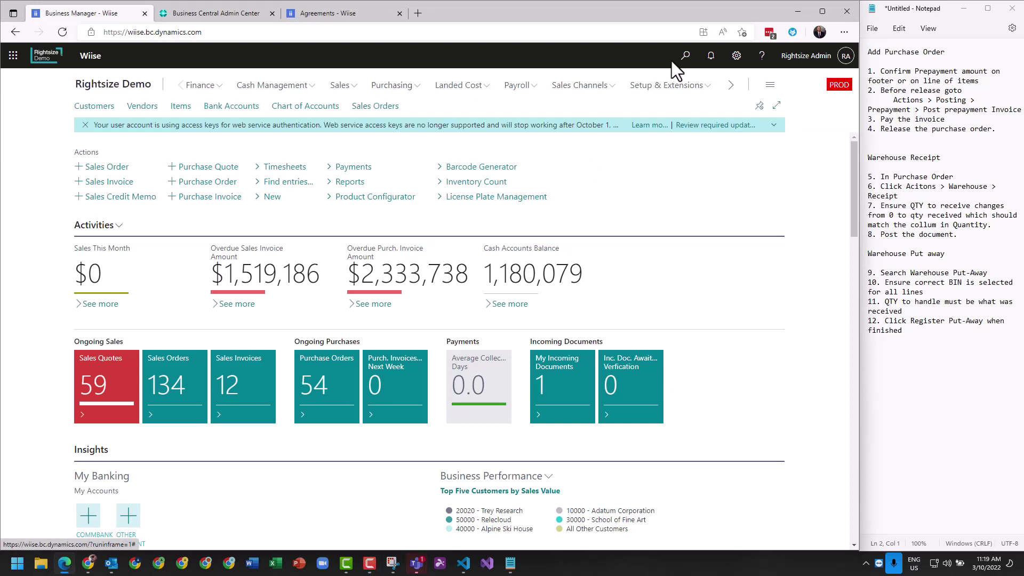
# - Find General Product Posting Groups and open the posting setup for FREIGHT
pyautogui.click(686, 55)
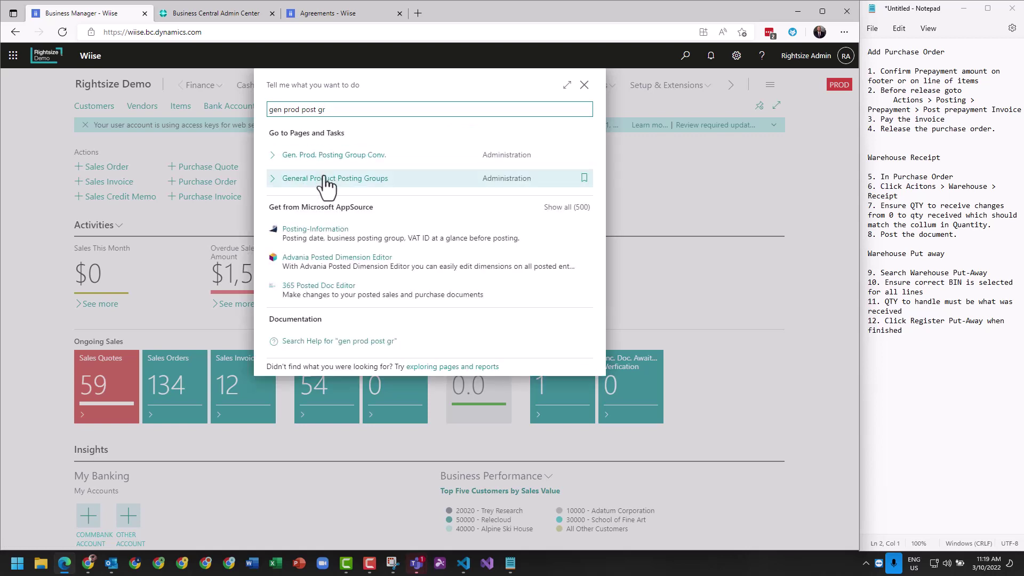
pyautogui.click(317, 182)
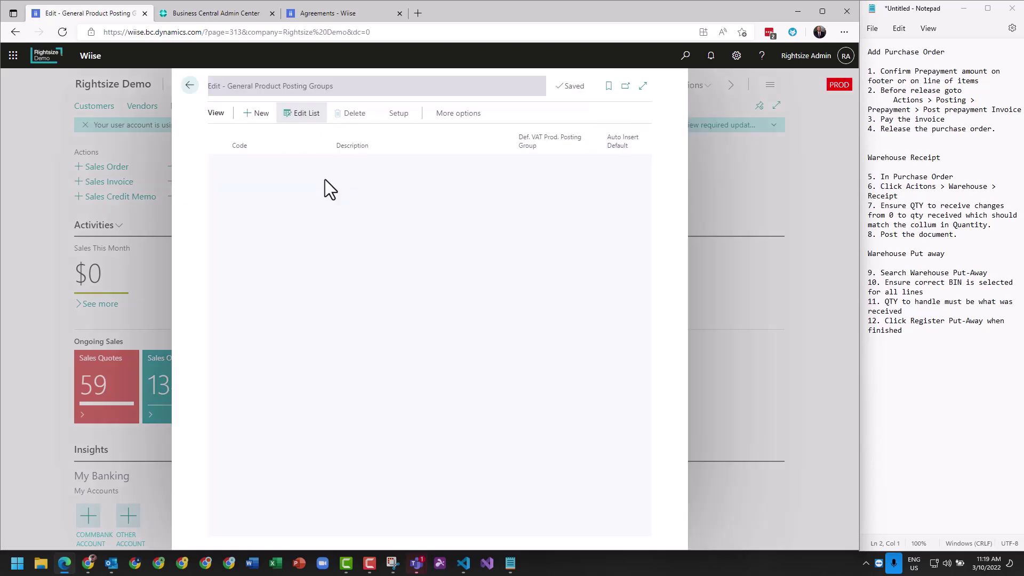
pyautogui.click(412, 113)
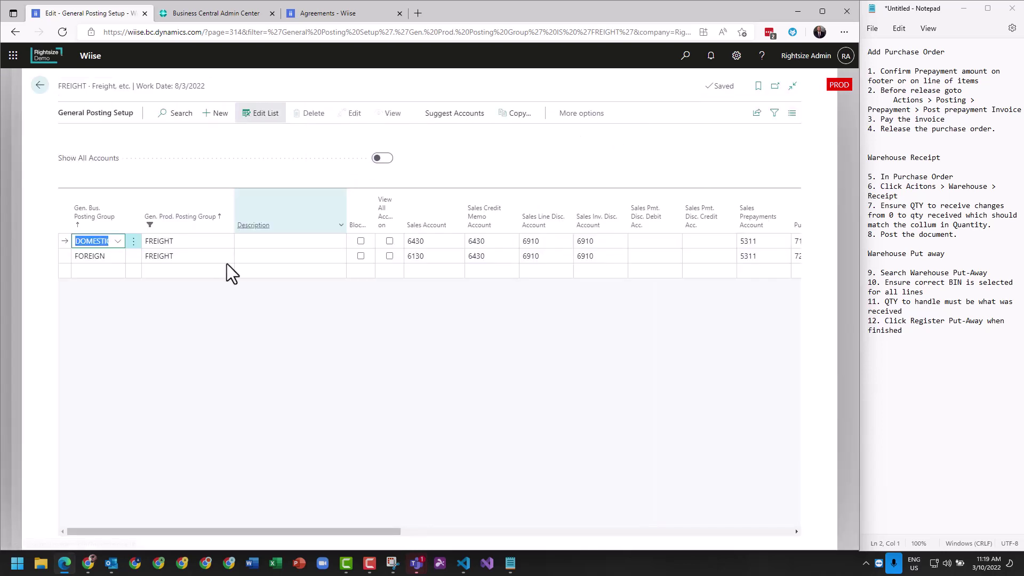
# - Clear the FREIGHT filter and check Sales Prepayments 5311 and Purch. Prepayments account 2181
pyautogui.click(228, 225)
pyautogui.click(389, 523)
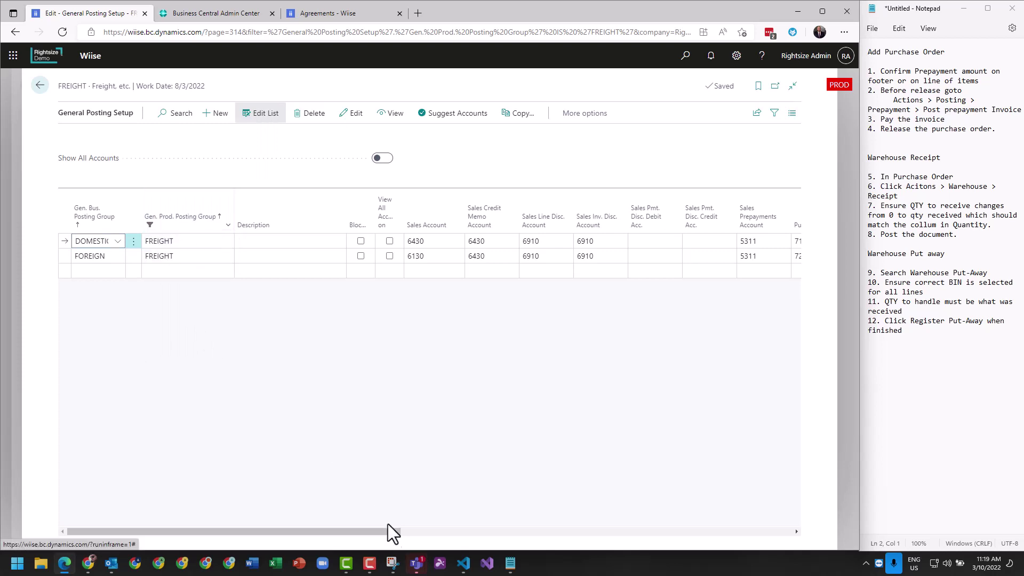
pyautogui.moveTo(374, 532); pyautogui.dragTo(496, 532)
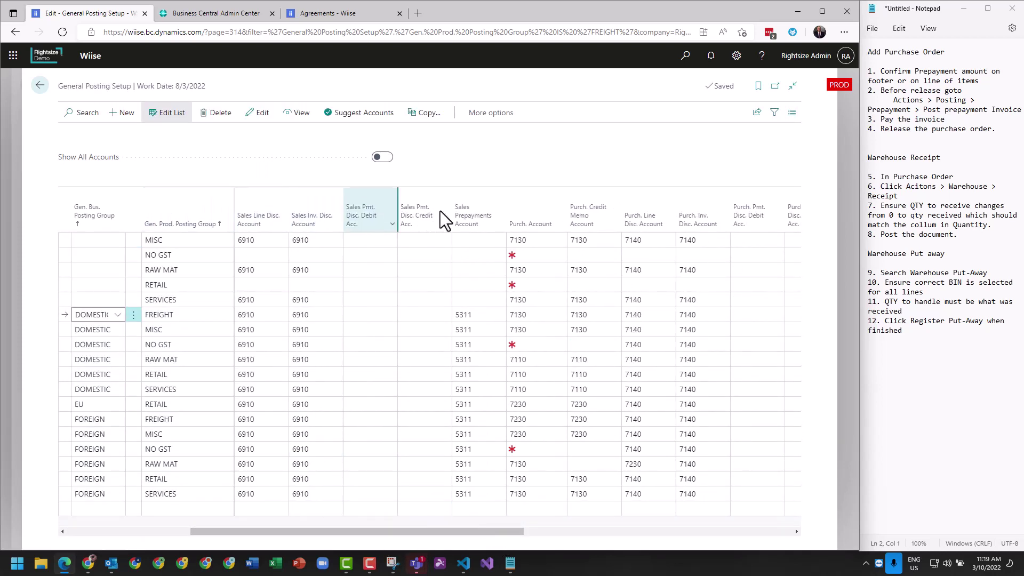
pyautogui.click(464, 229)
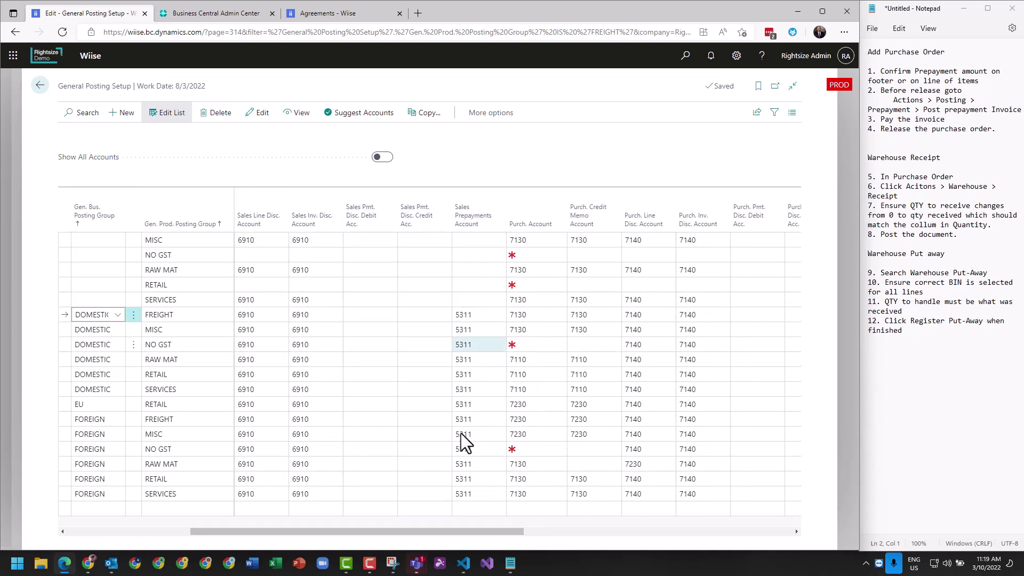
pyautogui.moveTo(464, 535); pyautogui.dragTo(642, 542)
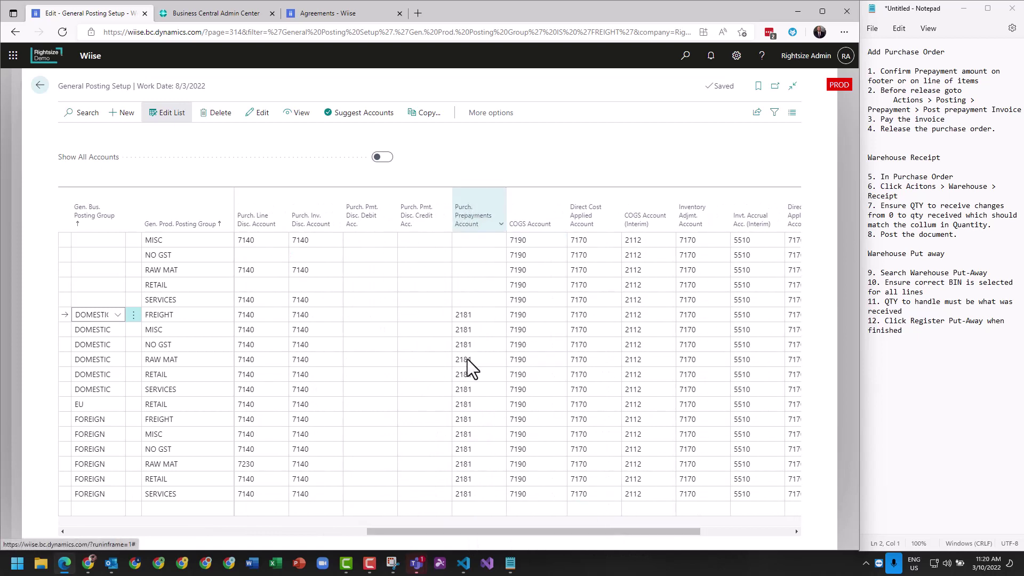
pyautogui.click(464, 315)
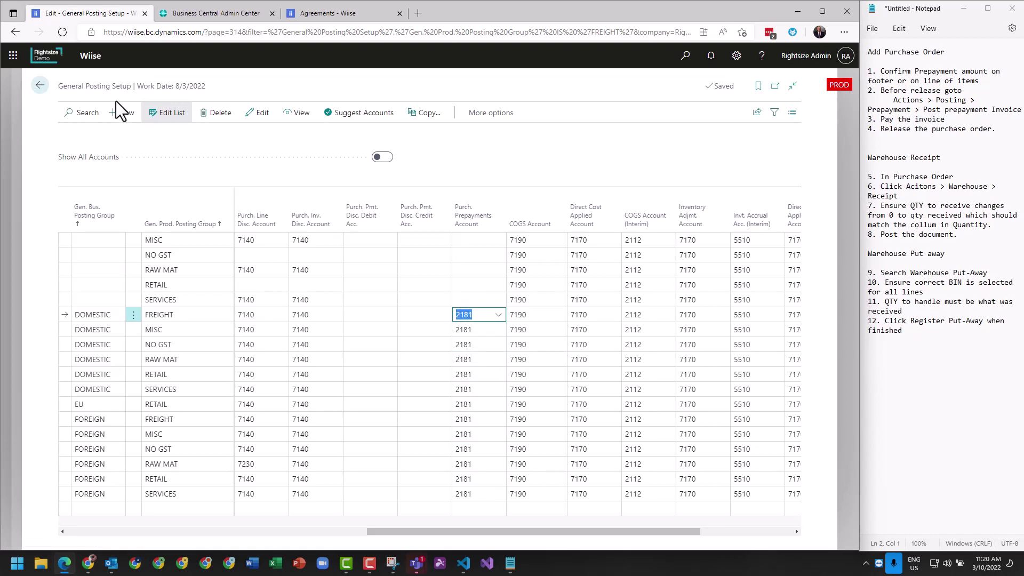
# - Close the posting setup pages and return to the Role Center
pyautogui.click(40, 85)
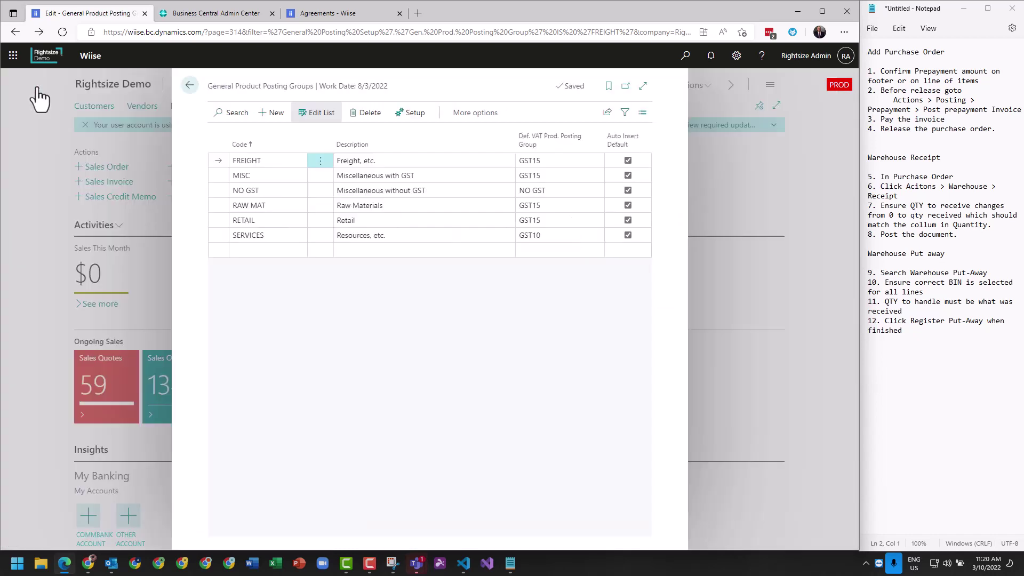
pyautogui.click(191, 87)
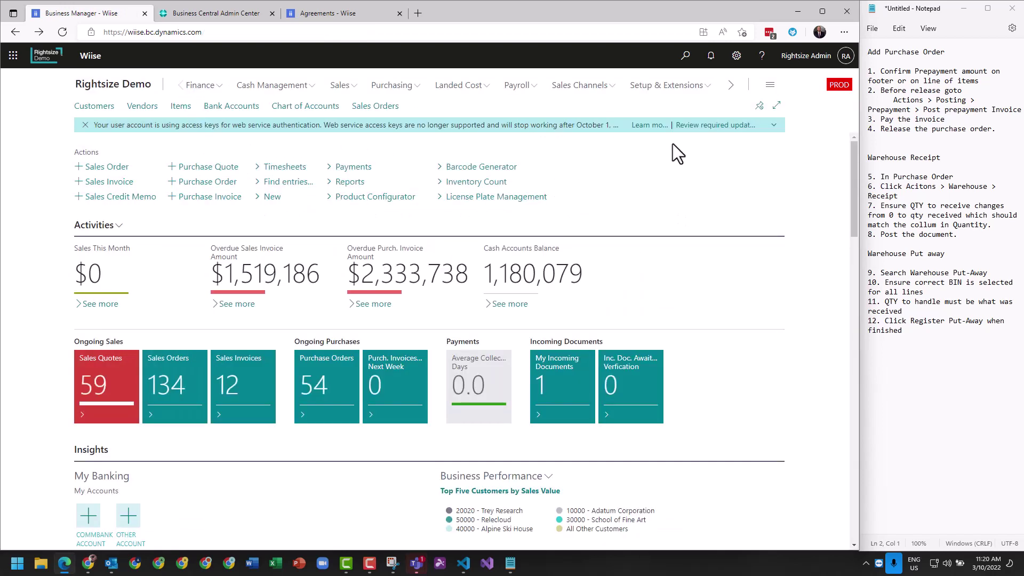
pyautogui.click(393, 86)
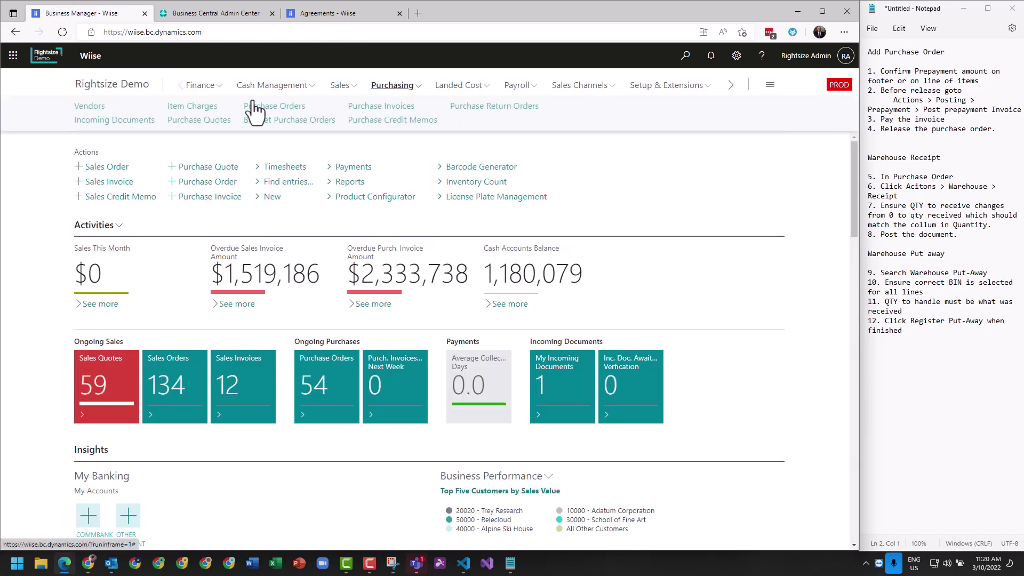
pyautogui.click(142, 133)
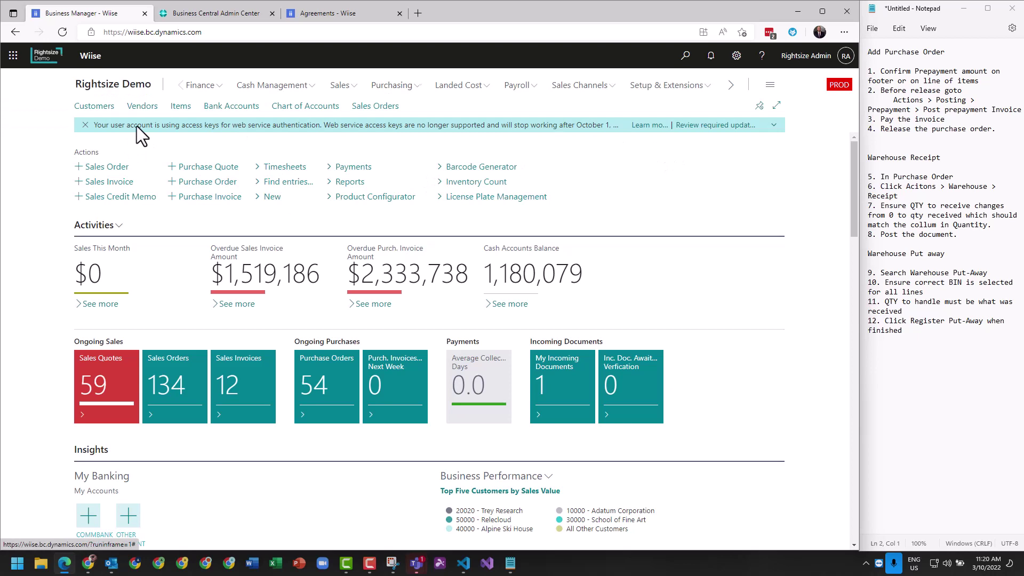
# - Look up account 2181 Supplier Deposits in the Chart of Accounts, showing a 14,300.00 balance
pyautogui.click(200, 86)
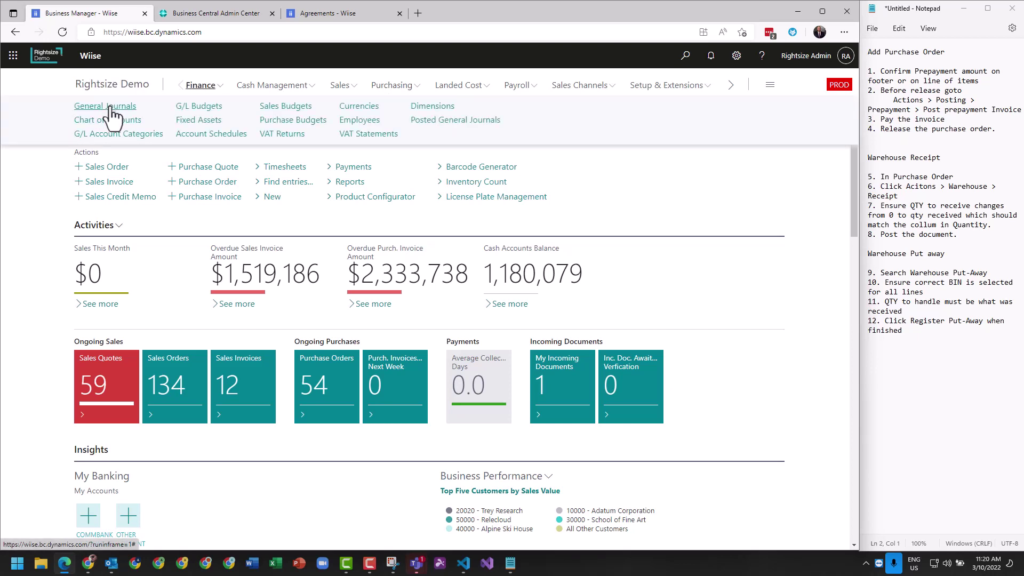
pyautogui.click(110, 109)
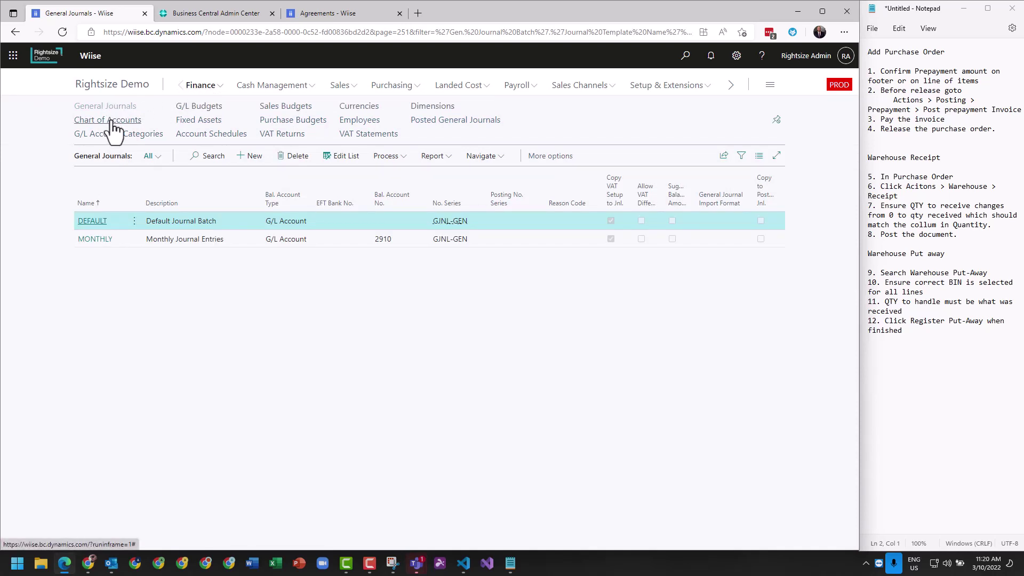
pyautogui.click(110, 121)
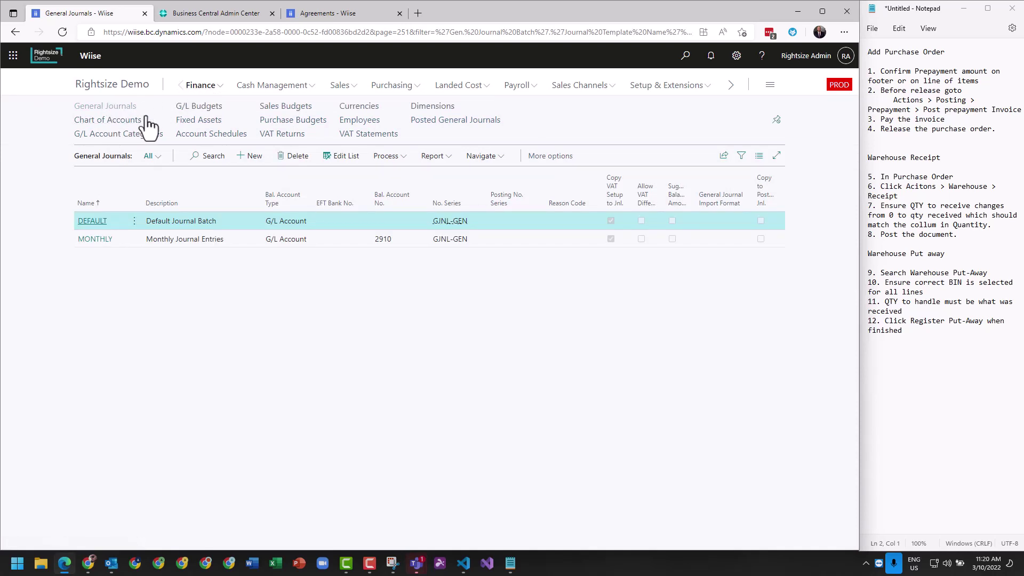
pyautogui.click(210, 156)
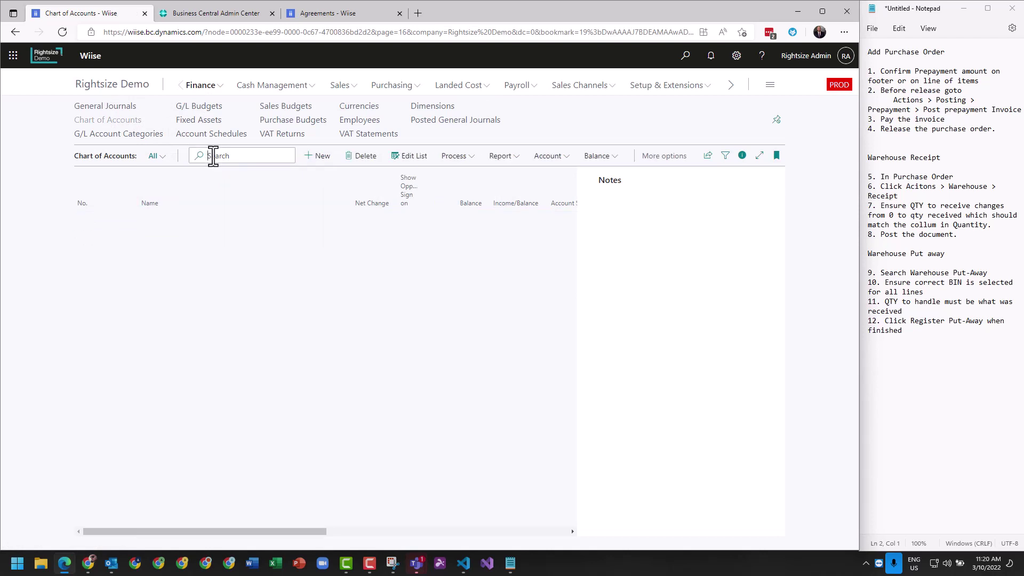
pyautogui.click(212, 157)
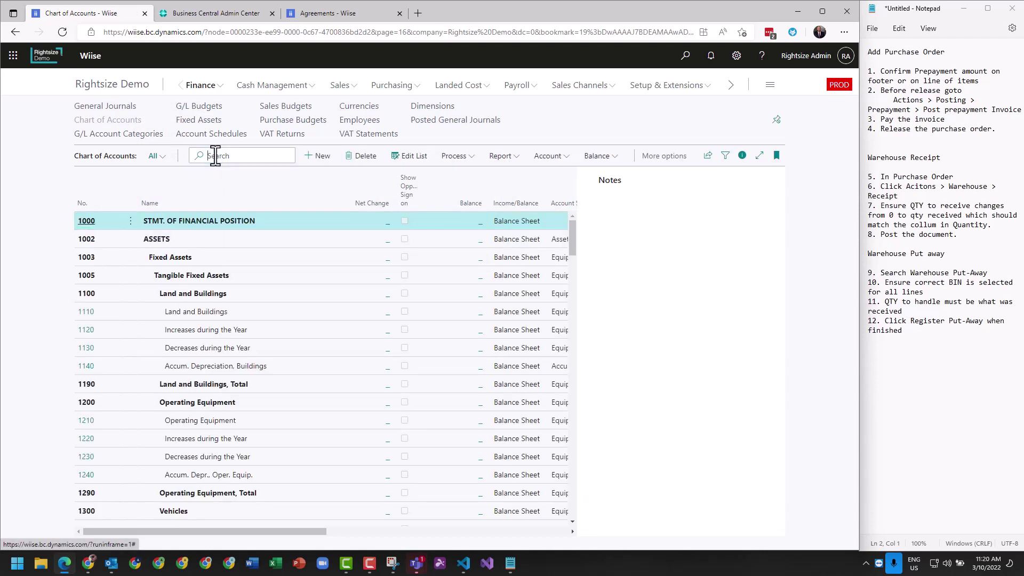
pyautogui.press('Return')
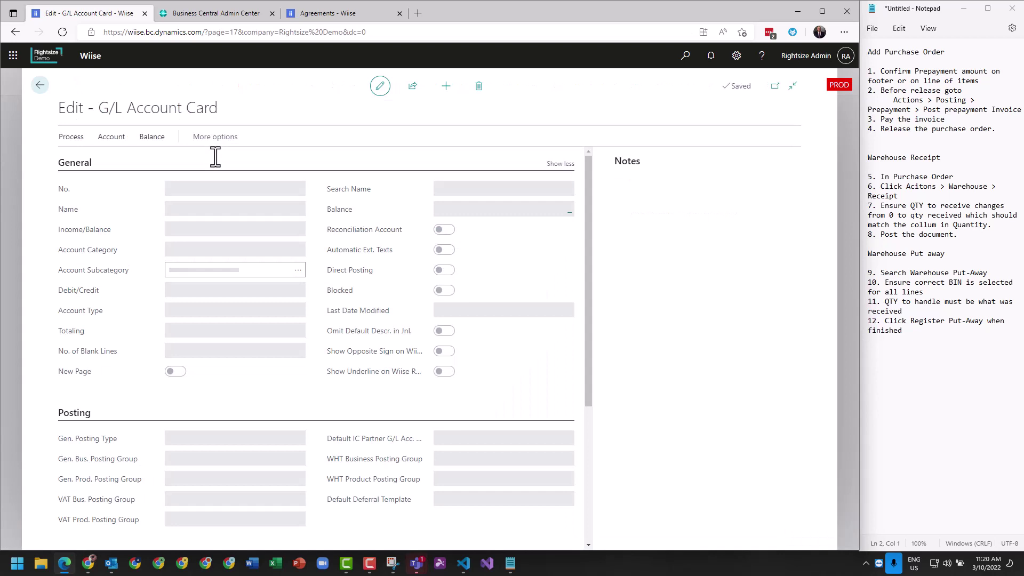
pyautogui.click(46, 88)
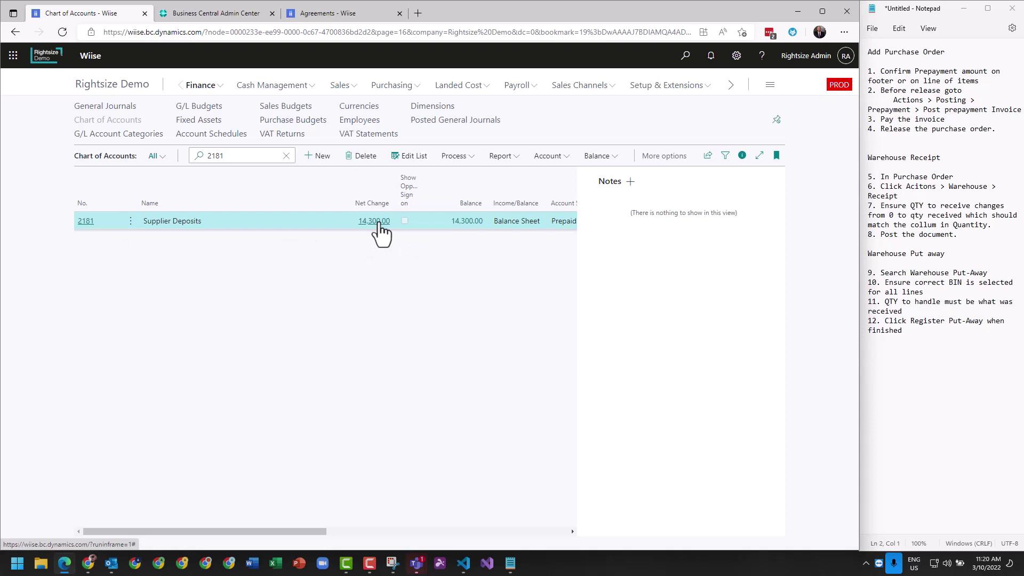
pyautogui.click(743, 158)
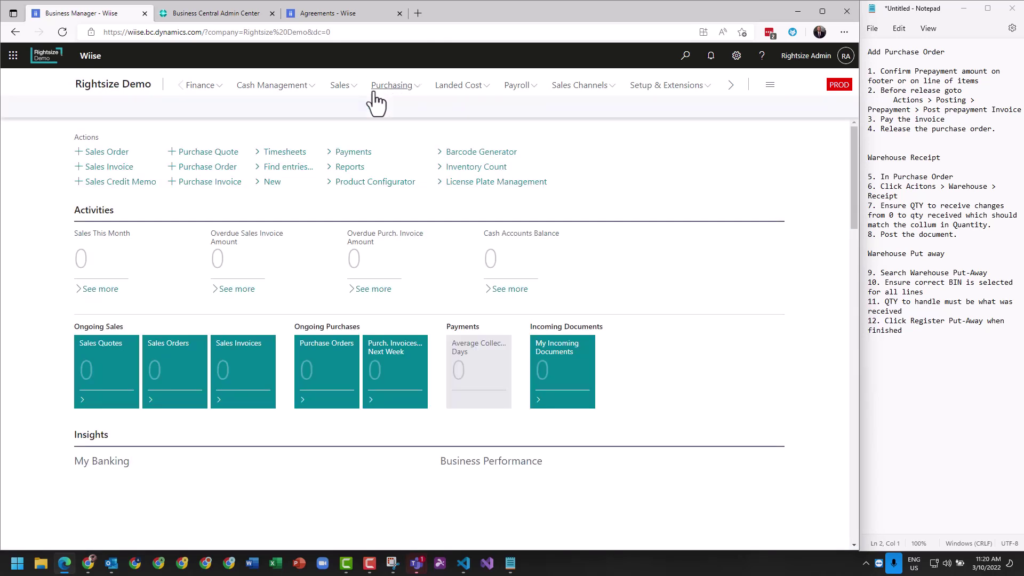
# - Create a new purchase order for vendor 10000 Fabrikam with Vendor Invoice No. TEST and an Item line
pyautogui.click(376, 91)
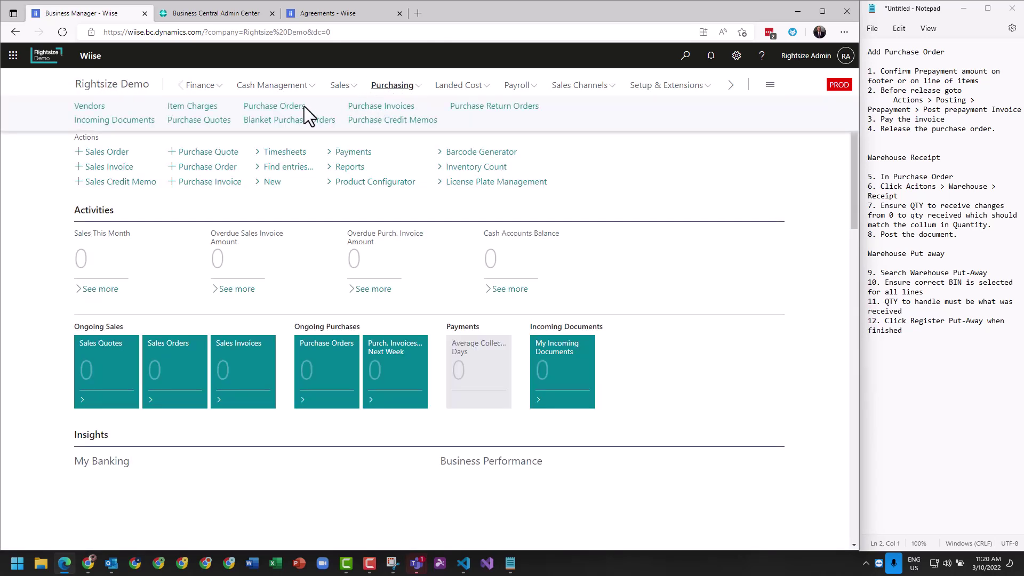
pyautogui.click(263, 106)
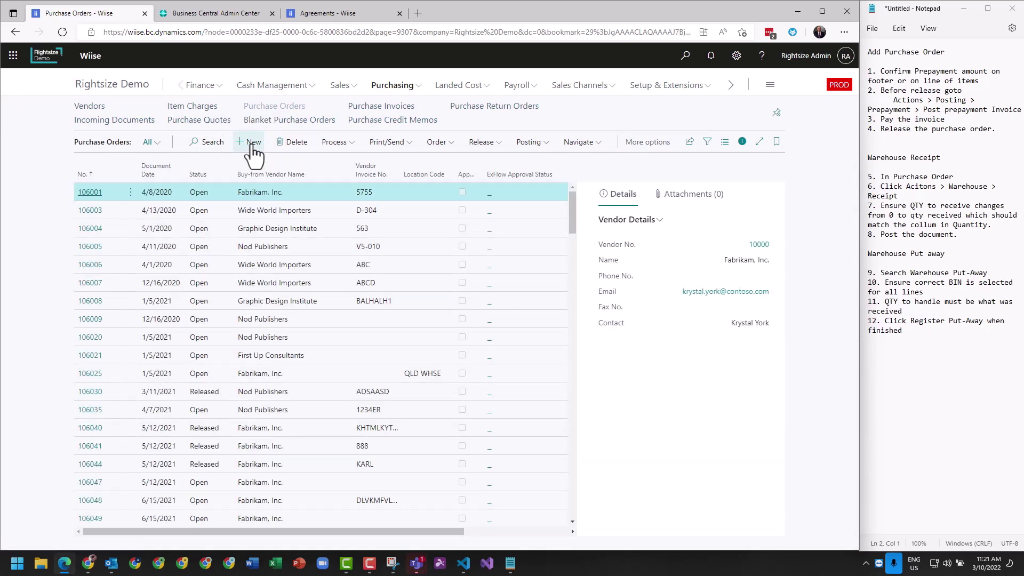
pyautogui.click(252, 143)
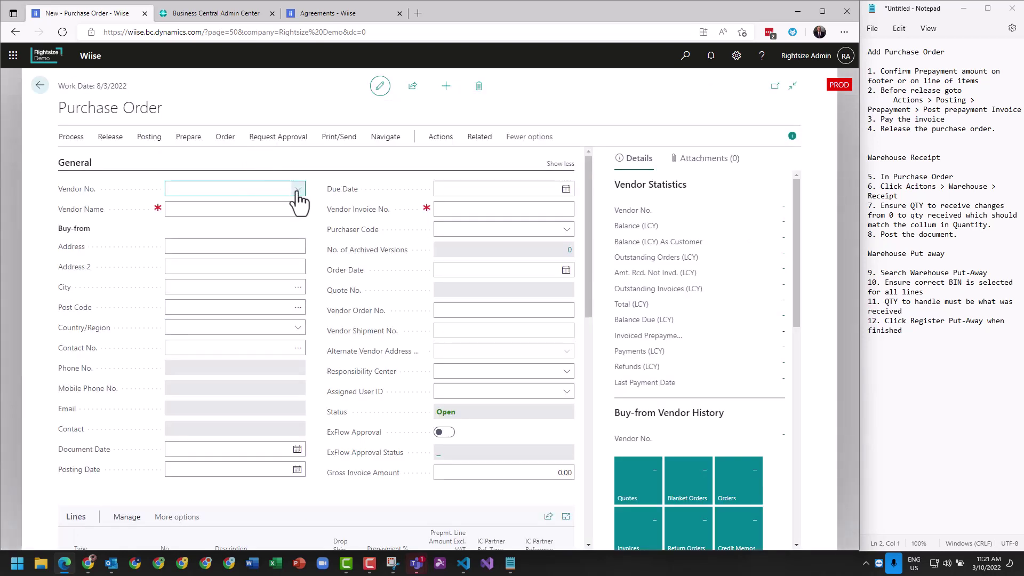
pyautogui.click(203, 240)
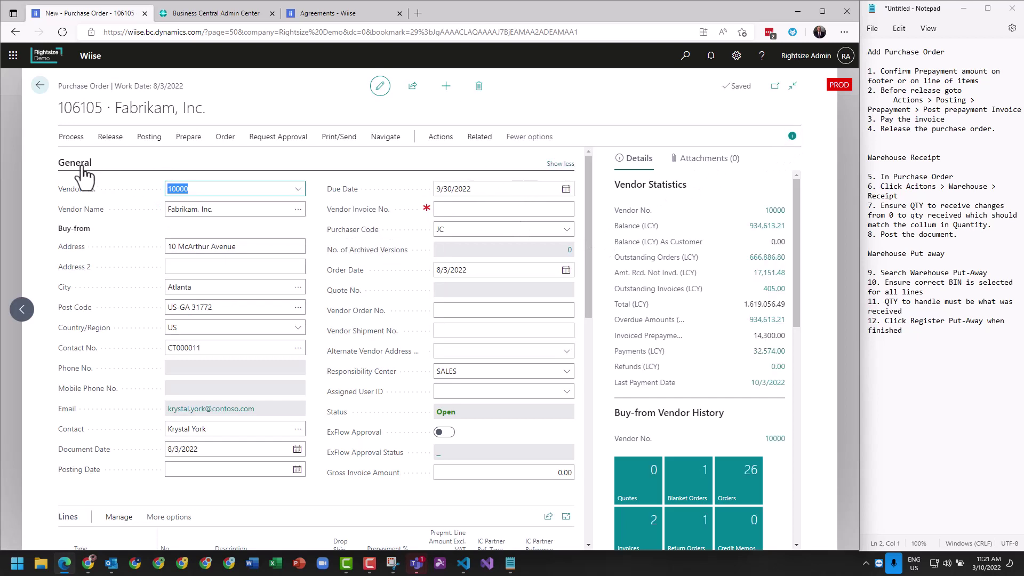
pyautogui.click(453, 209)
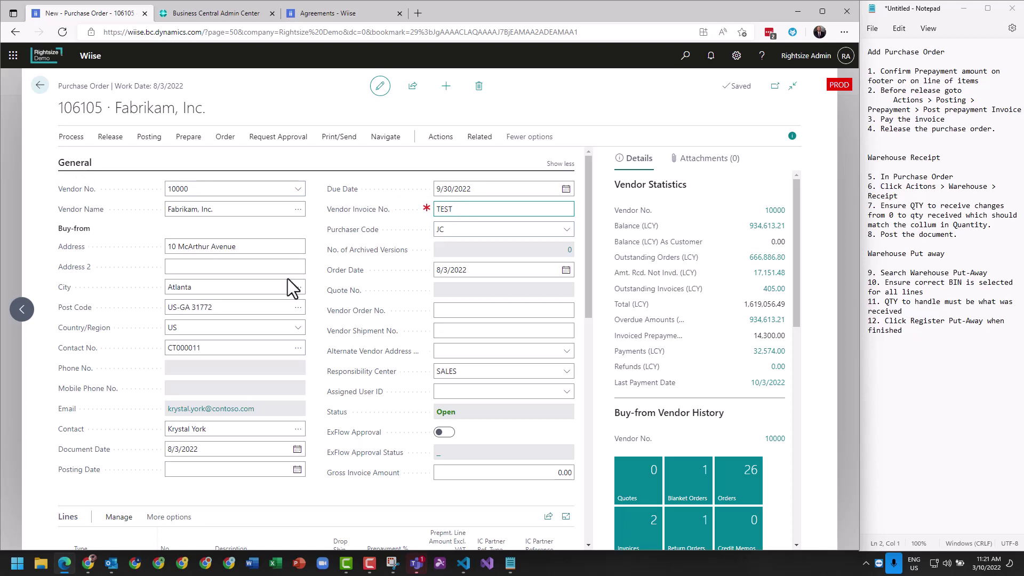
pyautogui.scroll(-6, 293, 286)
pyautogui.click(181, 263)
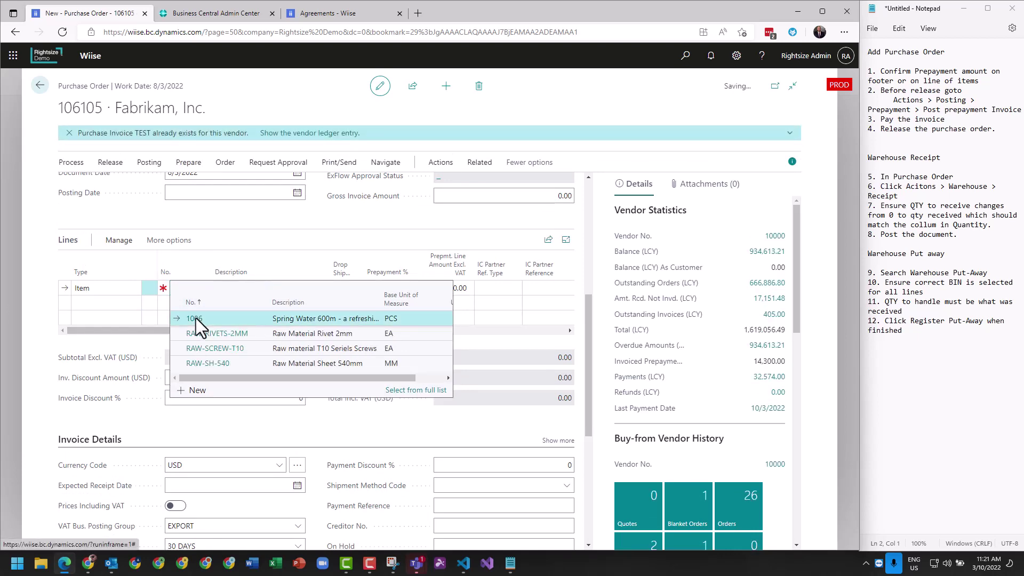
# - Set the line to item 1006 Spring Water with quantity 500
pyautogui.click(195, 318)
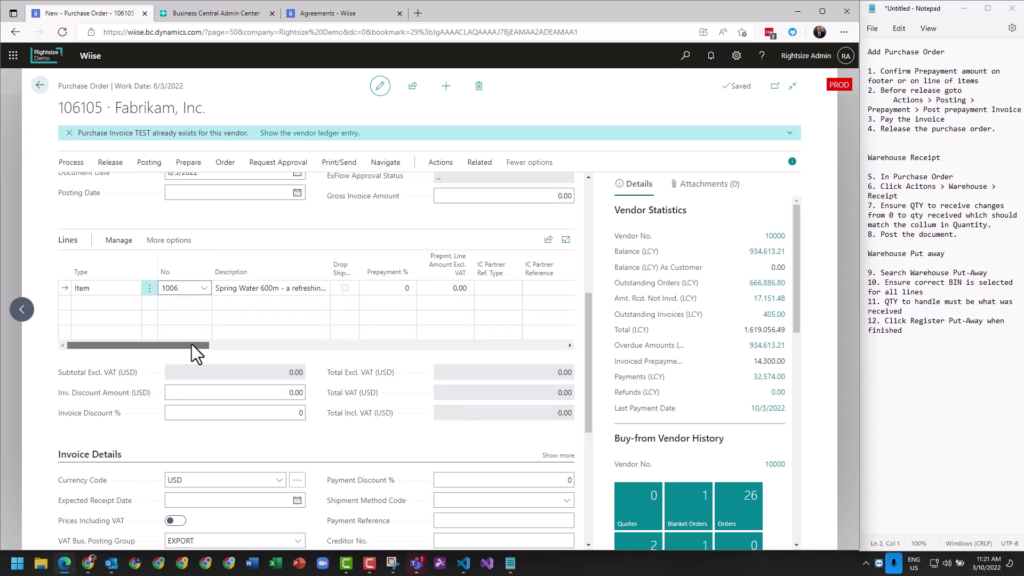
pyautogui.moveTo(213, 345); pyautogui.dragTo(362, 344)
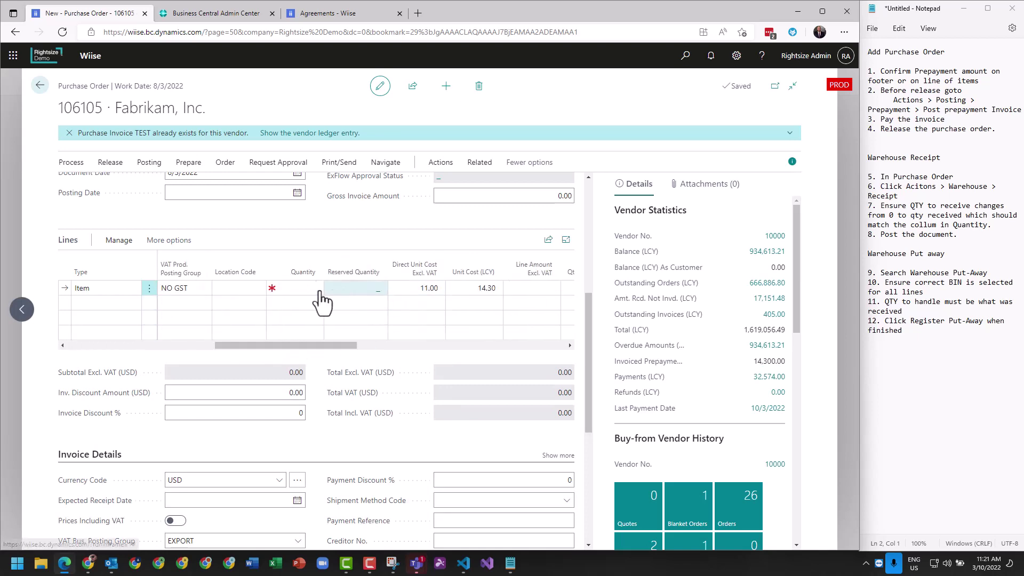
pyautogui.click(294, 288)
pyautogui.click(294, 288)
pyautogui.write('500')
pyautogui.click(286, 218)
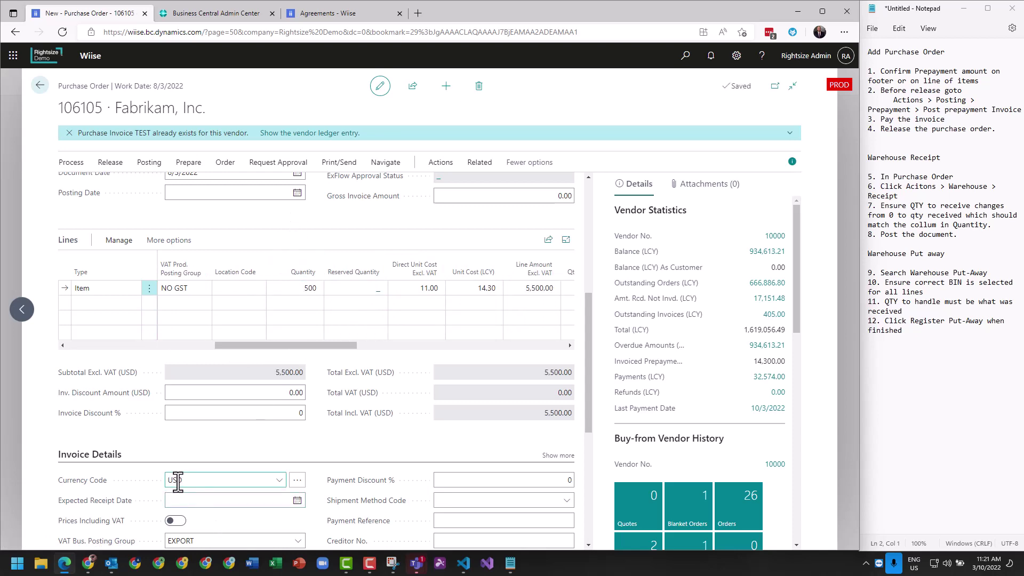
pyautogui.moveTo(333, 346); pyautogui.dragTo(208, 350)
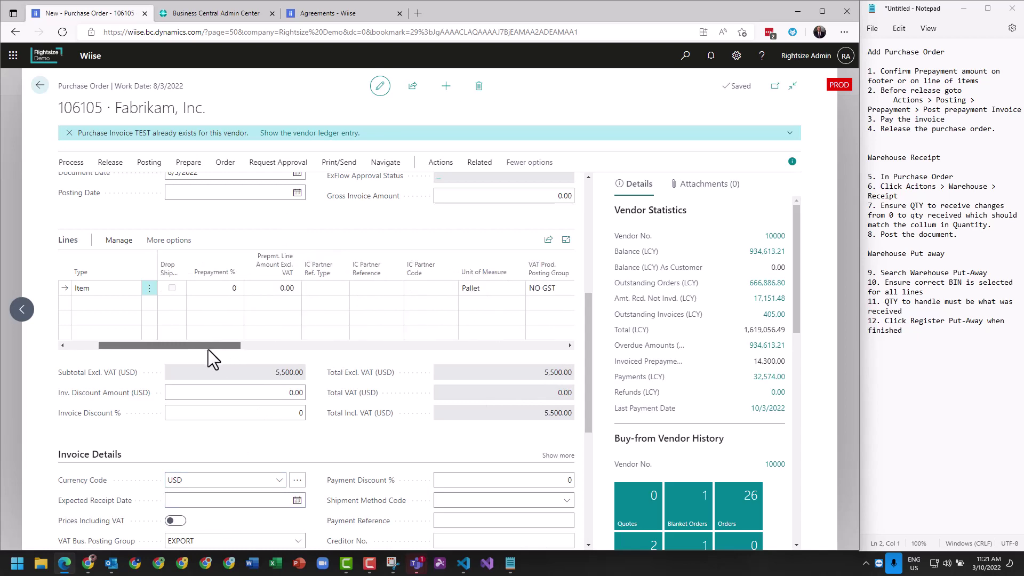
# - Give the Item line 100 Prepayment %, making the prepayment amount 5,500.00
pyautogui.click(220, 288)
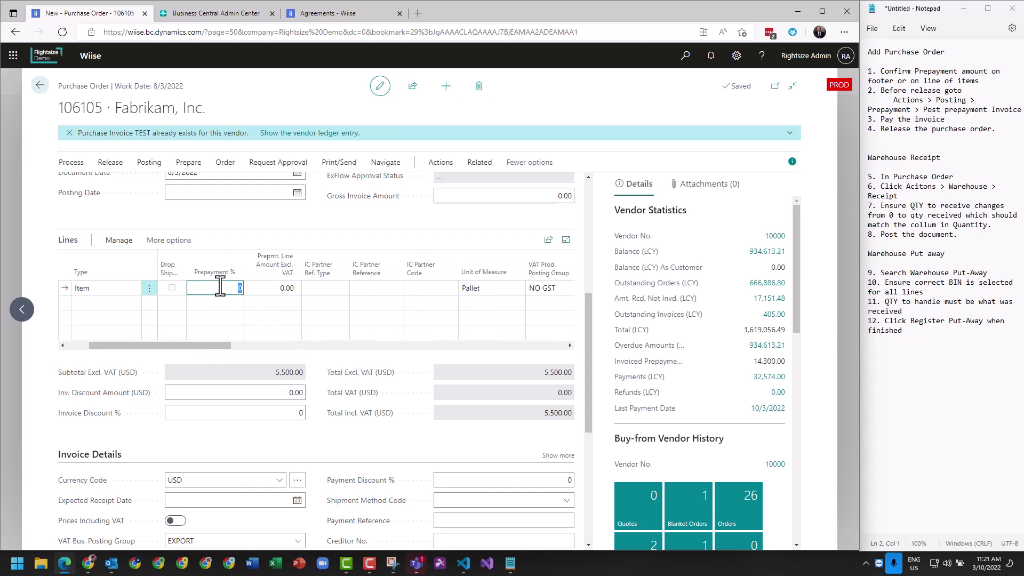
pyautogui.write('100')
pyautogui.click(239, 239)
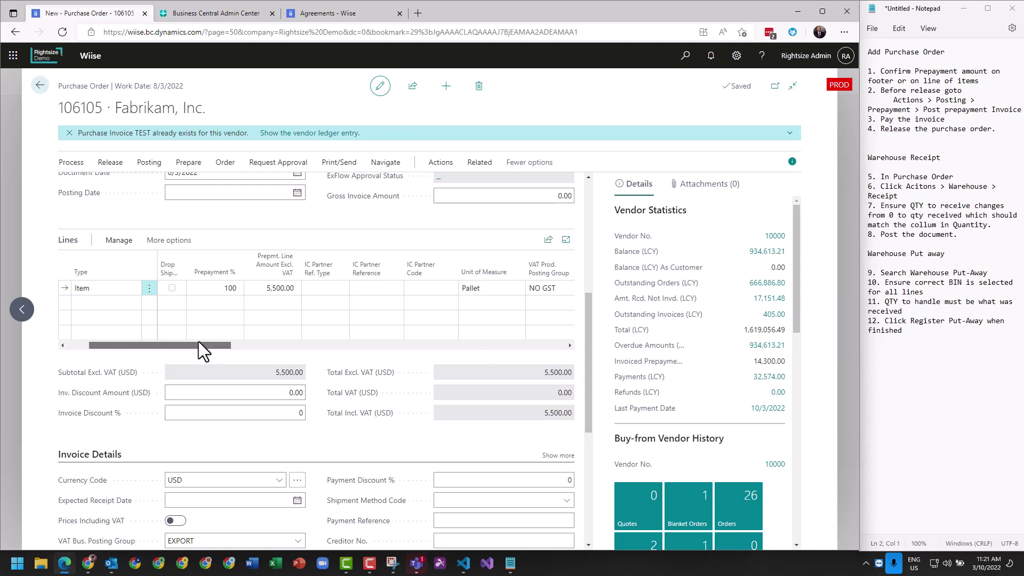
pyautogui.moveTo(199, 343); pyautogui.dragTo(308, 345)
pyautogui.click(96, 344)
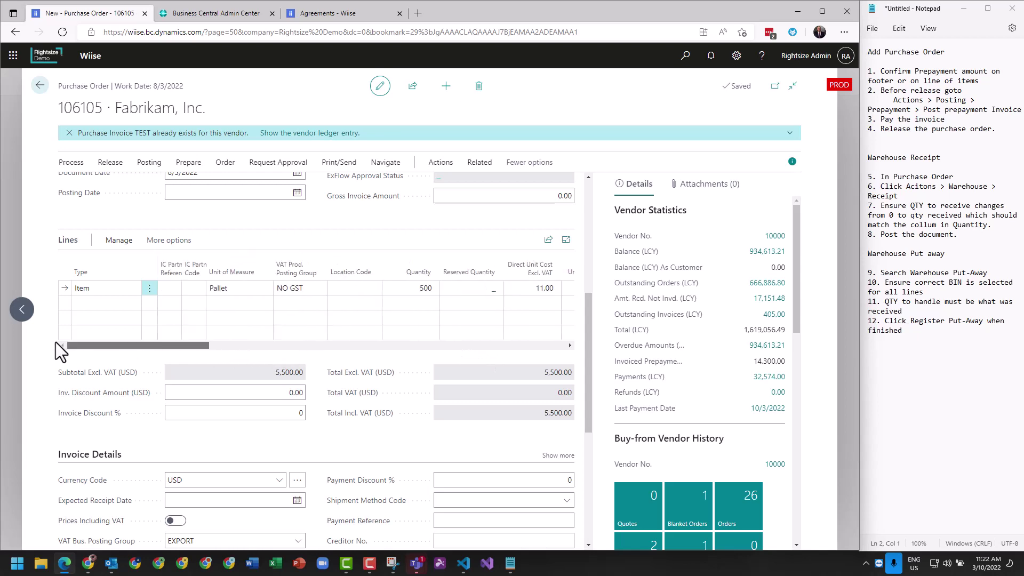
pyautogui.scroll(5, 358, 411)
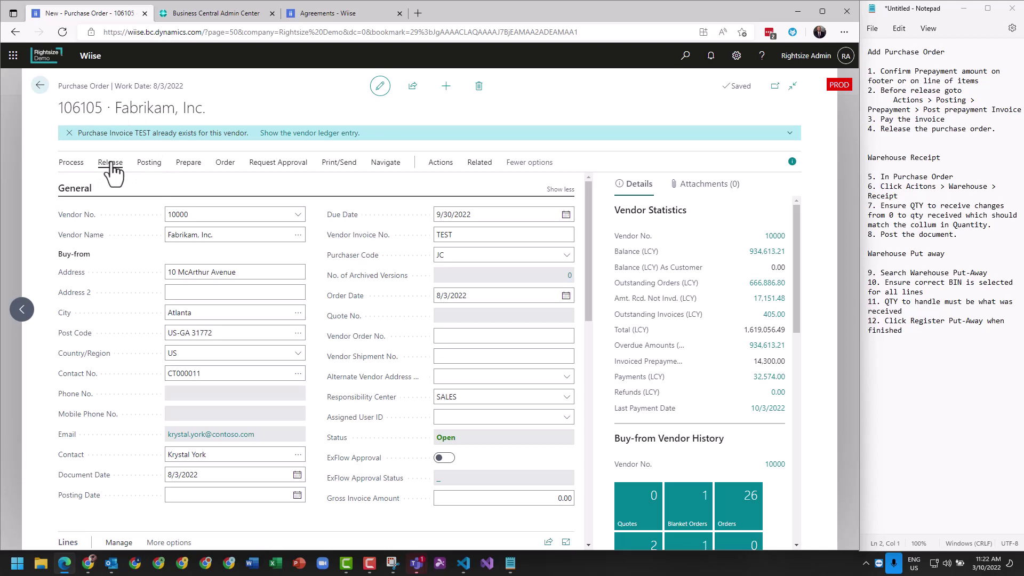
# - Check the Warehouse actions, then release order 106105 and dismiss the unposted prepayment warning
pyautogui.click(432, 169)
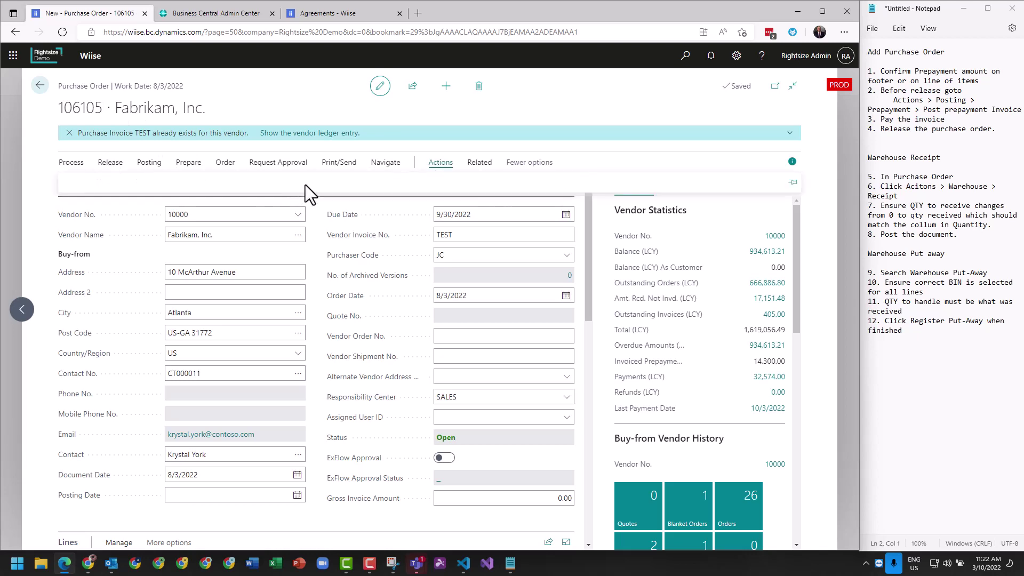
pyautogui.click(243, 187)
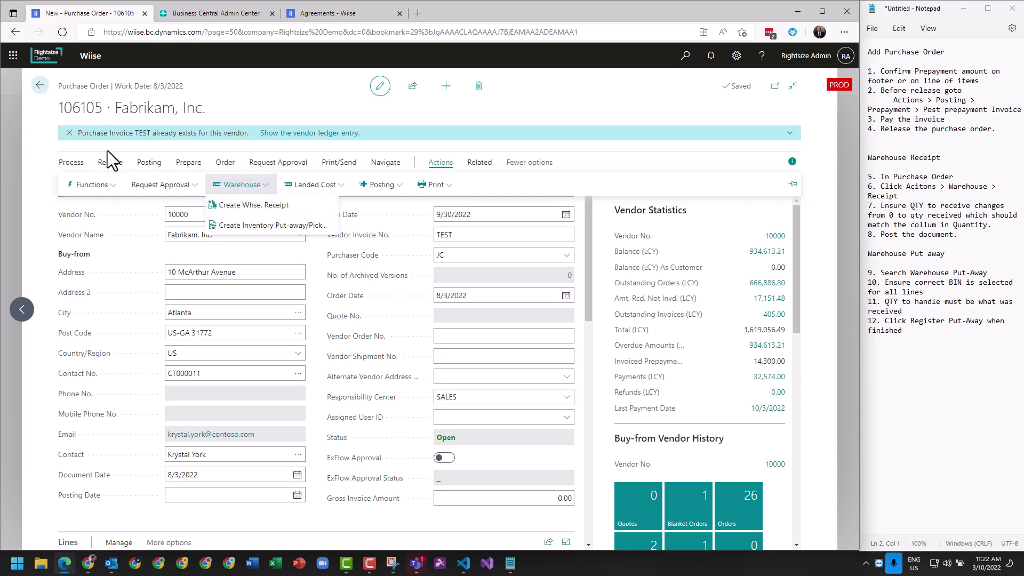
pyautogui.click(111, 166)
pyautogui.click(111, 167)
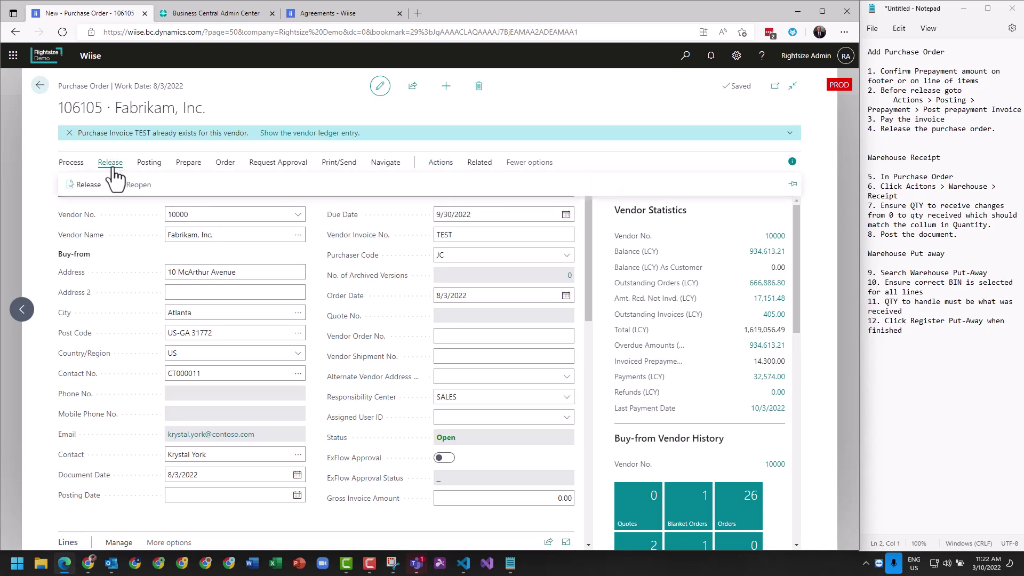
pyautogui.click(90, 185)
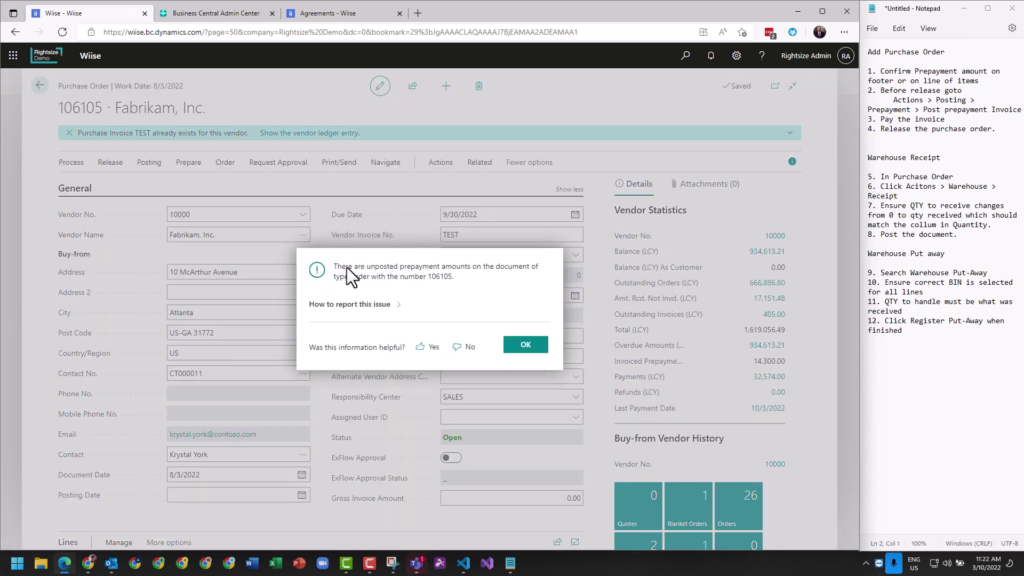
pyautogui.click(523, 355)
# - Review the prepayment posting steps in the Notepad notes
pyautogui.click(886, 81)
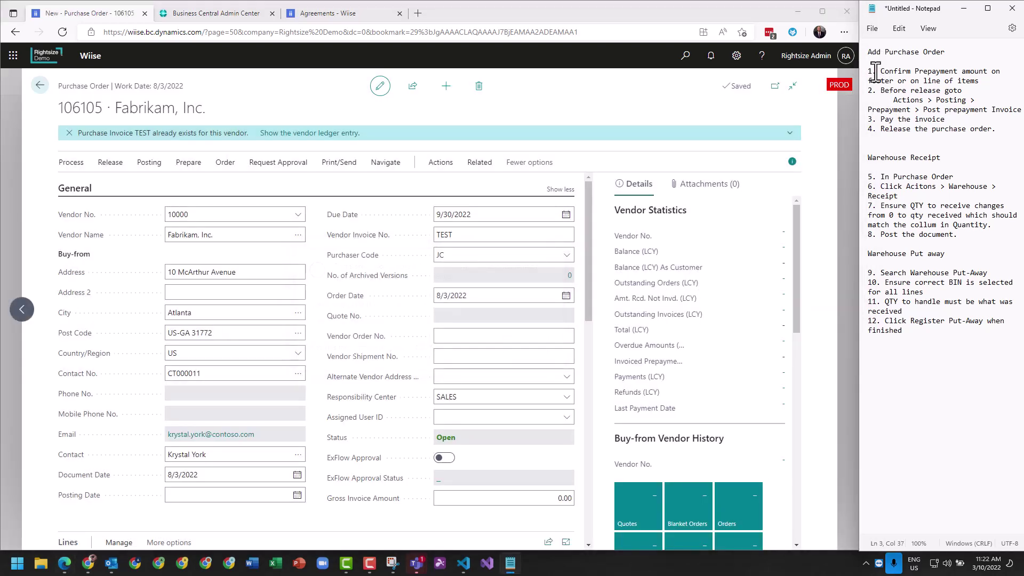
pyautogui.moveTo(868, 70); pyautogui.dragTo(984, 90)
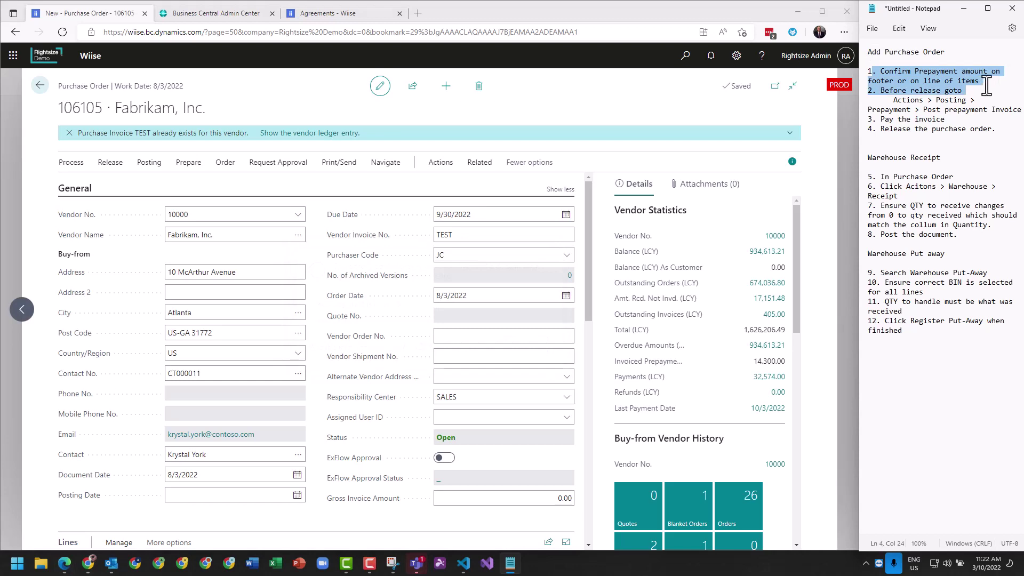
pyautogui.click(987, 84)
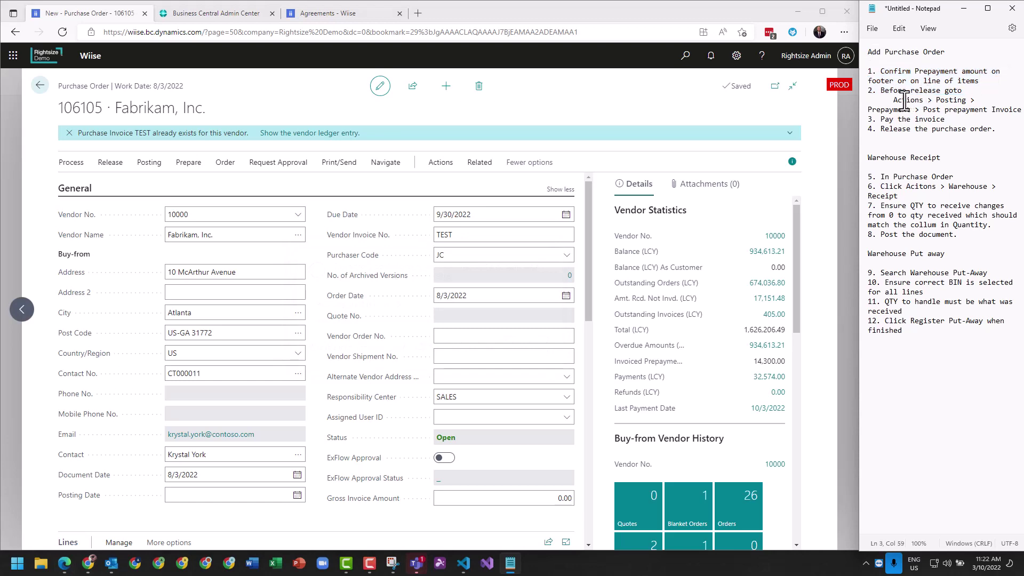
pyautogui.click(886, 110)
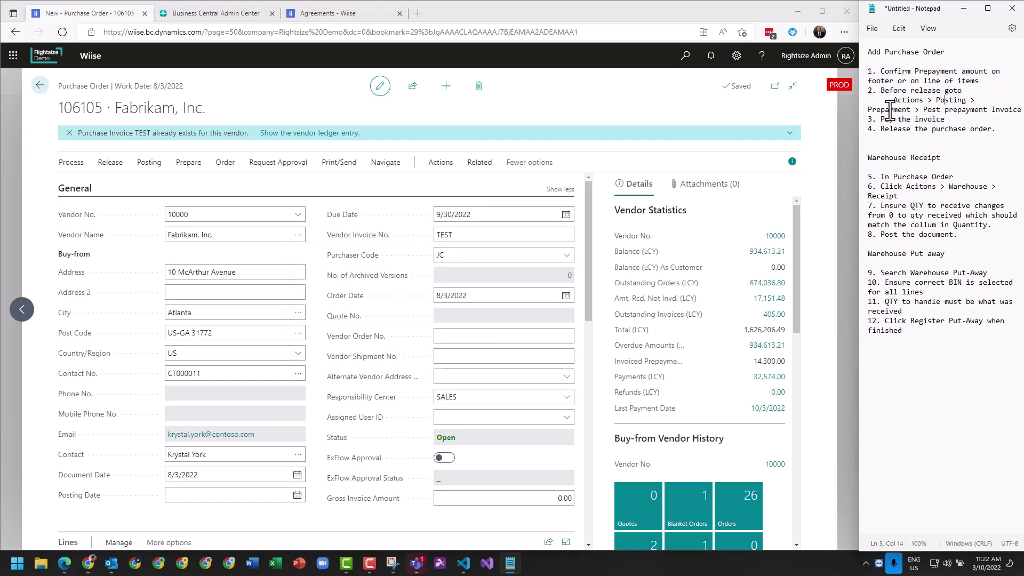
pyautogui.click(925, 110)
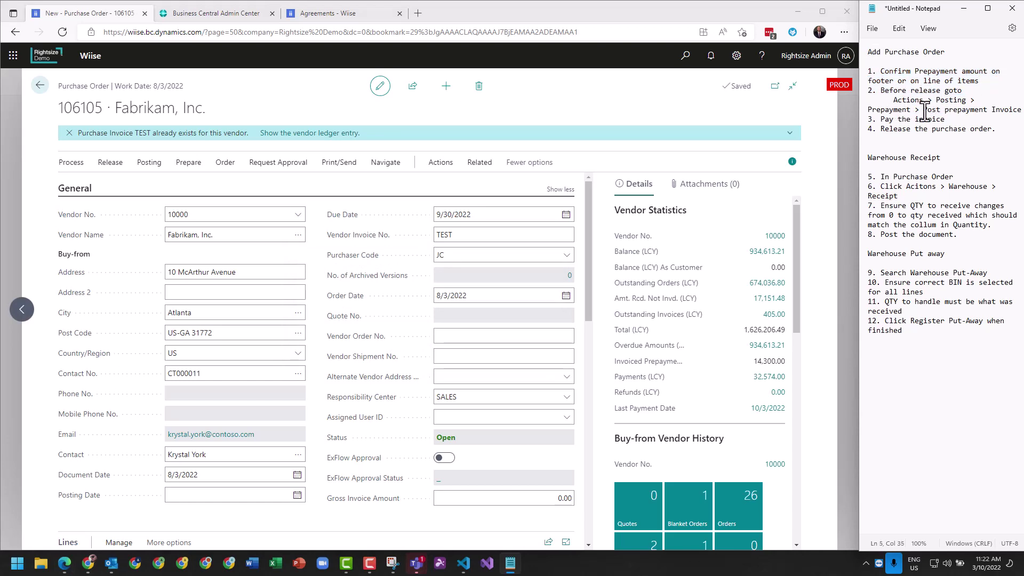
# - Post the prepayment invoice for order 106105, which errors because Posting Date is empty
pyautogui.click(431, 171)
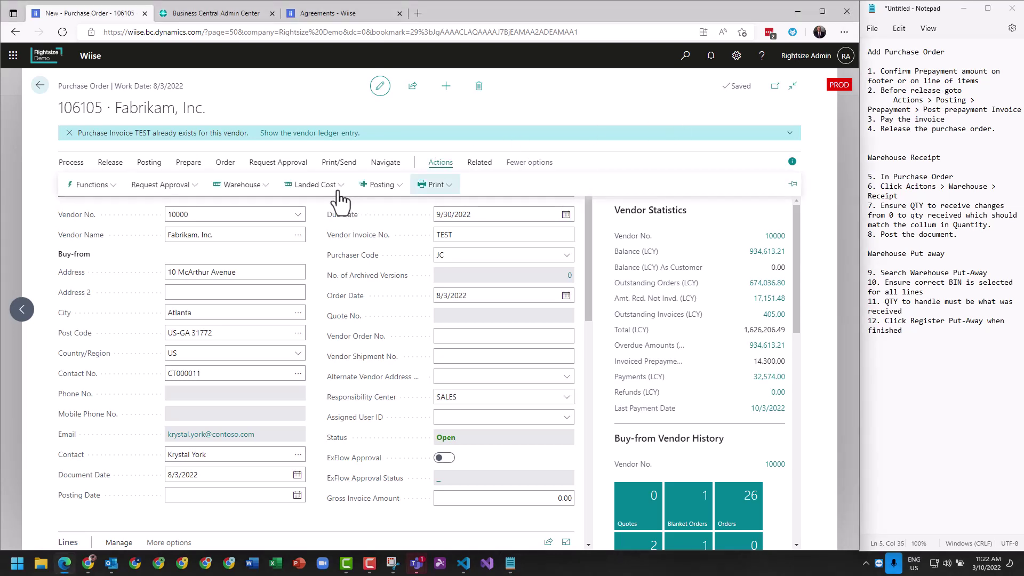
pyautogui.click(382, 187)
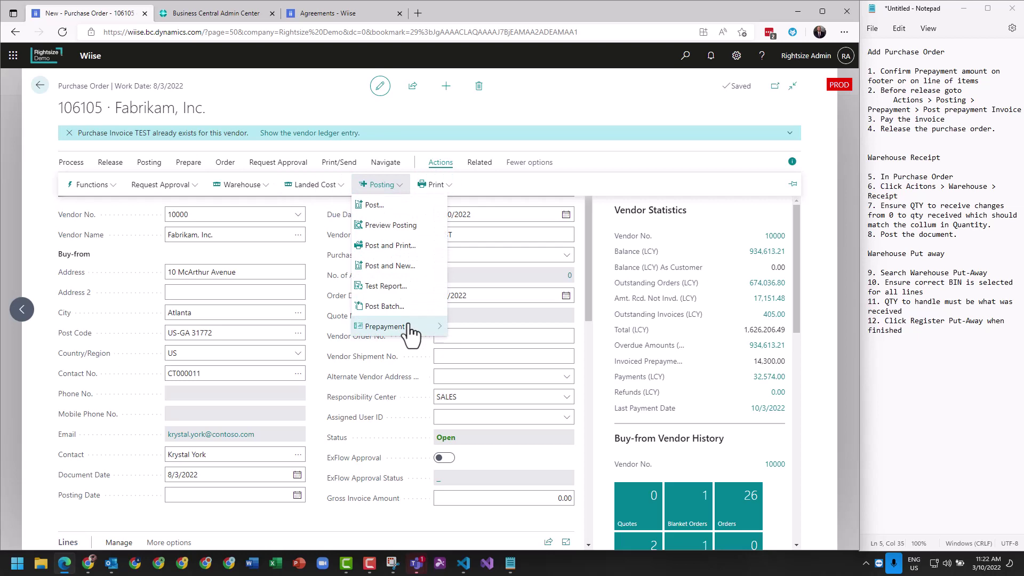
pyautogui.click(429, 327)
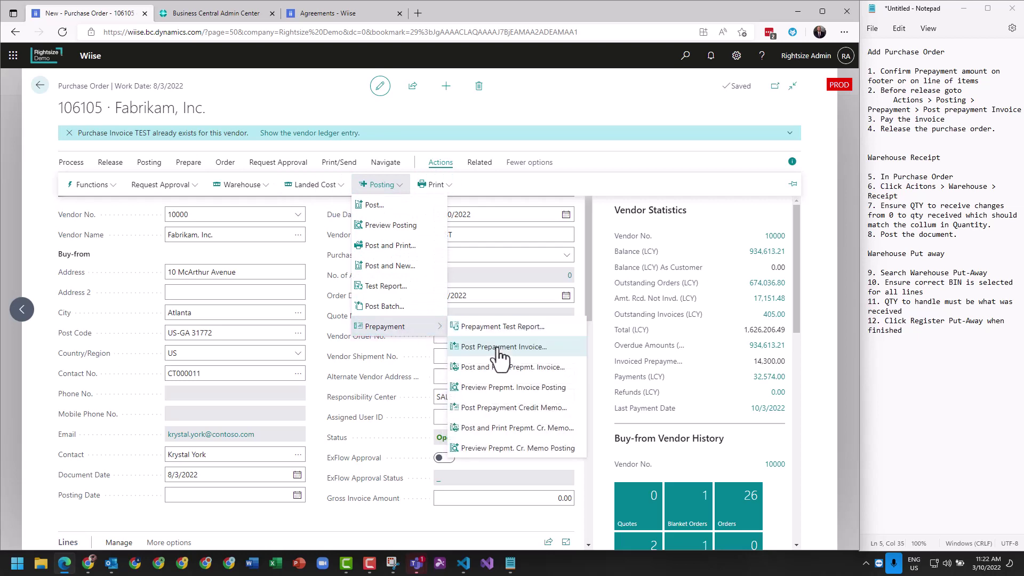
pyautogui.click(498, 347)
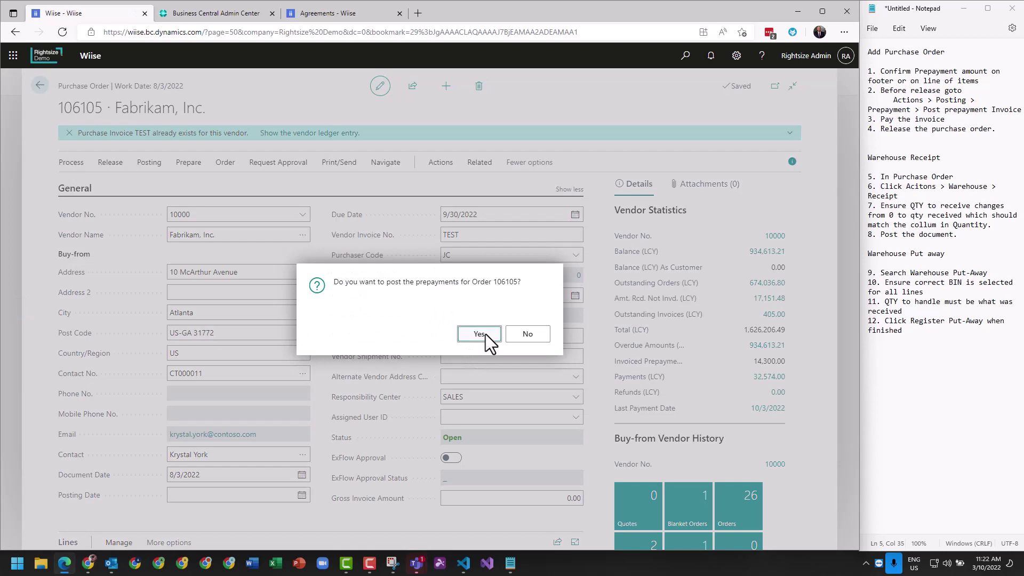
pyautogui.click(483, 334)
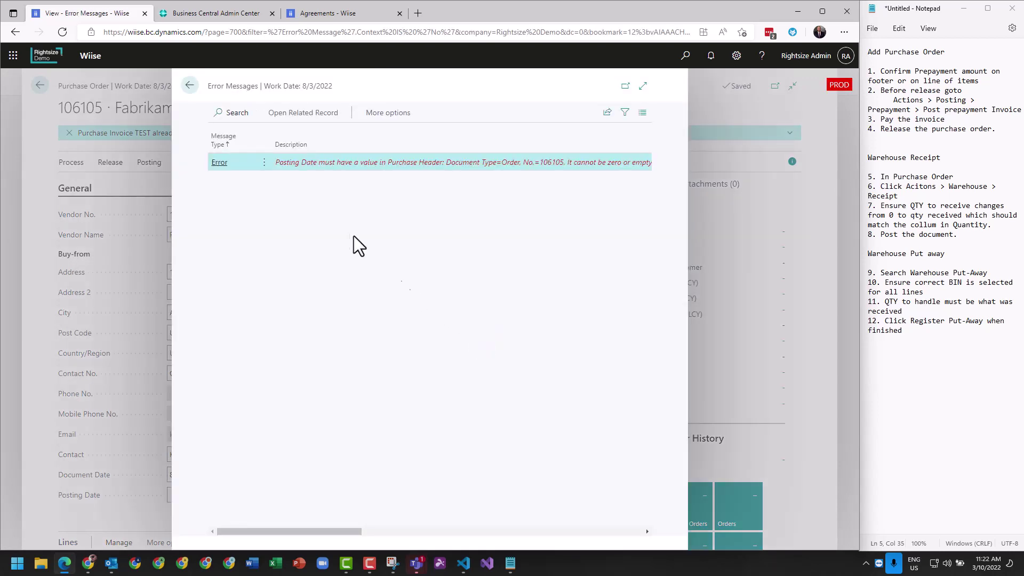
# - Enter posting date 10/3/2022 and repost the prepayment invoice, which fails on duplicate invoice TEST
pyautogui.click(190, 86)
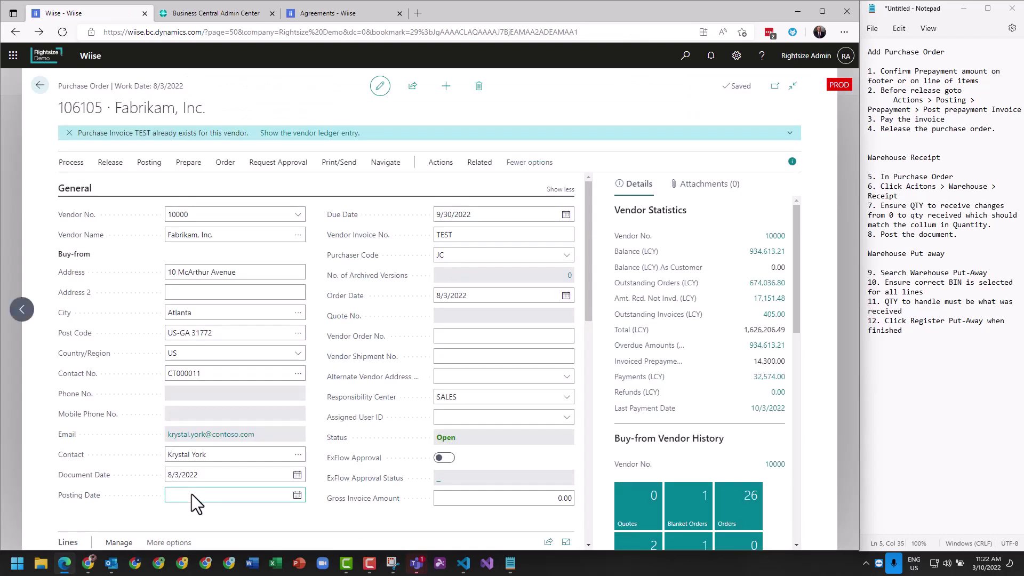
pyautogui.click(190, 494)
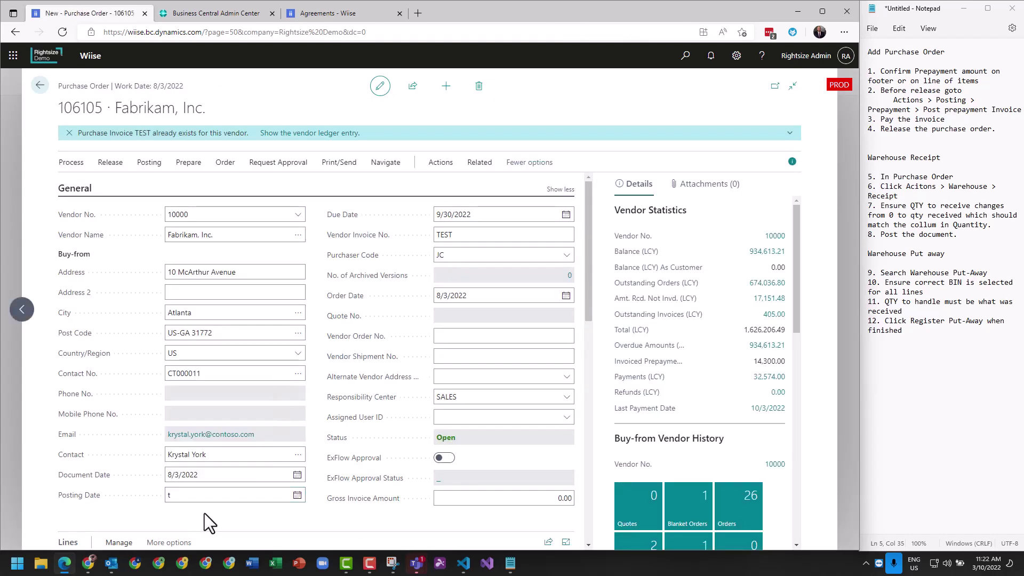
pyautogui.click(441, 166)
pyautogui.click(376, 185)
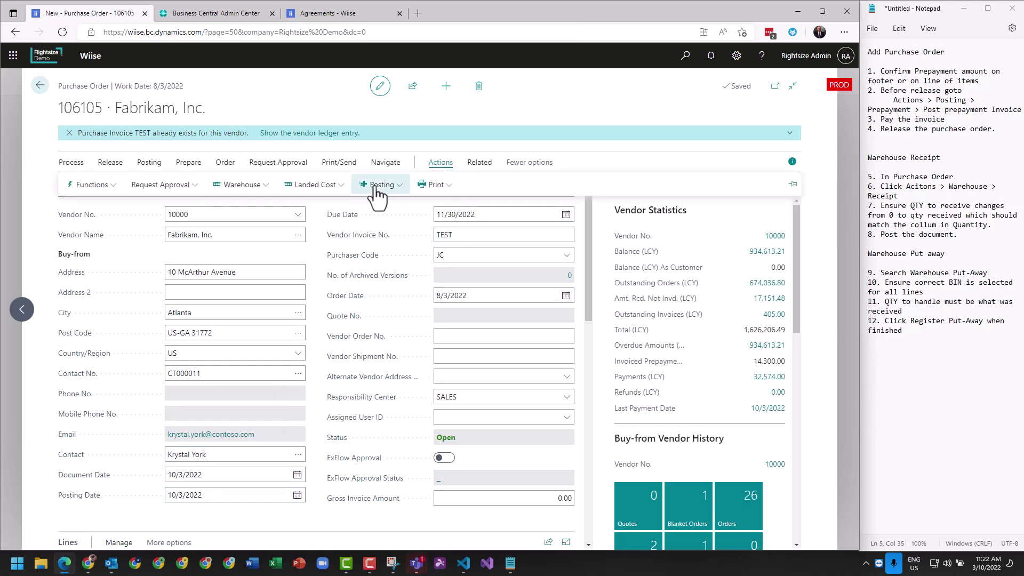
pyautogui.moveTo(424, 327)
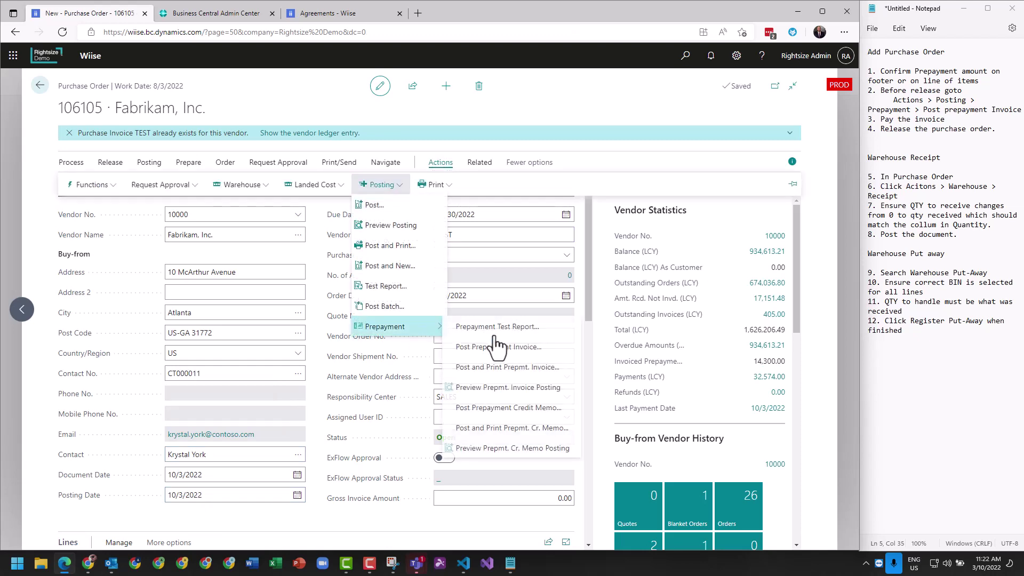
pyautogui.click(502, 357)
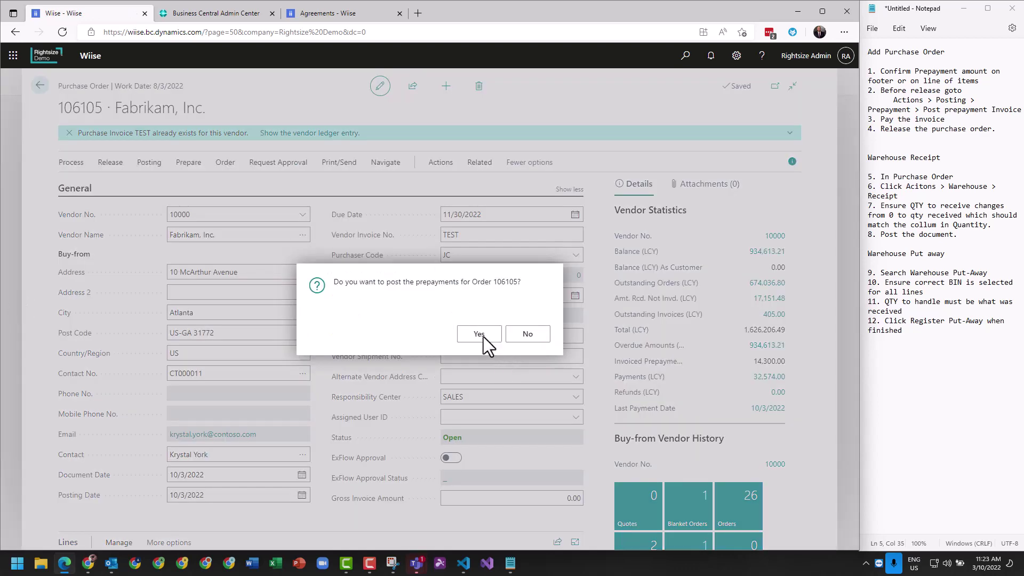
pyautogui.click(482, 336)
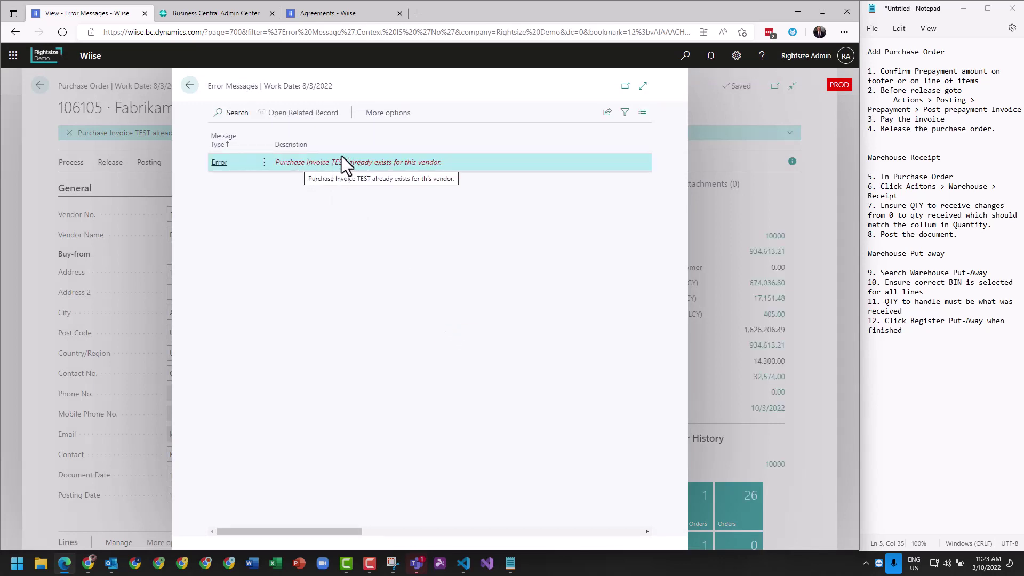
pyautogui.click(190, 86)
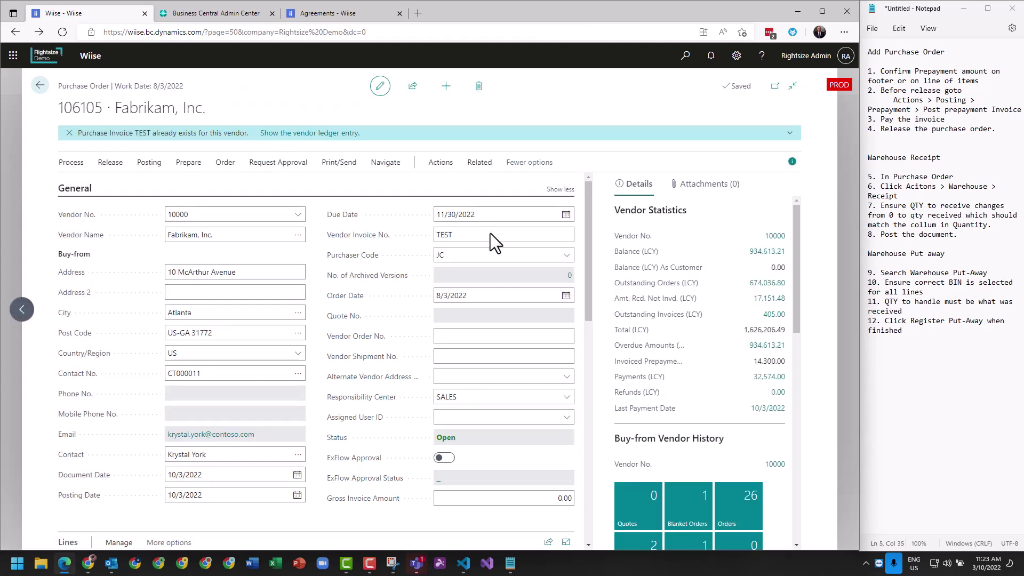
# - Change Vendor Invoice No. to TEST300322 and post the prepayment invoice successfully
pyautogui.click(483, 233)
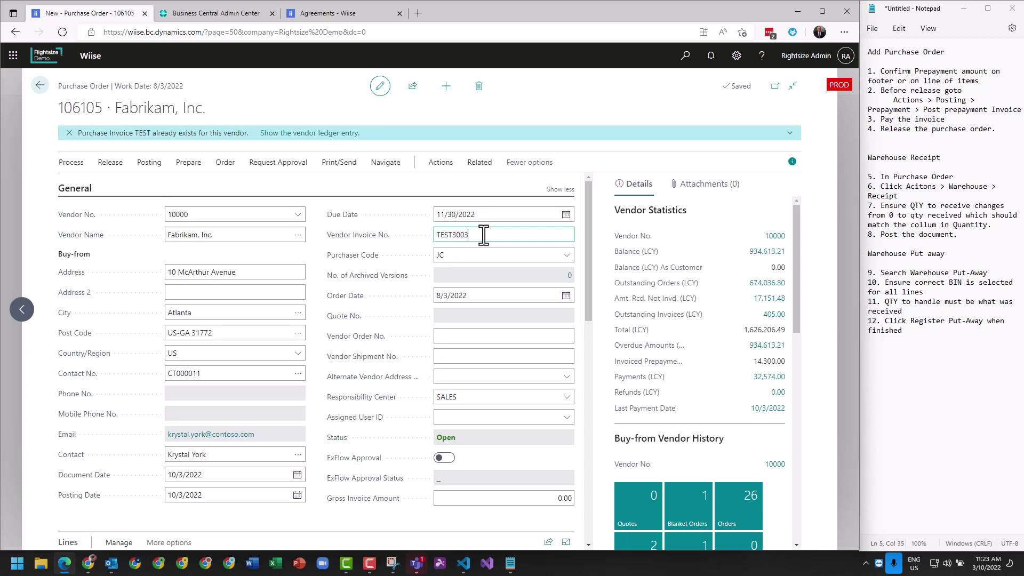
pyautogui.click(444, 171)
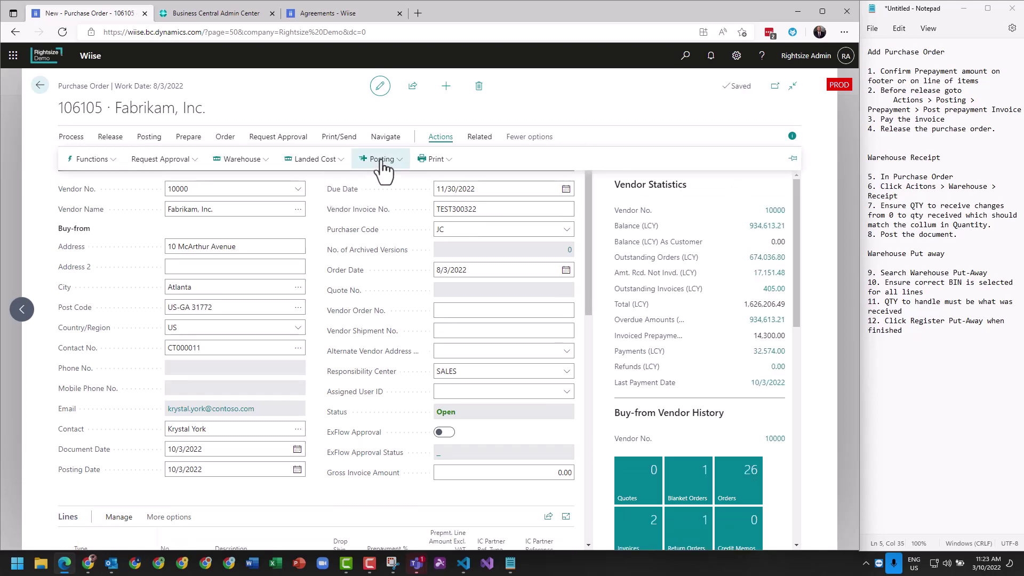
pyautogui.click(383, 160)
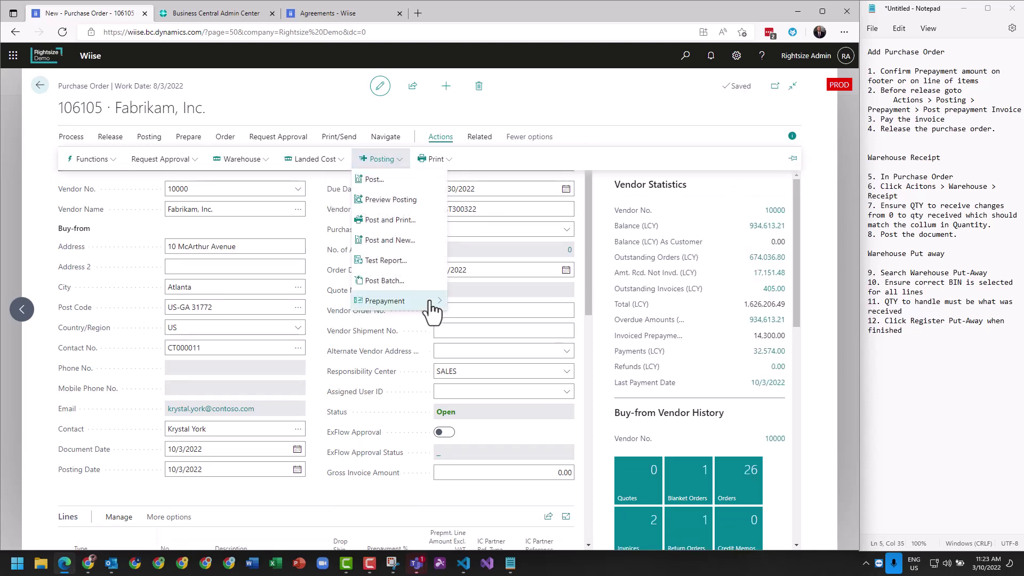
pyautogui.moveTo(433, 309)
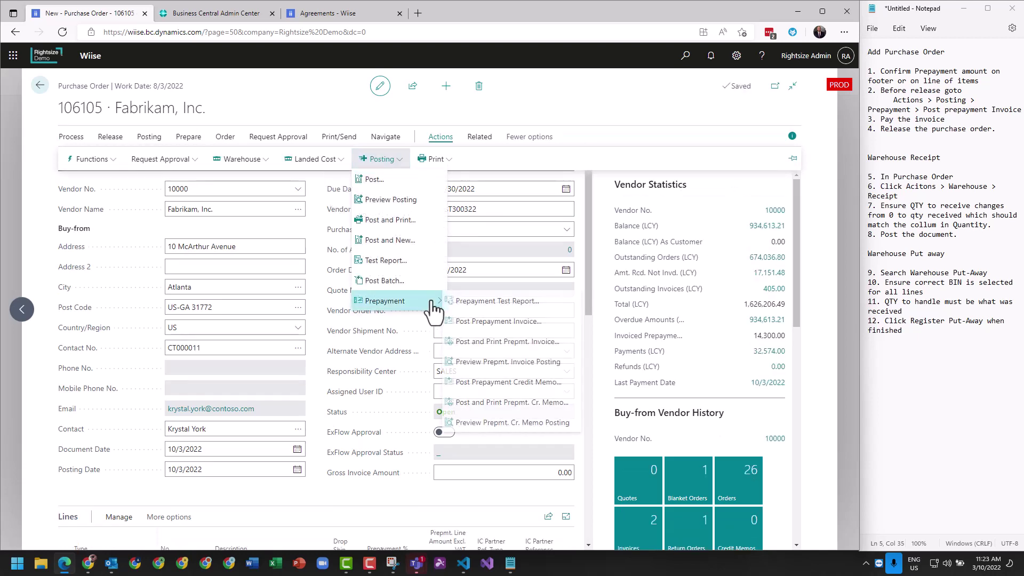
pyautogui.click(509, 326)
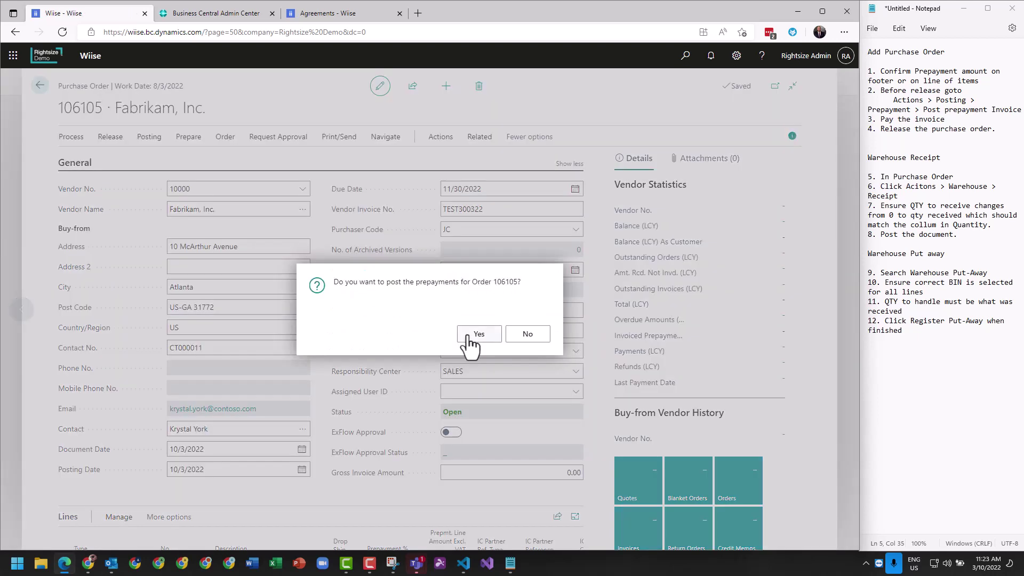
pyautogui.click(466, 335)
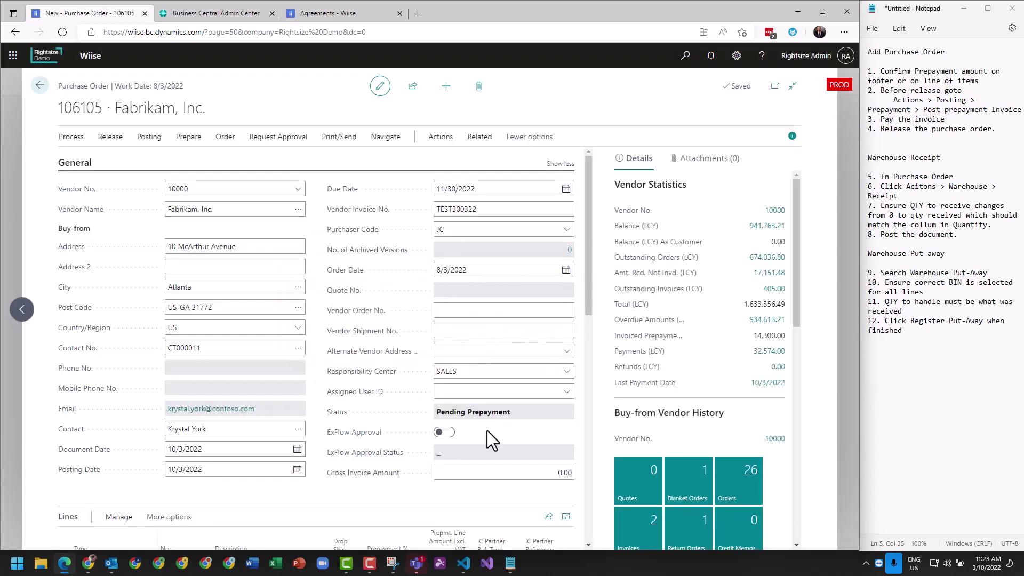
# - Release order 106105 to Released status and exit to the Purchase Orders list
pyautogui.click(112, 140)
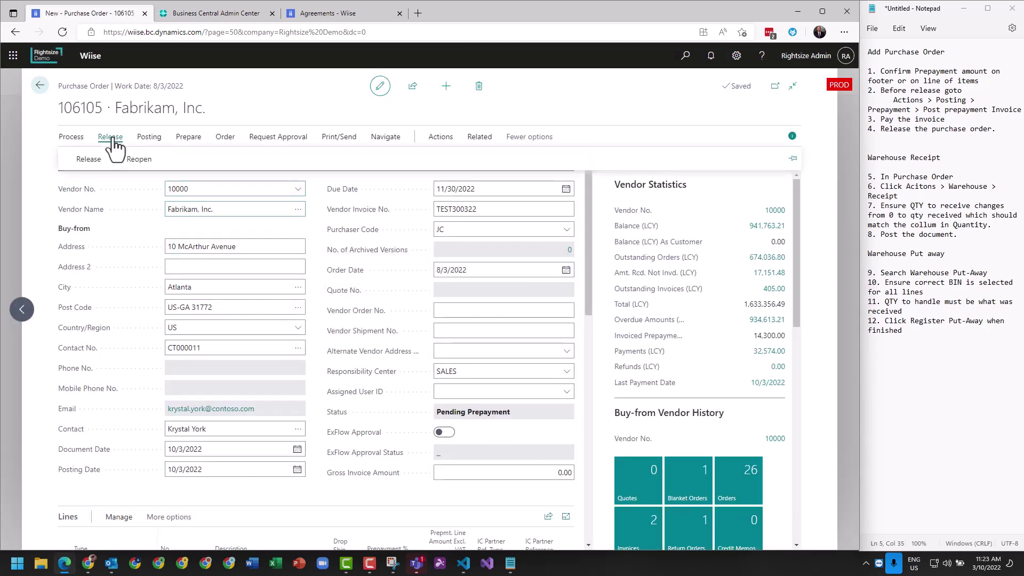
pyautogui.click(88, 160)
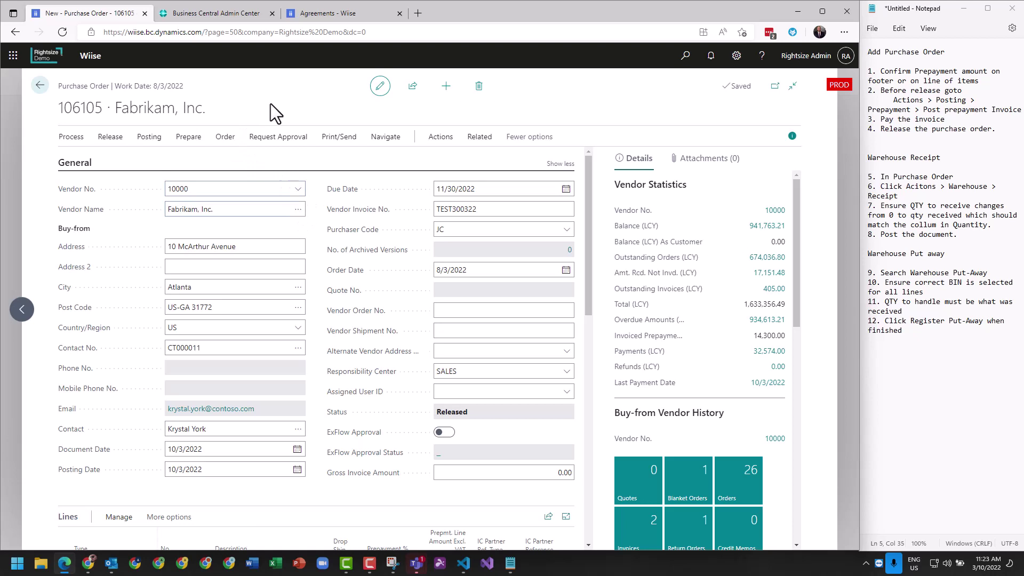
pyautogui.hotkey('alt', 'Left')
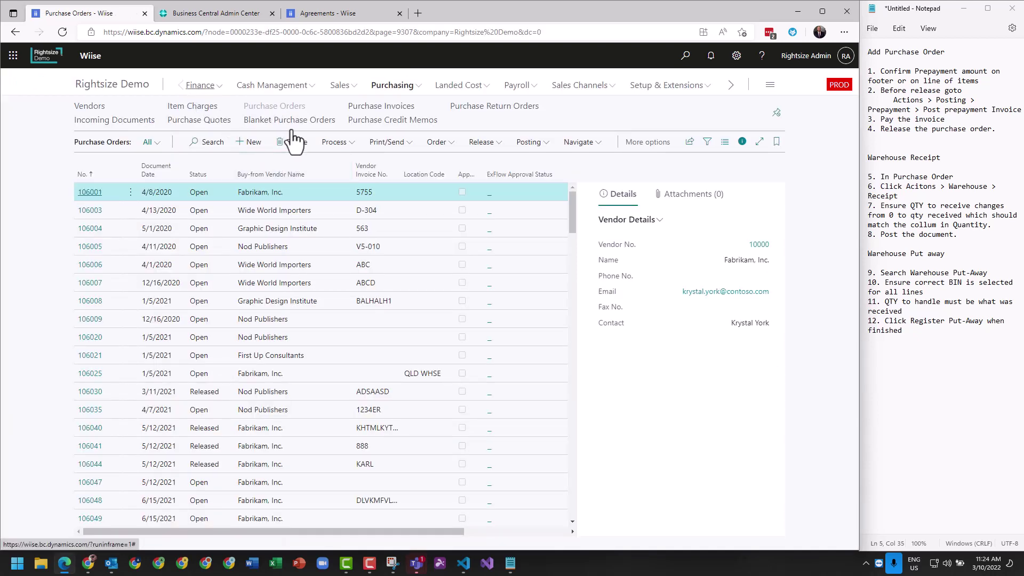
# - From the Home role centre, open the vendor entries available for payment
pyautogui.hotkey('alt', 'Left')
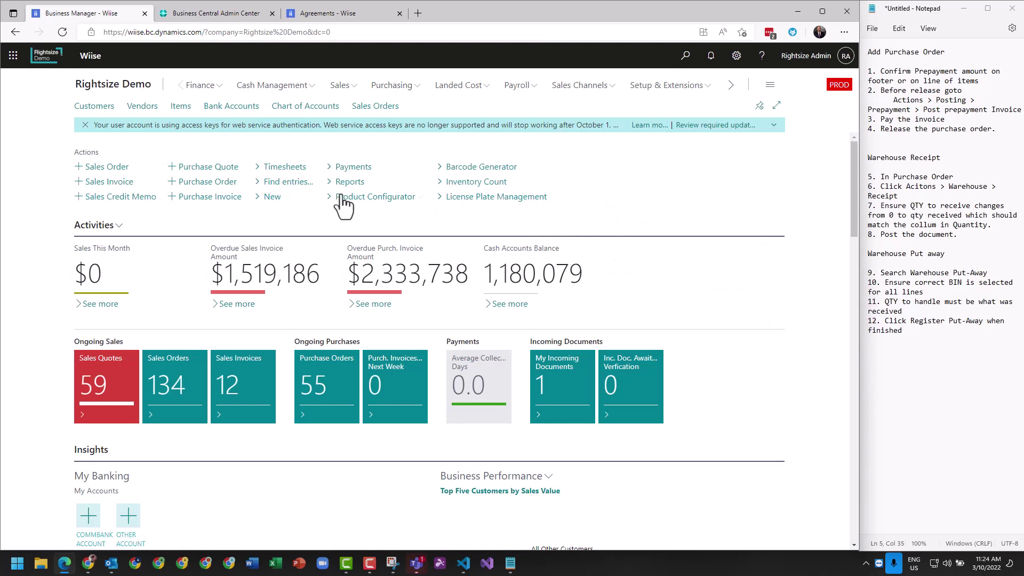
pyautogui.click(375, 169)
pyautogui.click(369, 251)
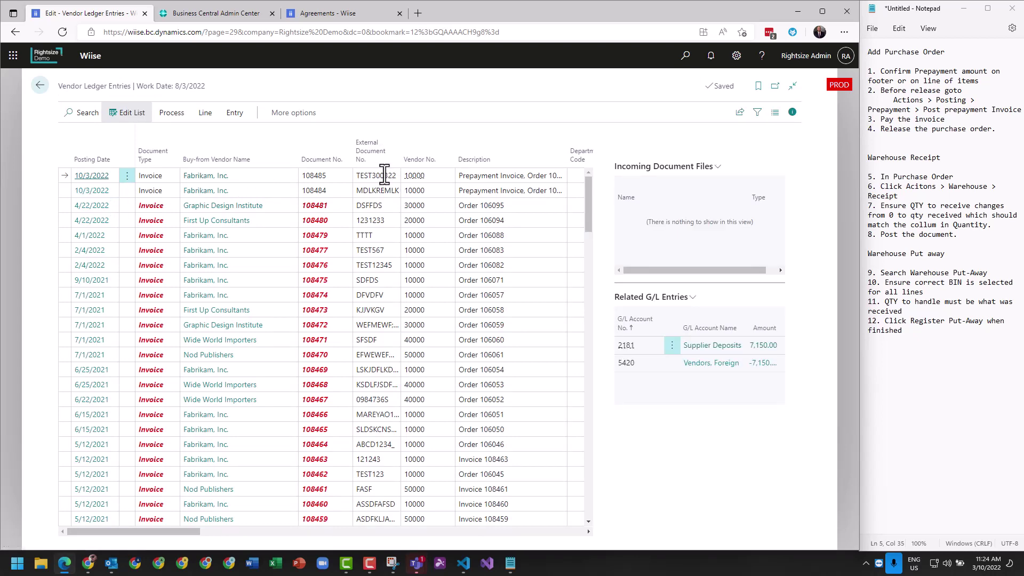
# - Create a payment for prepayment invoice TEST300322 with posting date 10/3/2022
pyautogui.click(173, 114)
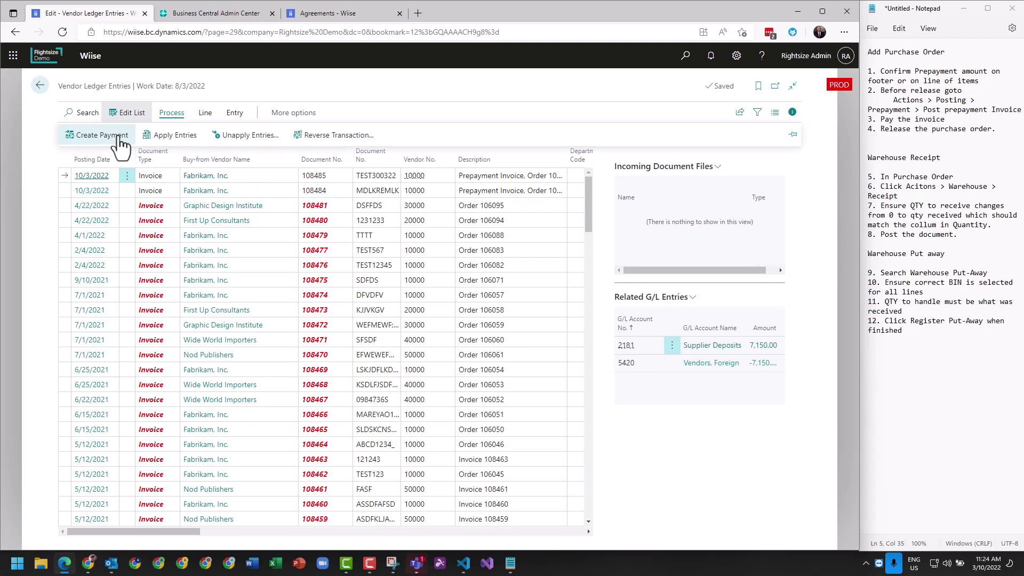
pyautogui.click(119, 138)
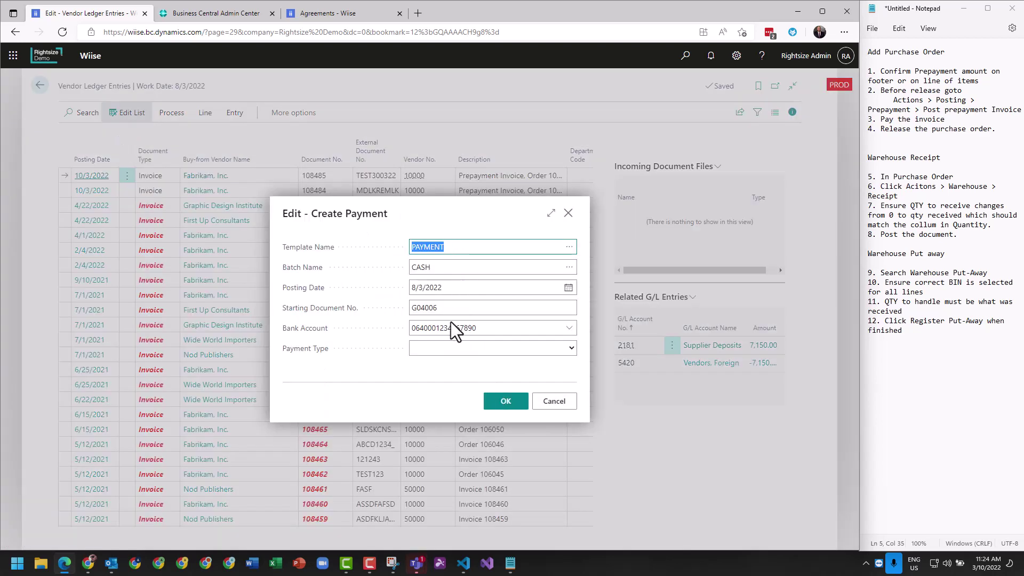
pyautogui.click(450, 288)
pyautogui.write('10/3')
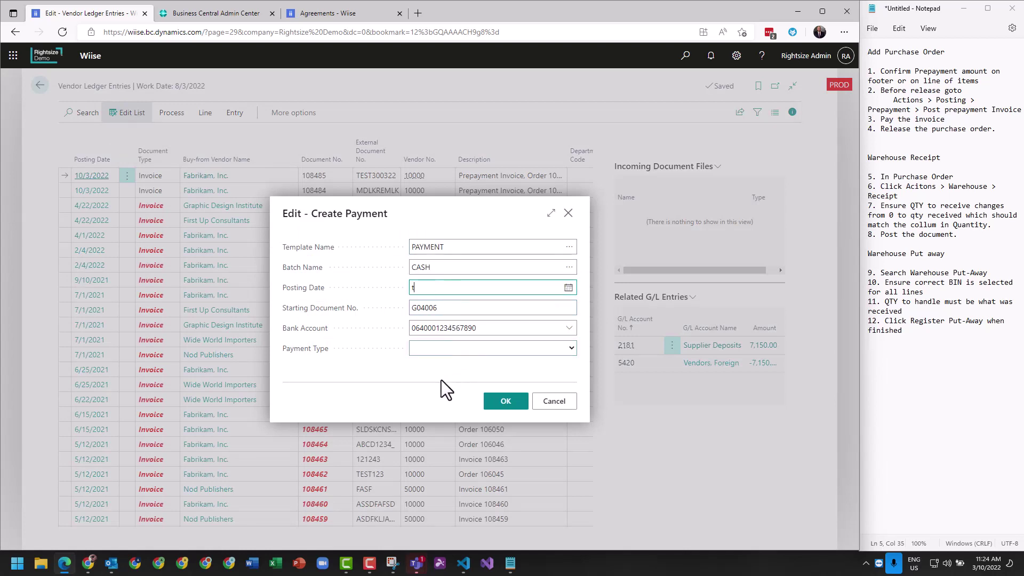
pyautogui.click(439, 367)
pyautogui.click(503, 403)
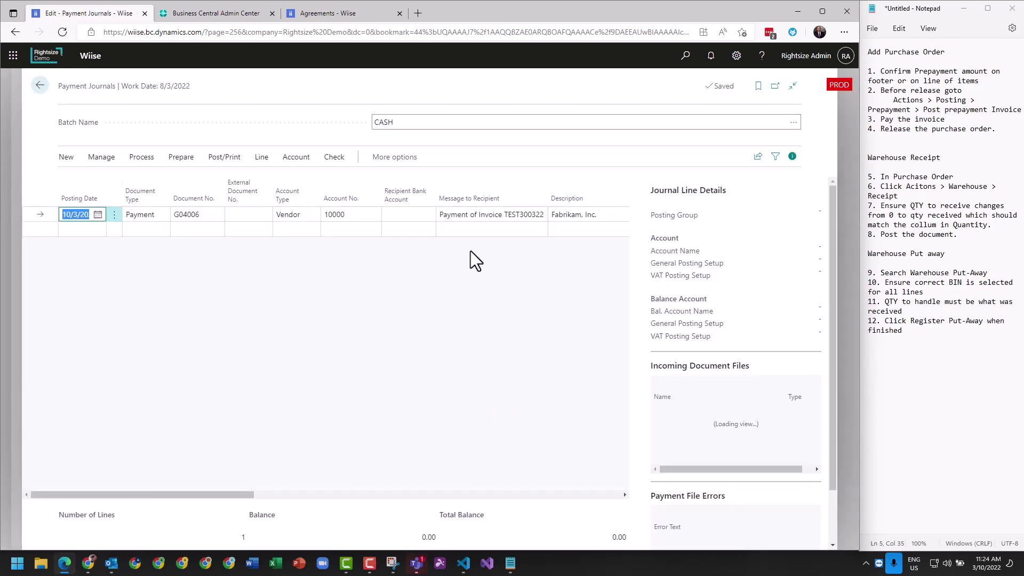
# - Set the payment line's Payment Method Code to CASH and Recipient Bank Account to ECA
pyautogui.moveTo(233, 493); pyautogui.dragTo(162, 495)
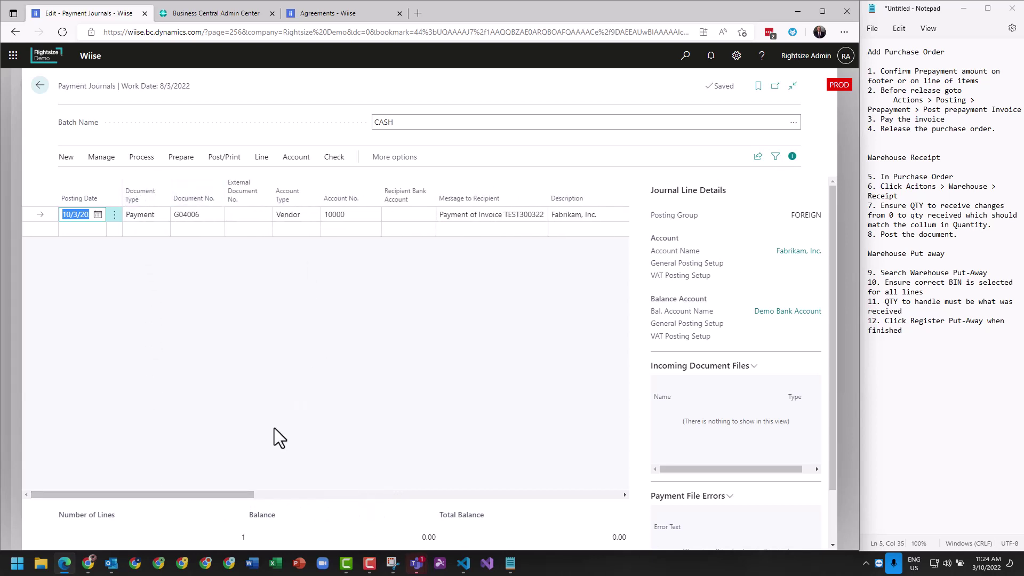
pyautogui.click(333, 500)
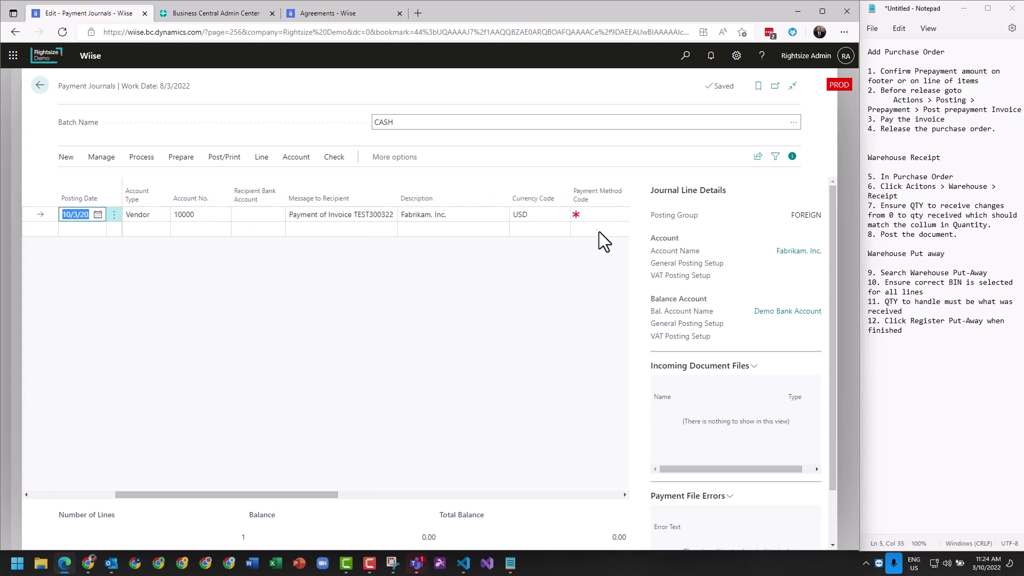
pyautogui.click(598, 215)
pyautogui.write('cas')
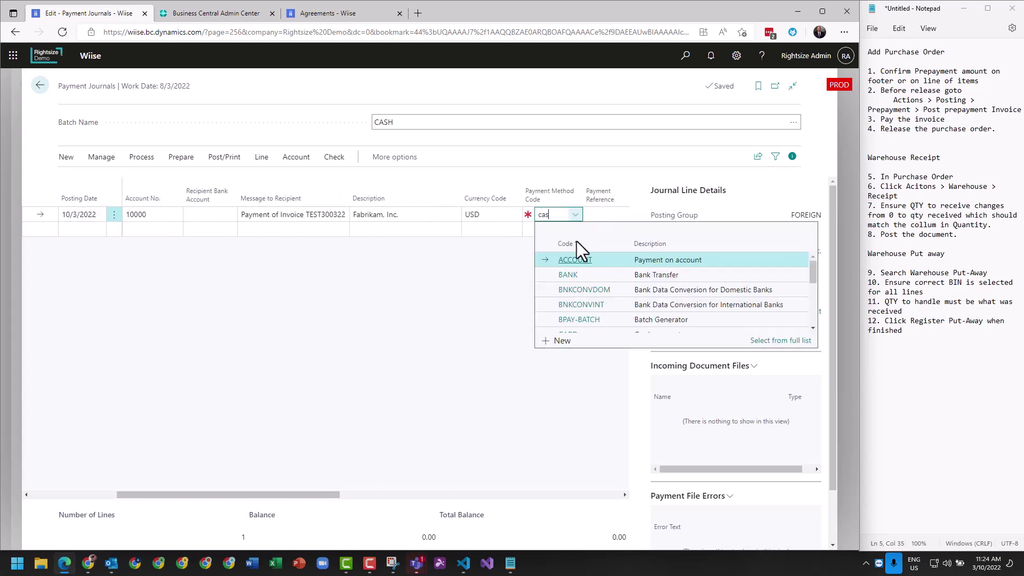
pyautogui.click(318, 291)
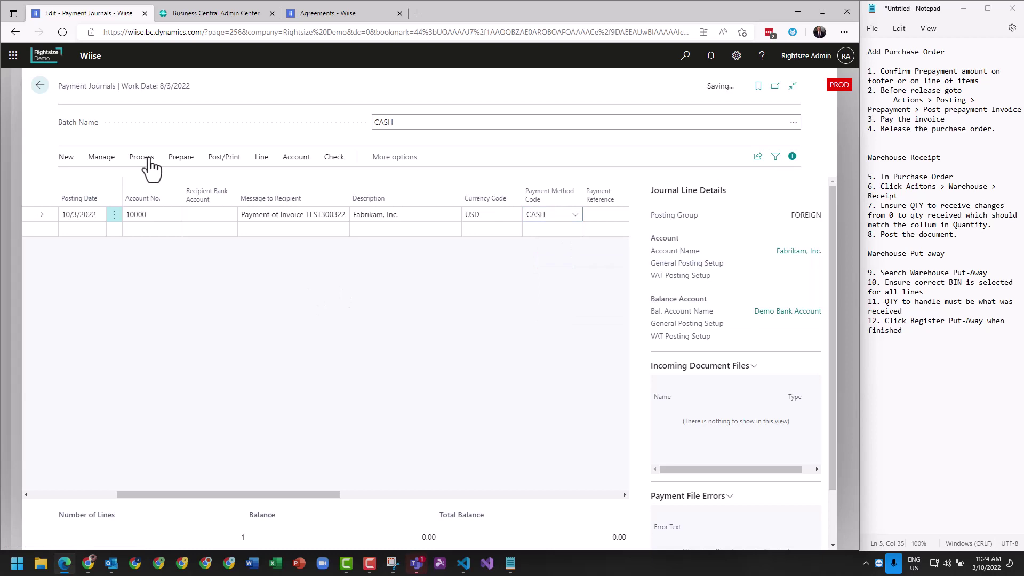
pyautogui.click(223, 158)
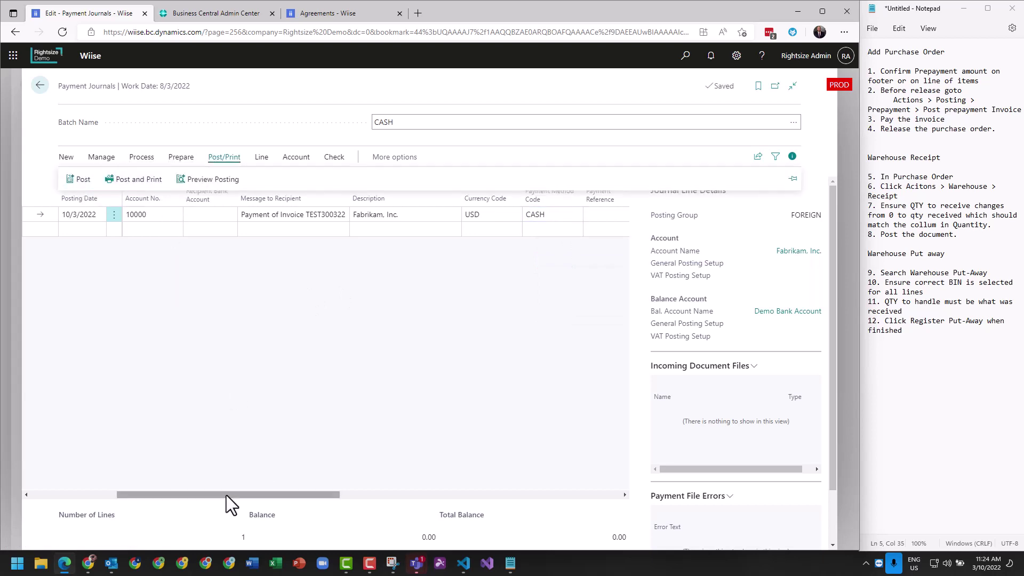
pyautogui.moveTo(226, 495); pyautogui.dragTo(24, 470)
pyautogui.click(210, 296)
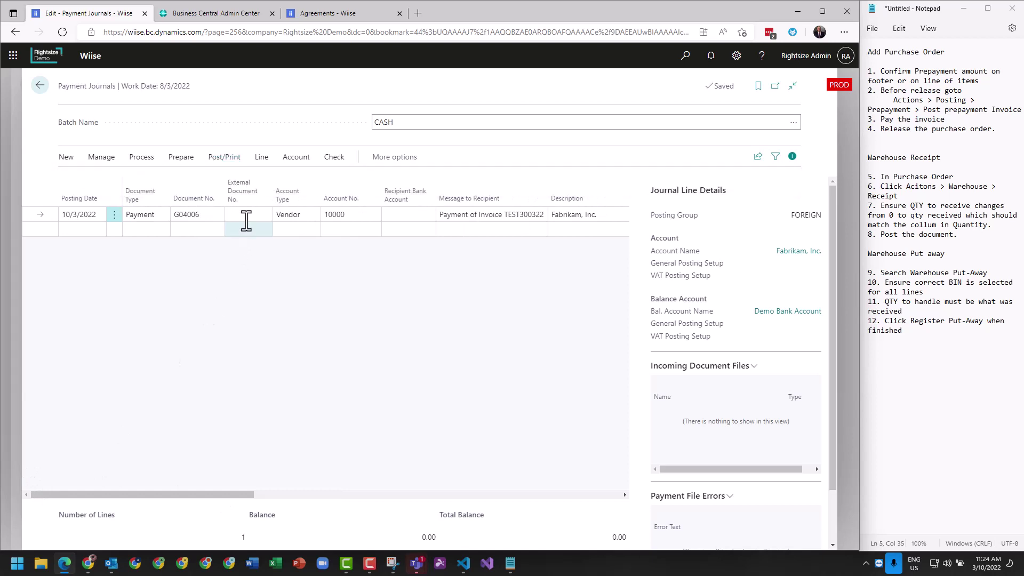
pyautogui.click(413, 214)
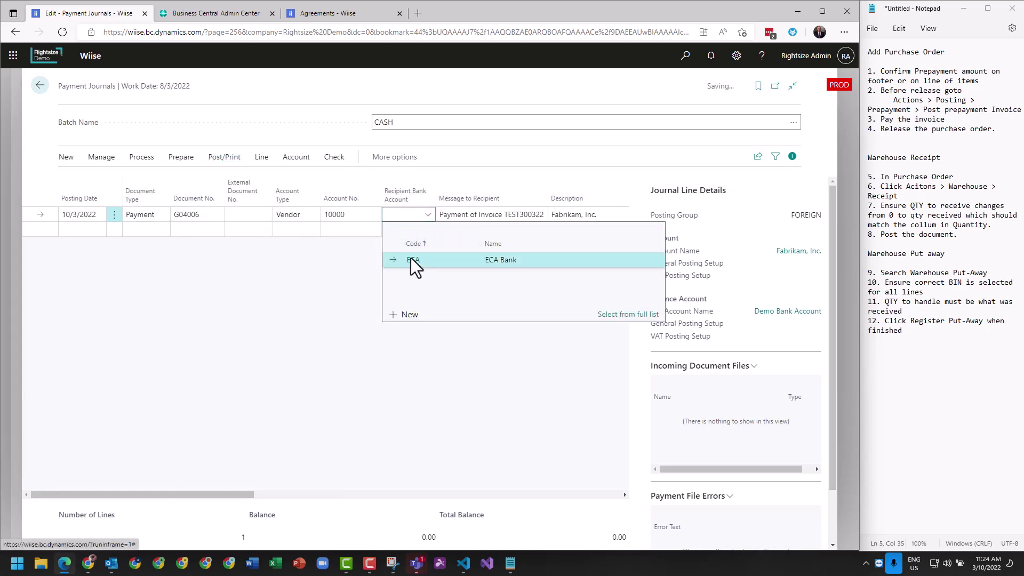
pyautogui.click(411, 258)
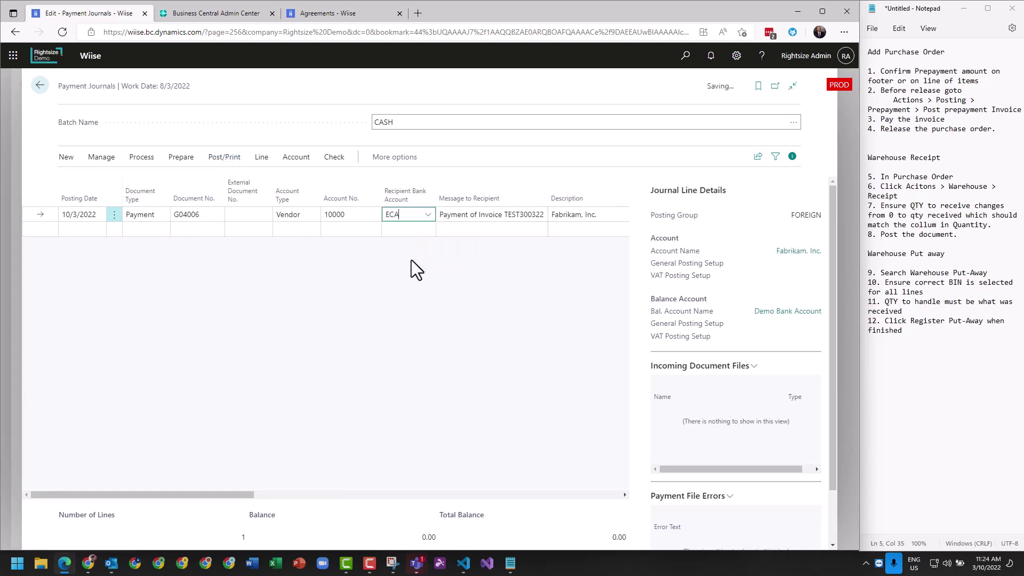
# - Post the payment journal line, accepting the posting-date warning, and return to vendor ledger entries
pyautogui.click(217, 161)
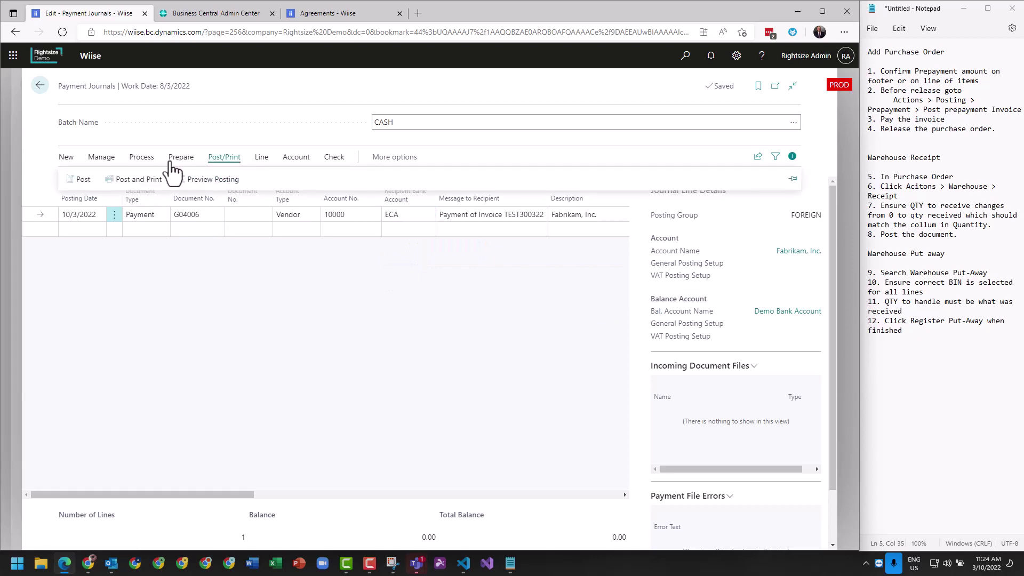
pyautogui.click(81, 180)
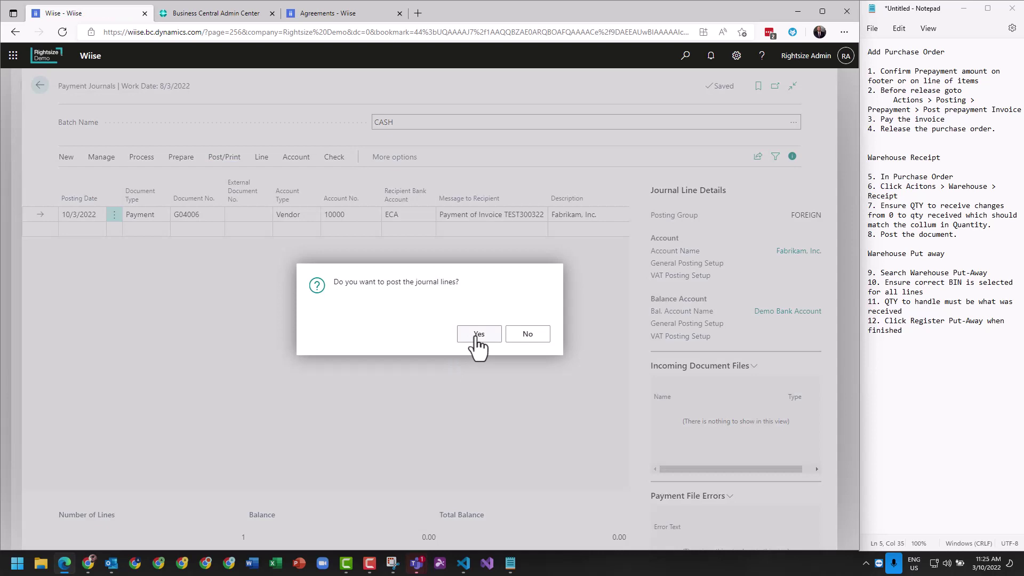
pyautogui.click(479, 334)
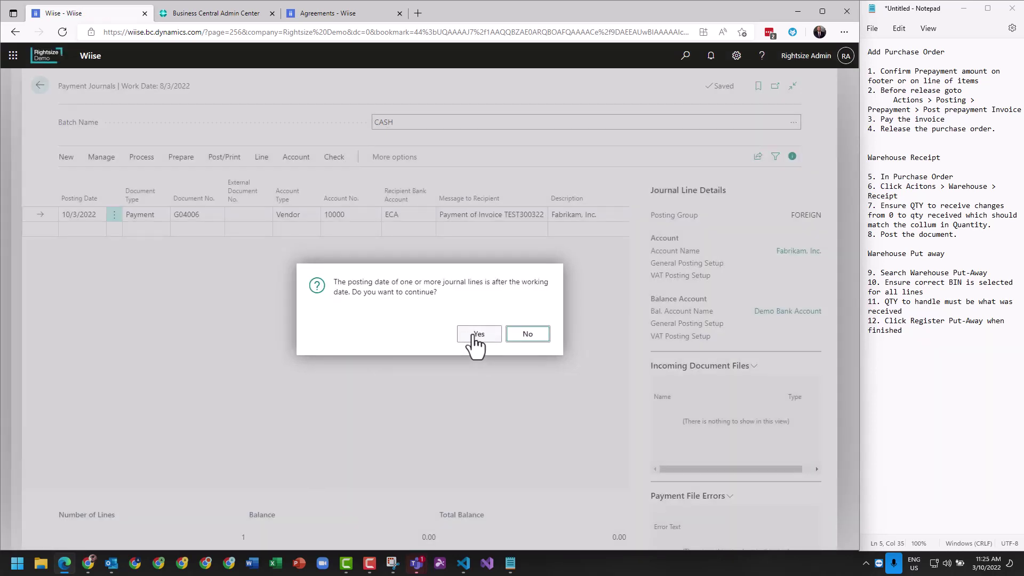
pyautogui.click(475, 336)
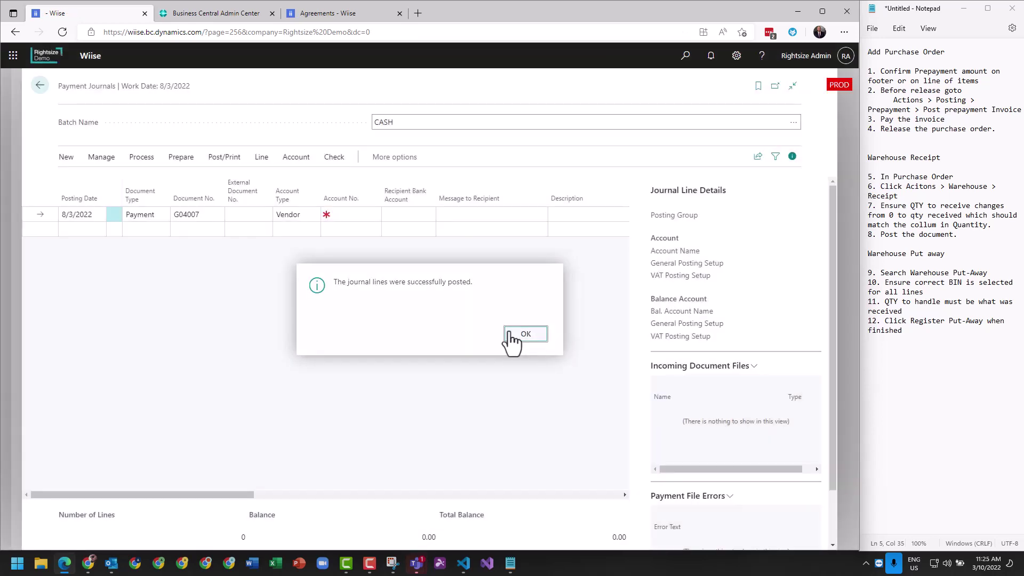
pyautogui.click(526, 334)
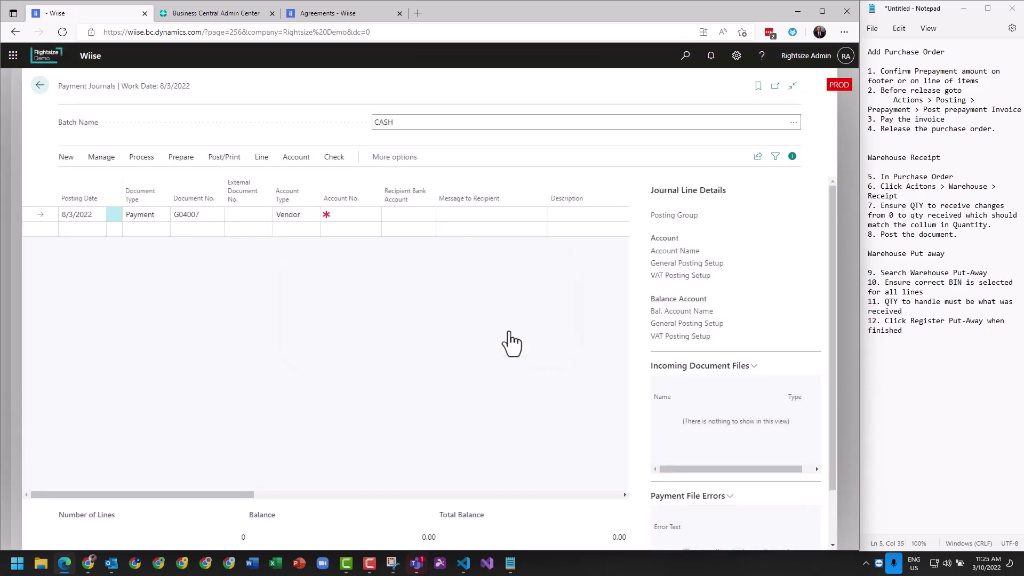
pyautogui.hotkey('alt', 'Left')
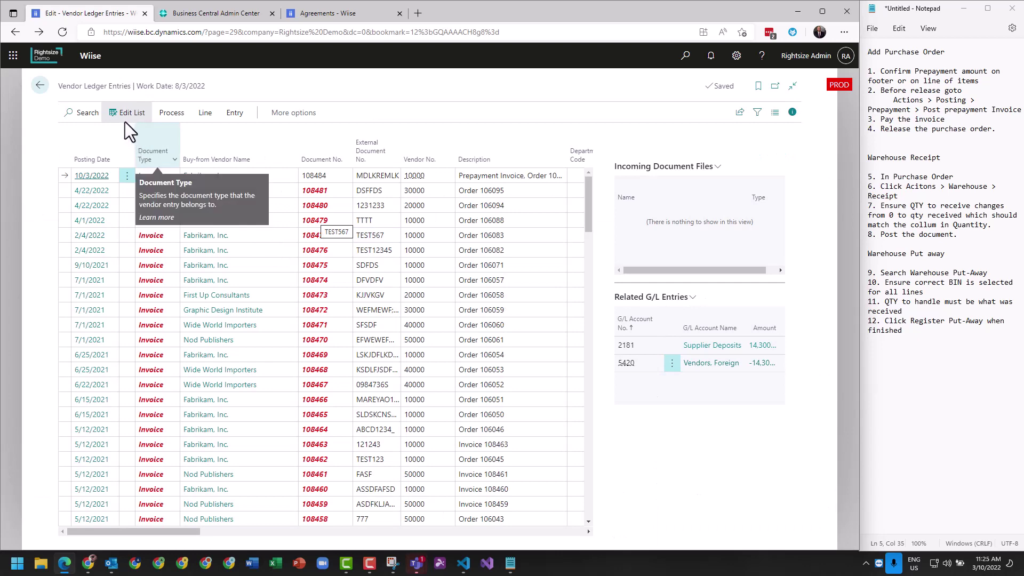
# - Open the Chart of Accounts from Finance and search for account 2181
pyautogui.click(39, 85)
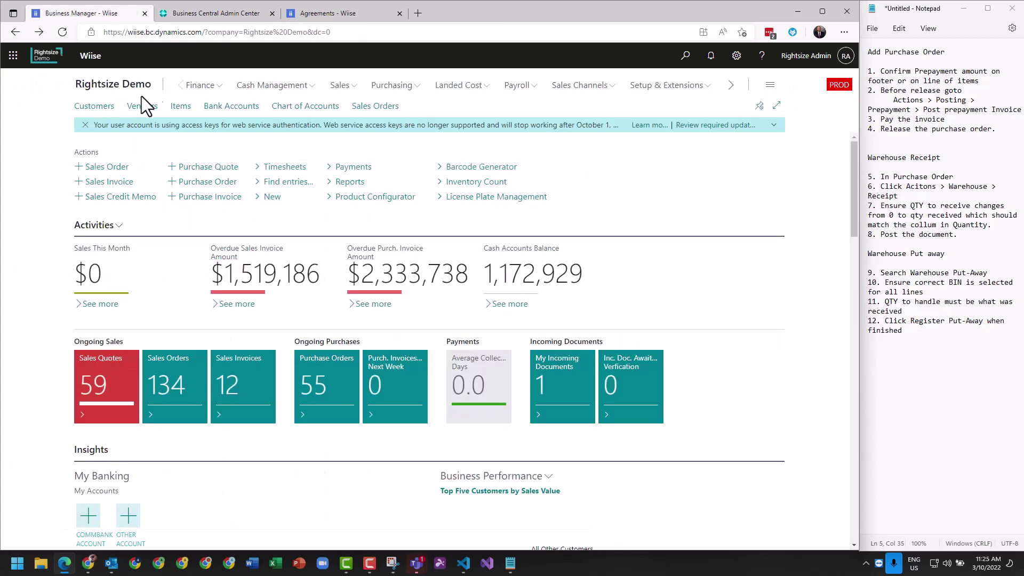
pyautogui.click(202, 91)
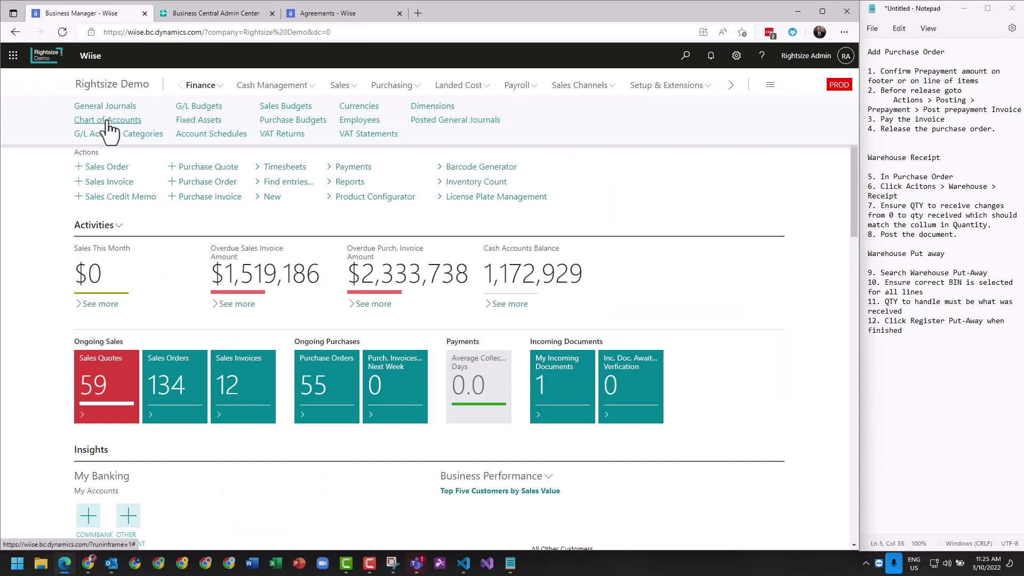
pyautogui.click(107, 119)
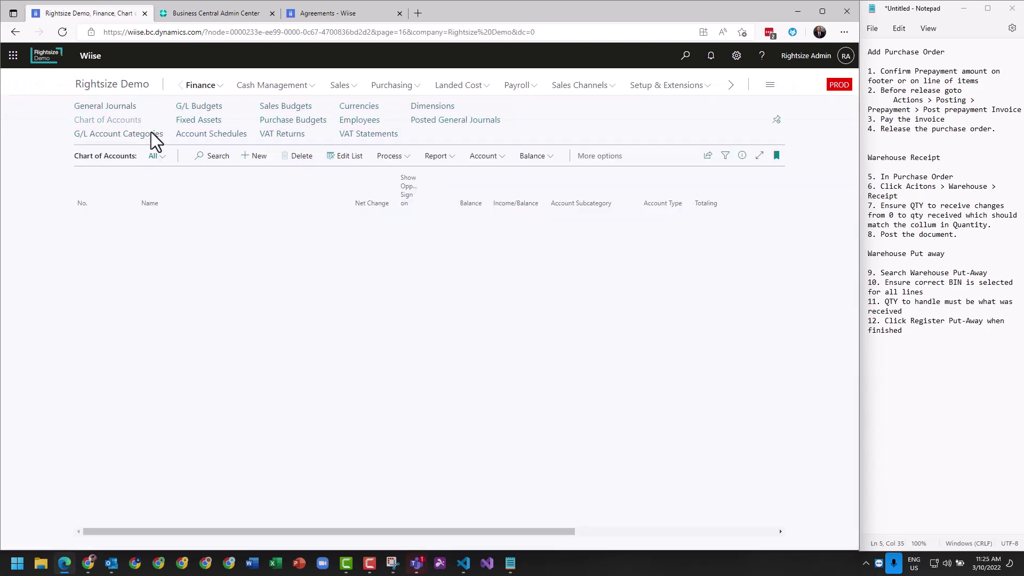
pyautogui.click(210, 155)
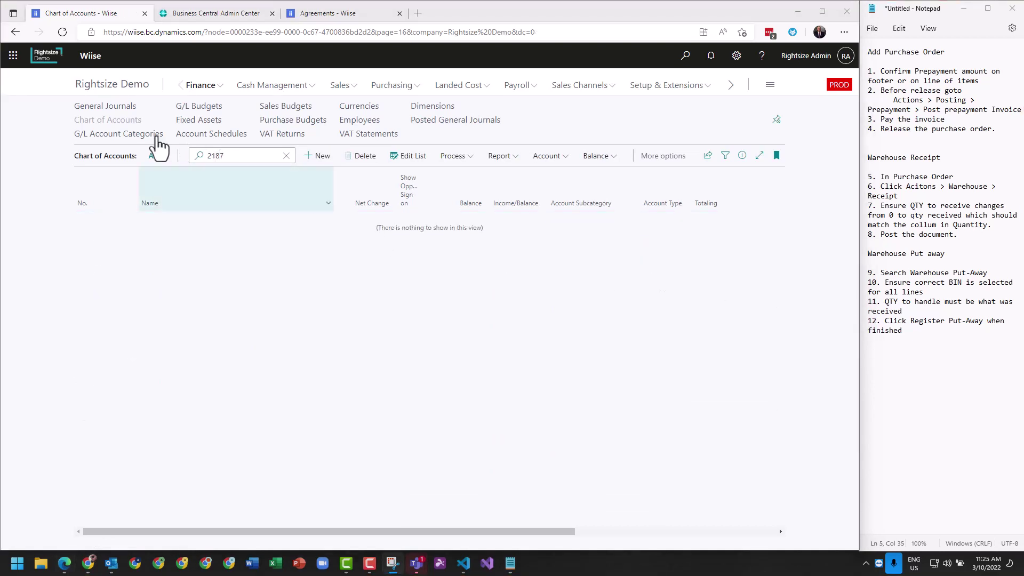
pyautogui.click(242, 160)
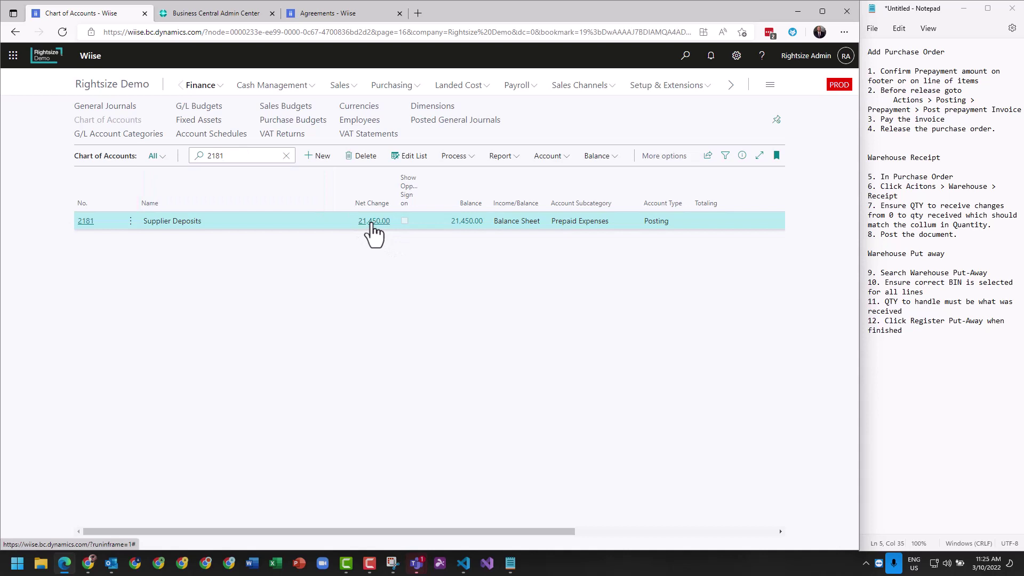
# - Review 2181's G/L entries, the 7,150.00 and 14,300.00 prepayments, then go back
pyautogui.click(372, 222)
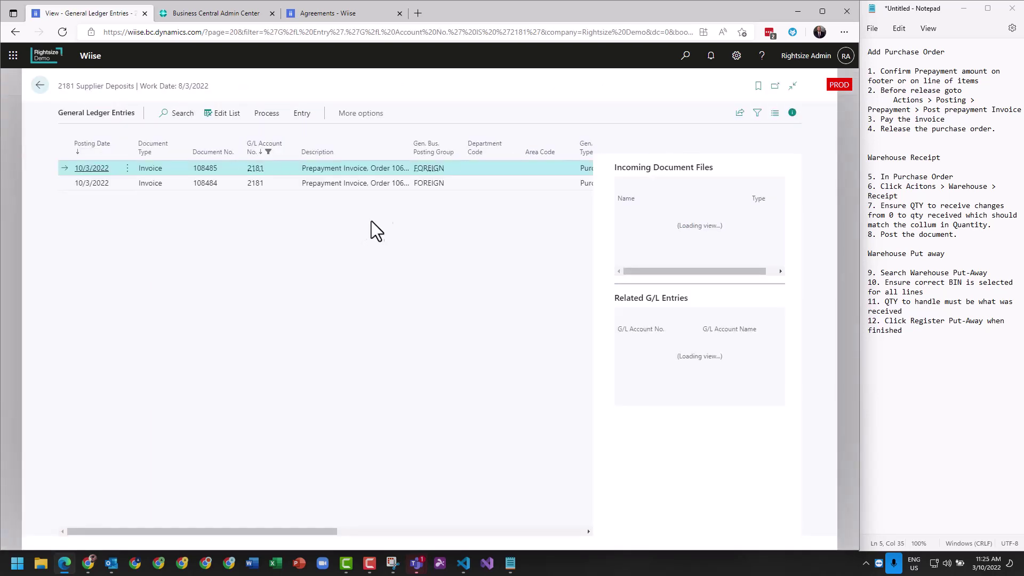
pyautogui.click(792, 113)
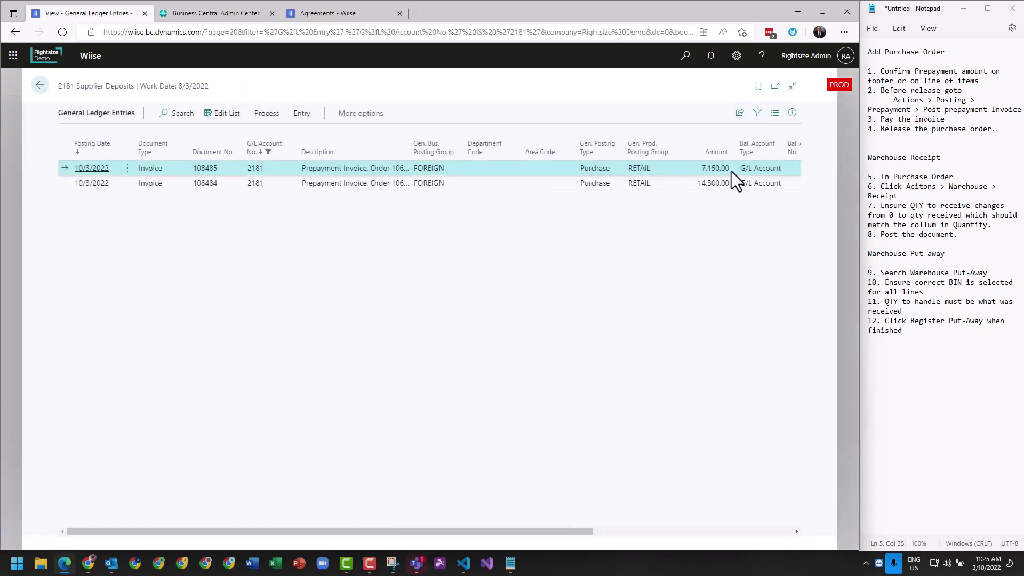
pyautogui.click(712, 185)
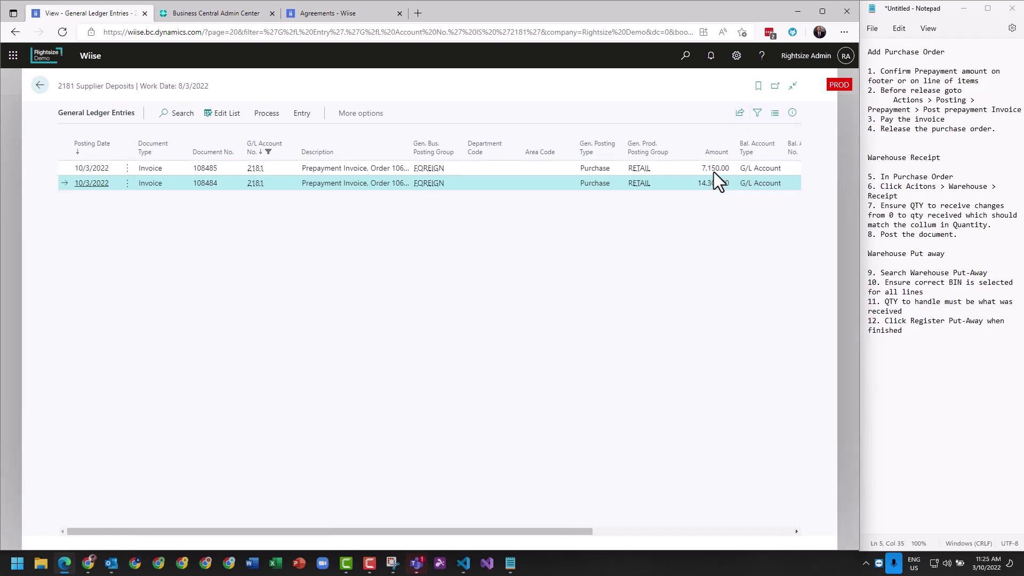
pyautogui.click(712, 171)
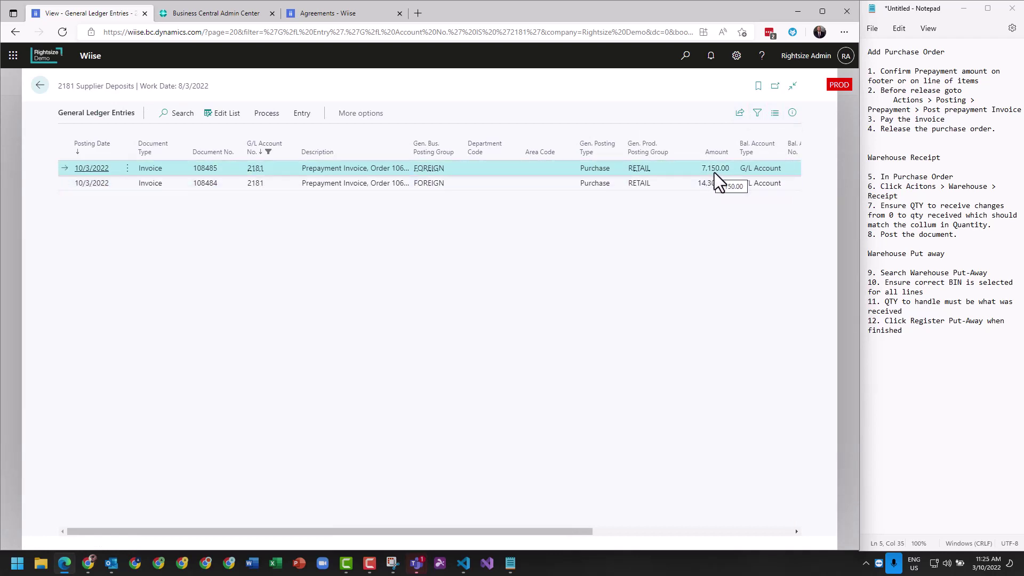
pyautogui.click(41, 86)
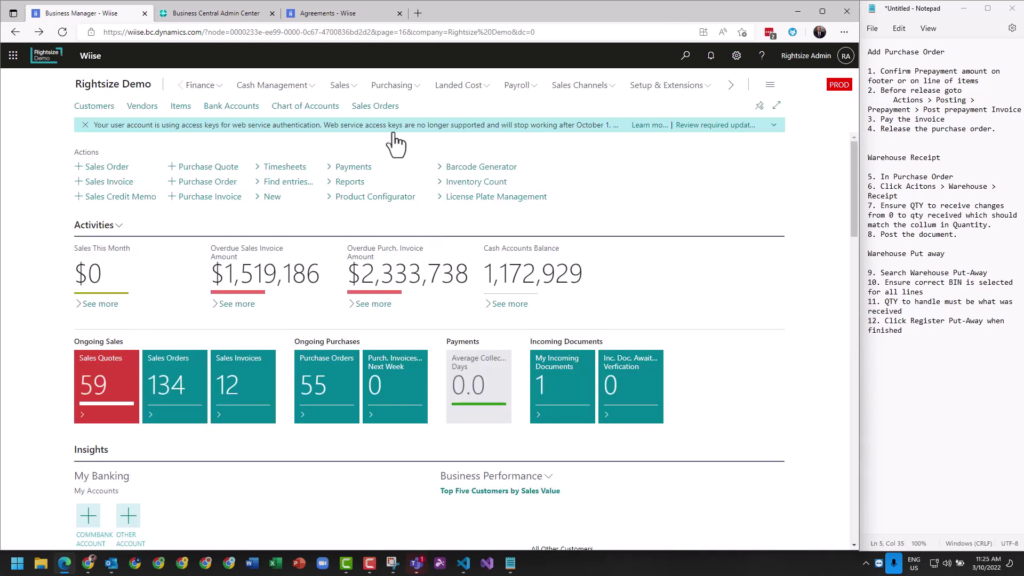
# - Show the Purchasing pages from the Home role centre
pyautogui.click(393, 89)
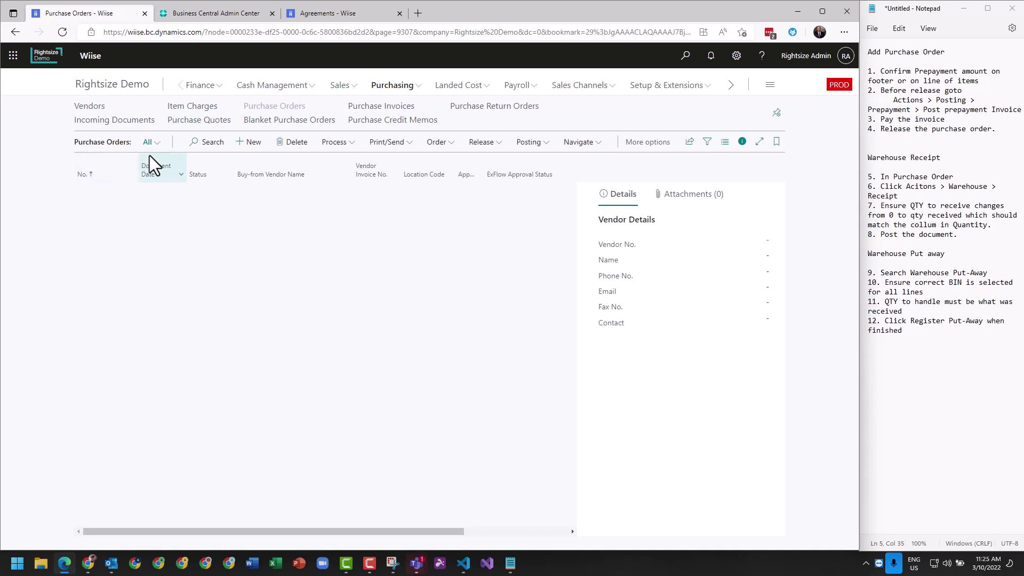
# - Sort purchase orders descending, open 106105, and try Create Whse. Receipt, which creates no lines
pyautogui.click(82, 175)
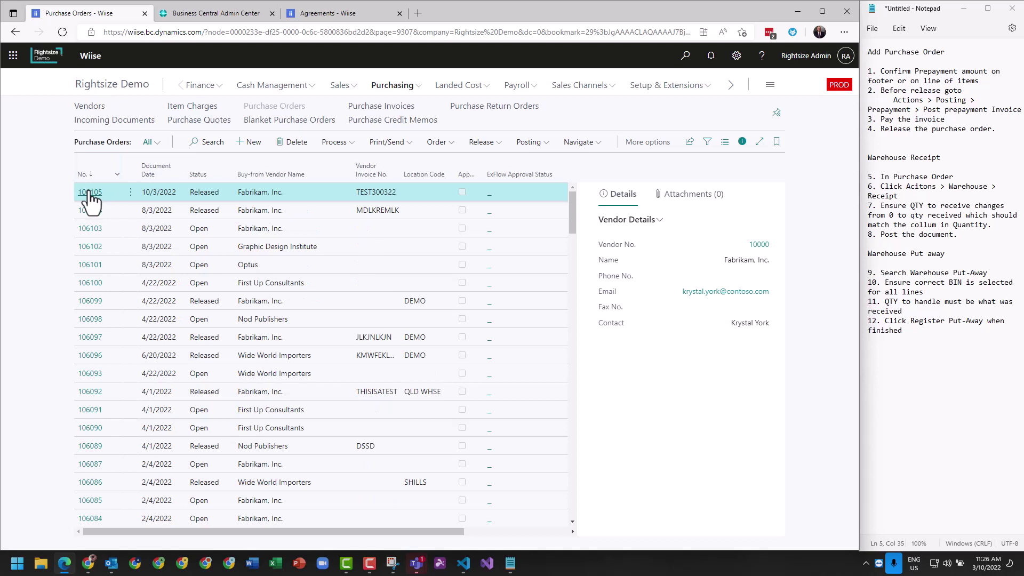
pyautogui.moveTo(881, 177); pyautogui.dragTo(954, 178)
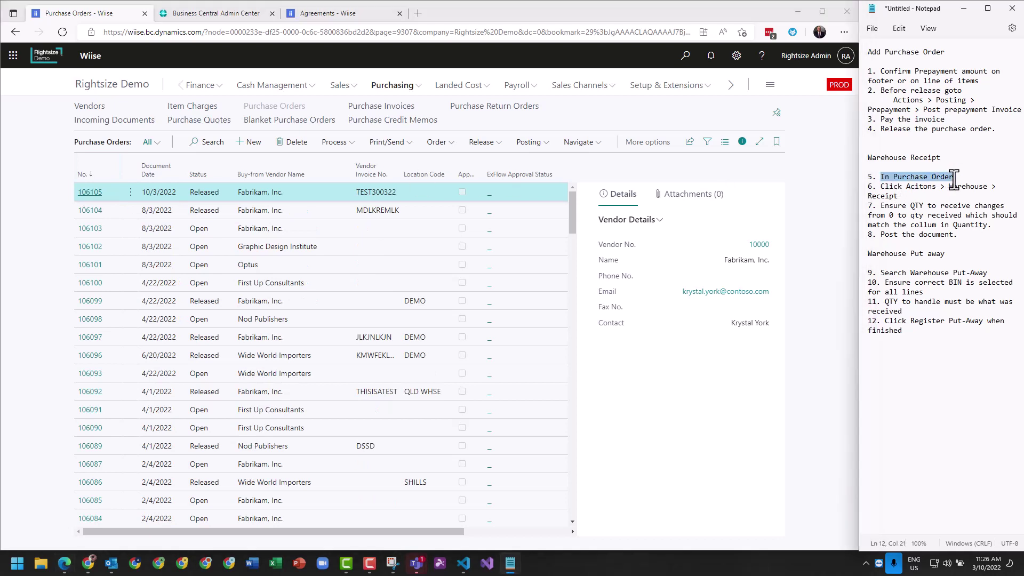
pyautogui.moveTo(876, 186); pyautogui.dragTo(911, 196)
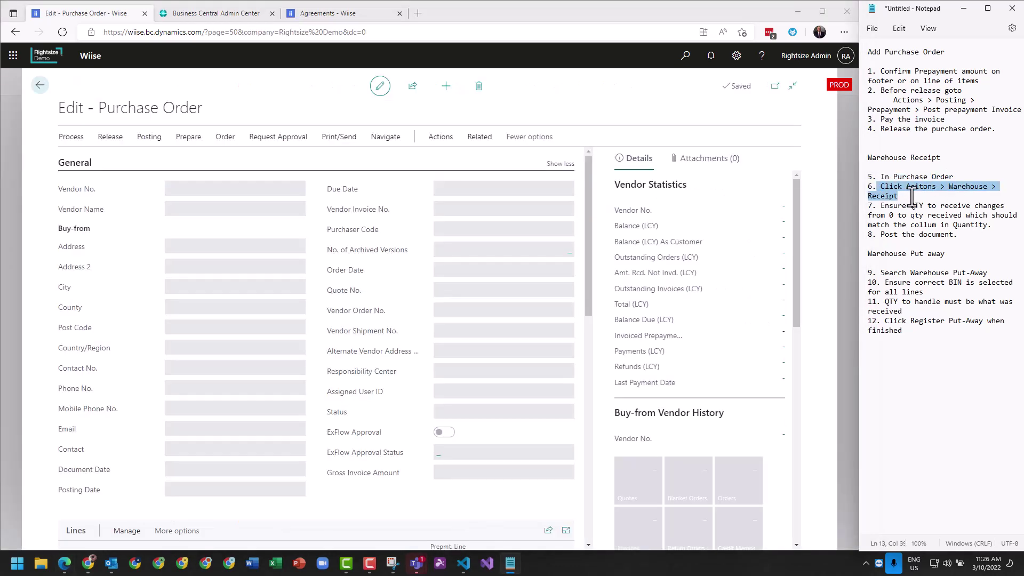
pyautogui.click(442, 138)
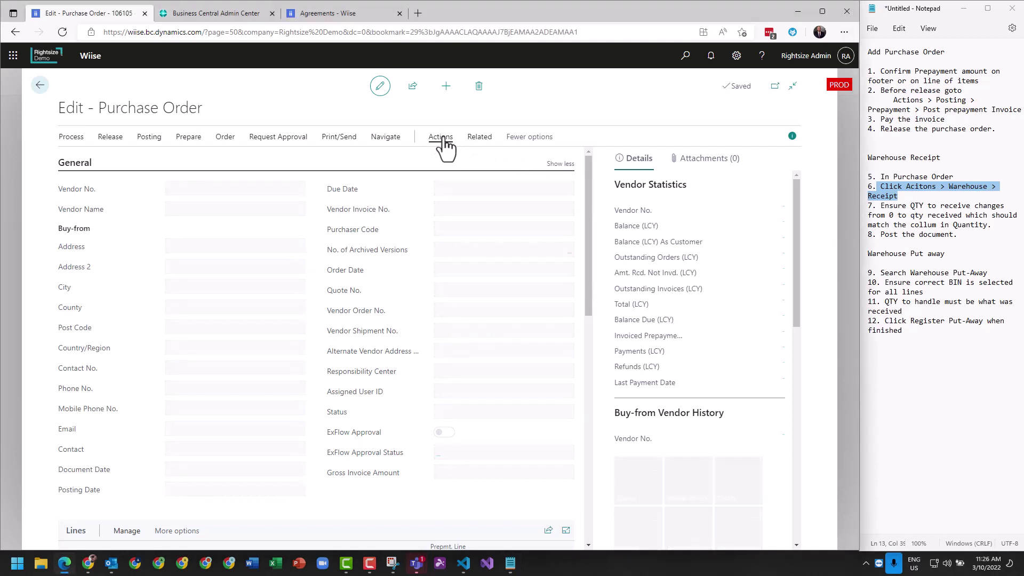
pyautogui.click(441, 140)
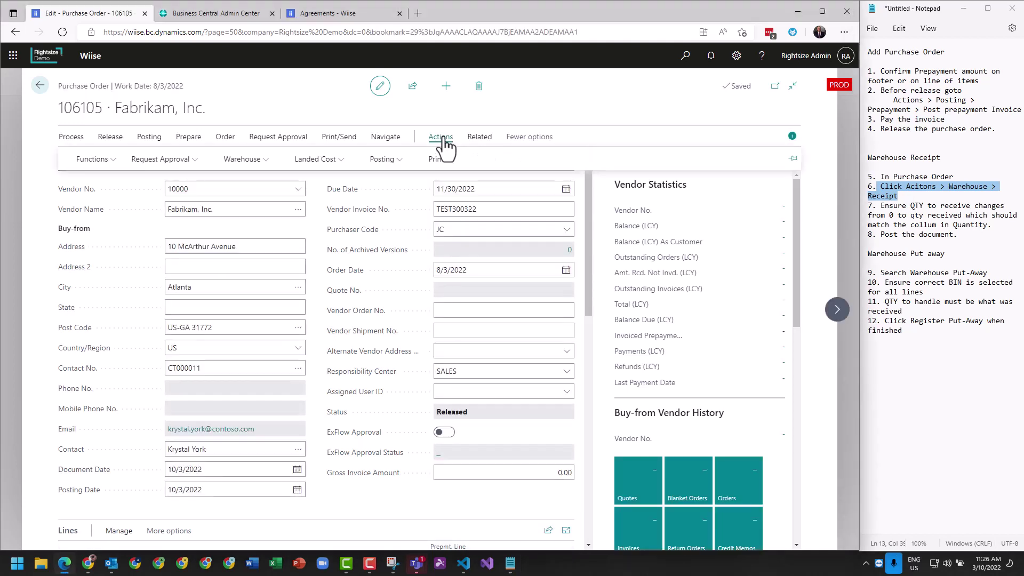
pyautogui.click(252, 163)
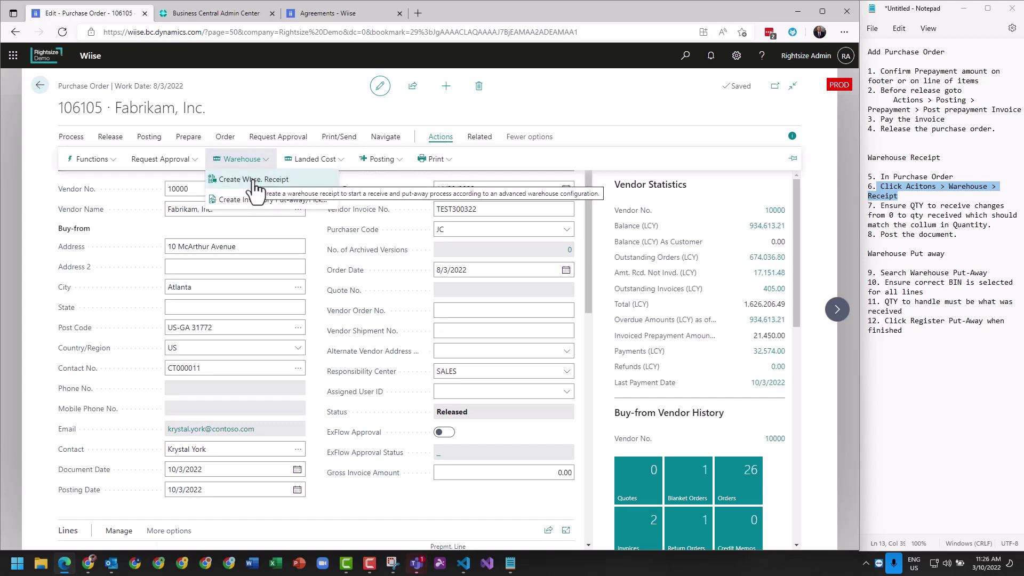
pyautogui.click(254, 181)
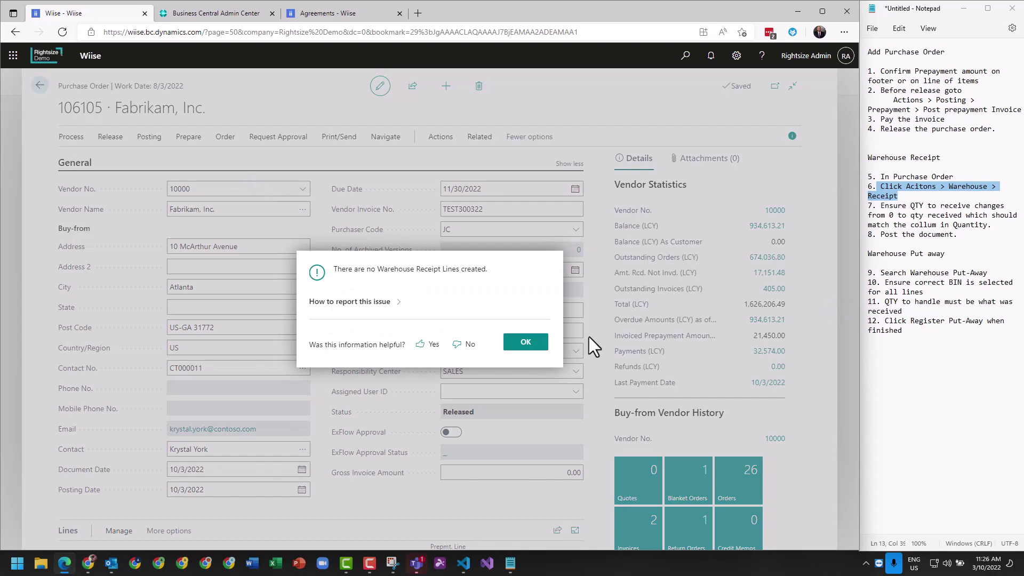
pyautogui.click(526, 343)
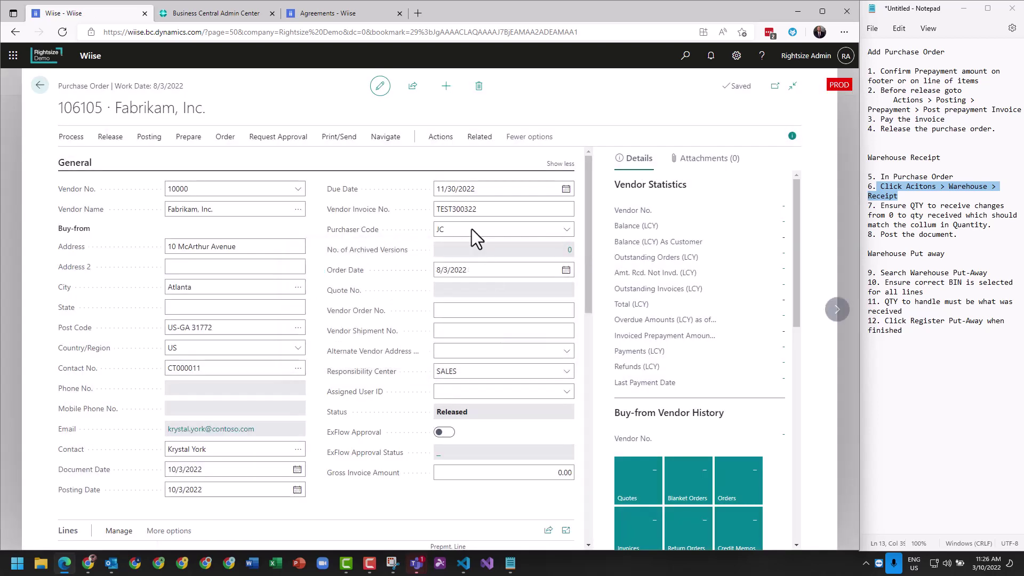
# - Retry Create Whse. Receipt for 106105 and dismiss the no-lines message again
pyautogui.click(438, 143)
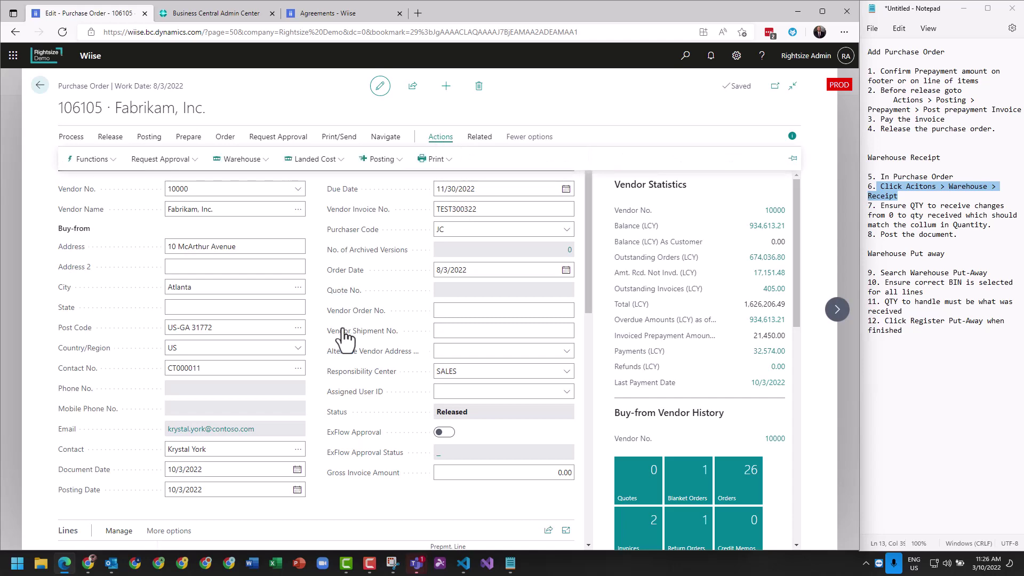
pyautogui.scroll(-3, 344, 337)
pyautogui.scroll(3, 381, 327)
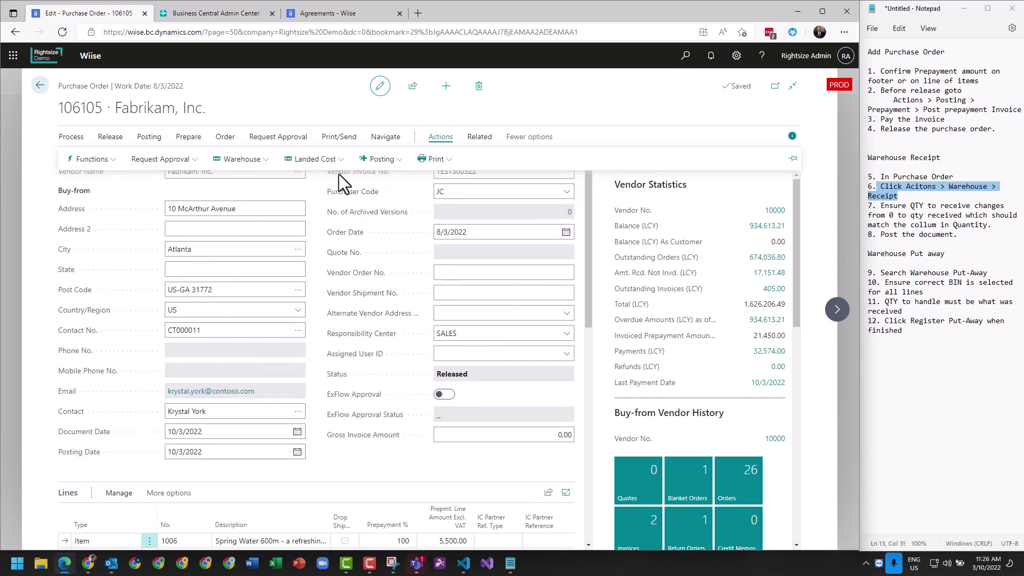
pyautogui.scroll(1, 331, 173)
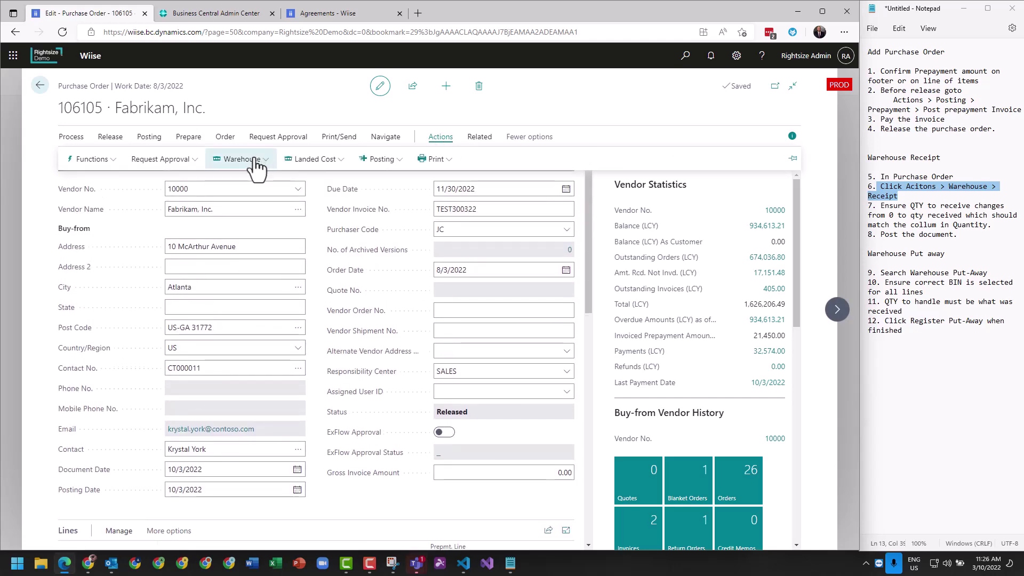
pyautogui.click(255, 161)
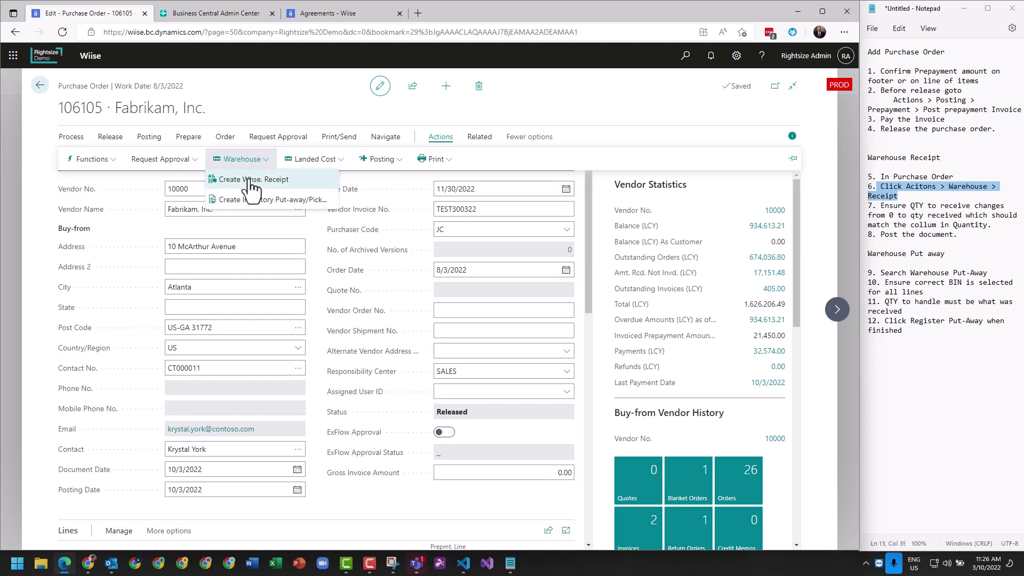
pyautogui.click(253, 182)
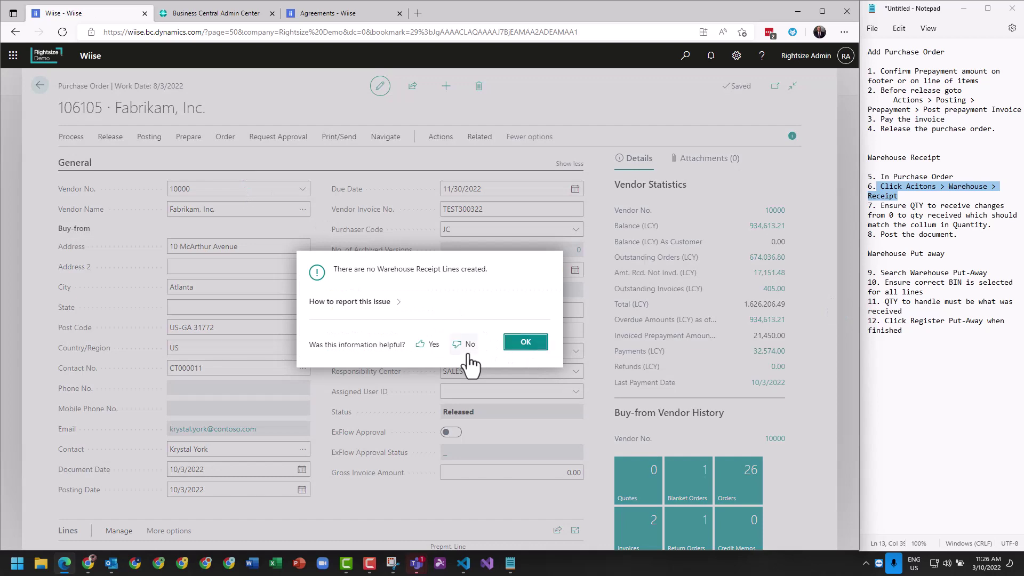
pyautogui.click(511, 344)
pyautogui.scroll(-5, 488, 390)
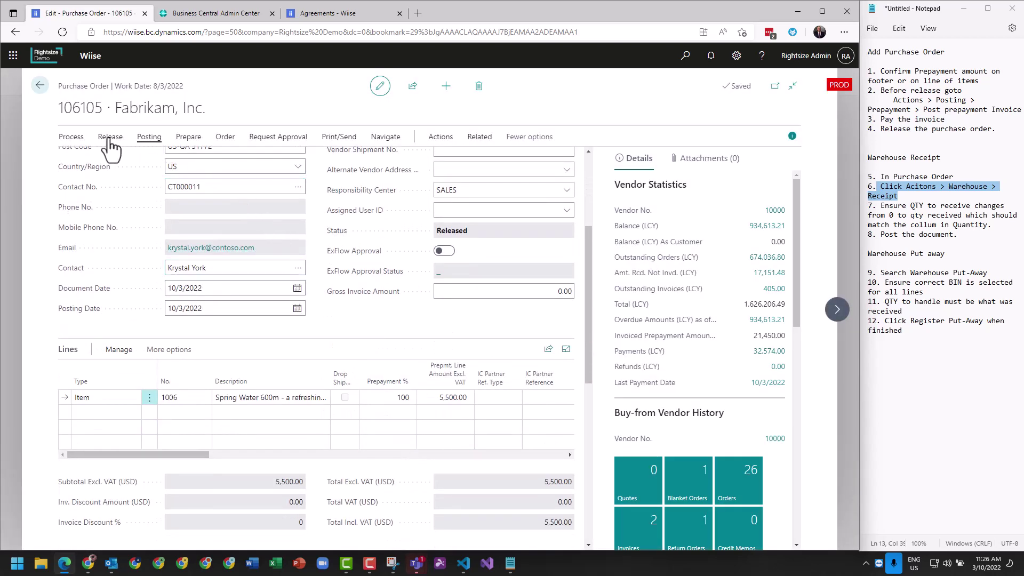
# - Reopen order 106105 and set its line Location Code to DEMO
pyautogui.click(110, 137)
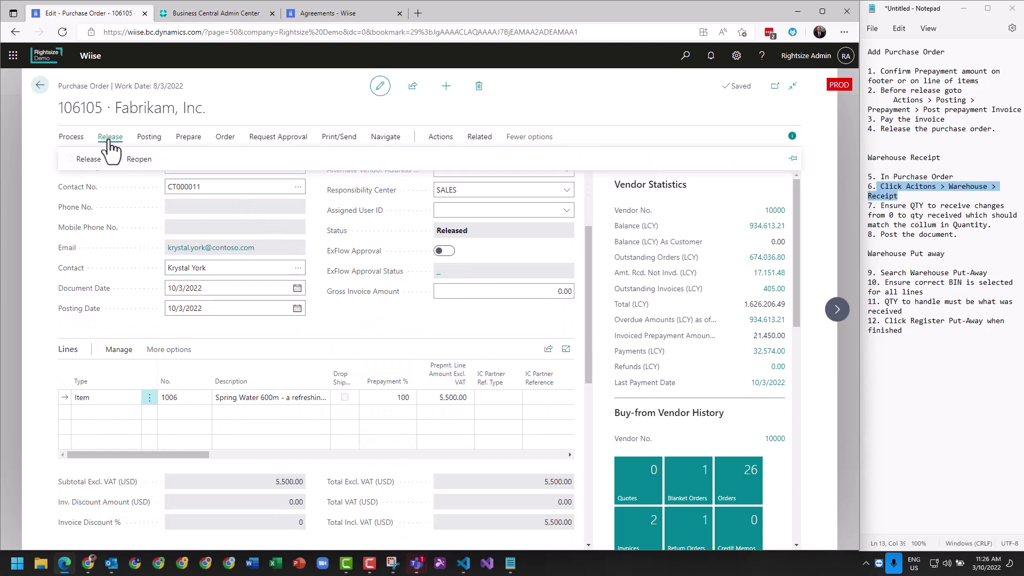
pyautogui.click(140, 161)
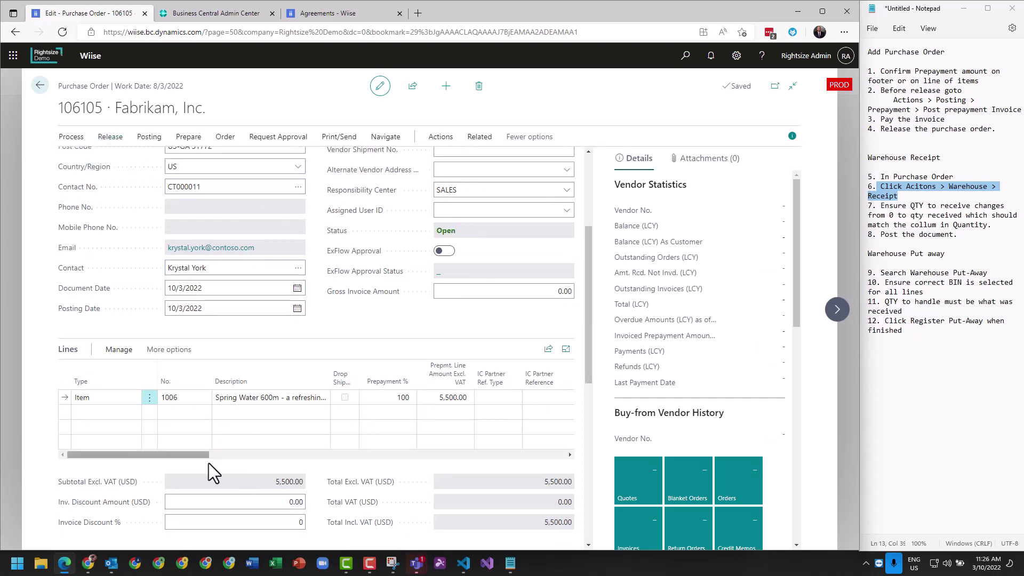
pyautogui.moveTo(209, 455); pyautogui.dragTo(311, 460)
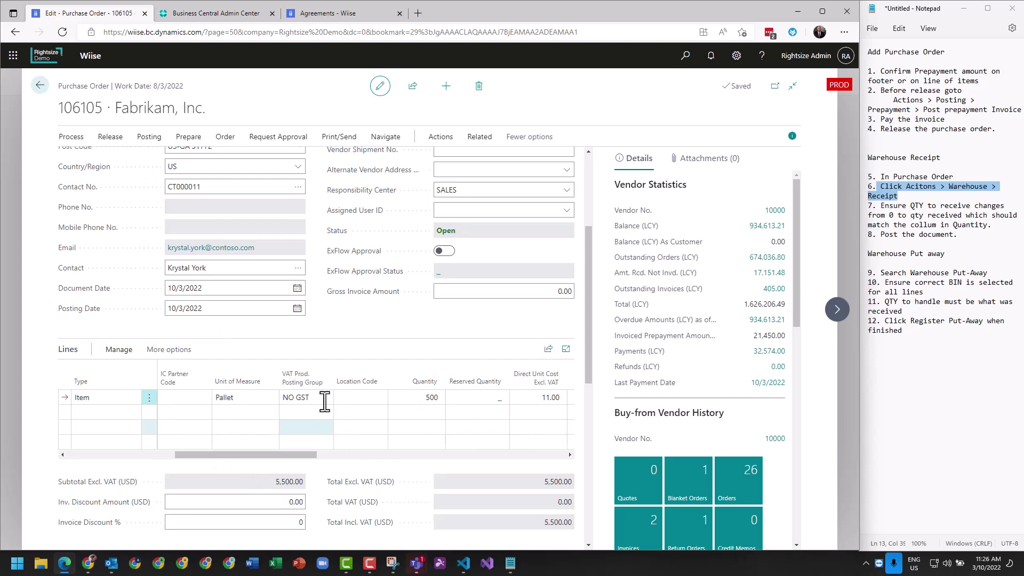
pyautogui.click(359, 399)
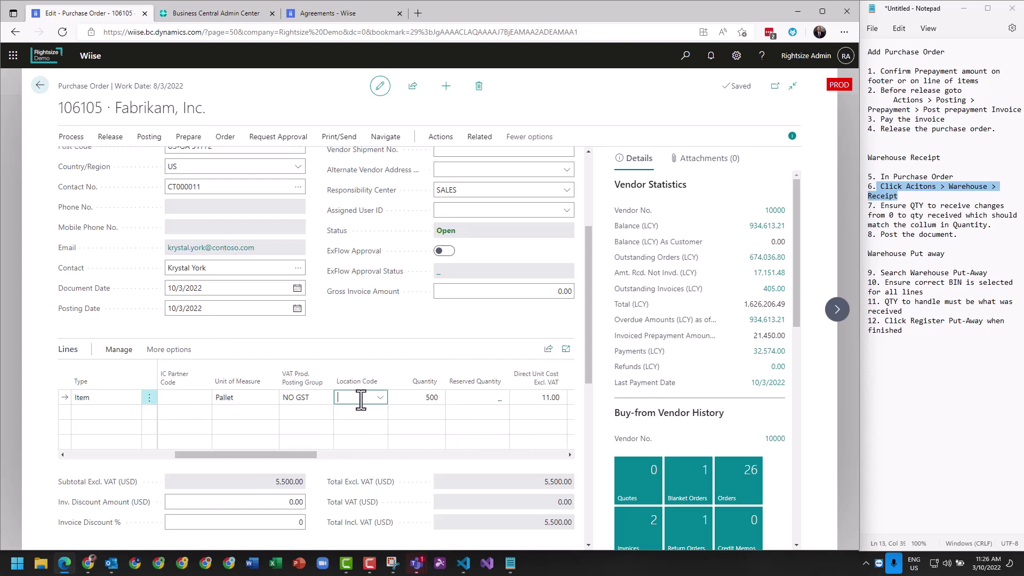
pyautogui.write('demo')
pyautogui.click(363, 342)
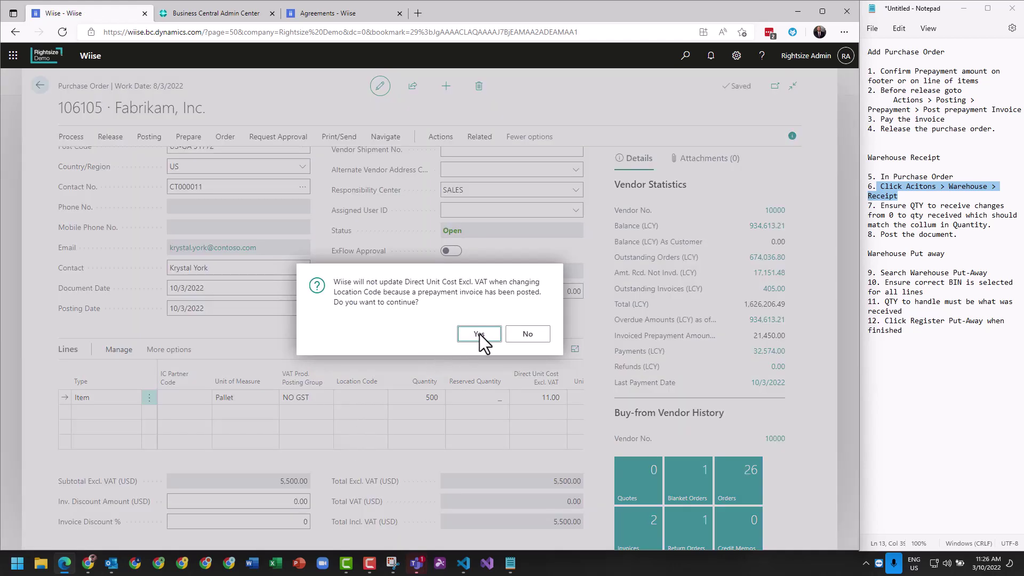
pyautogui.click(480, 335)
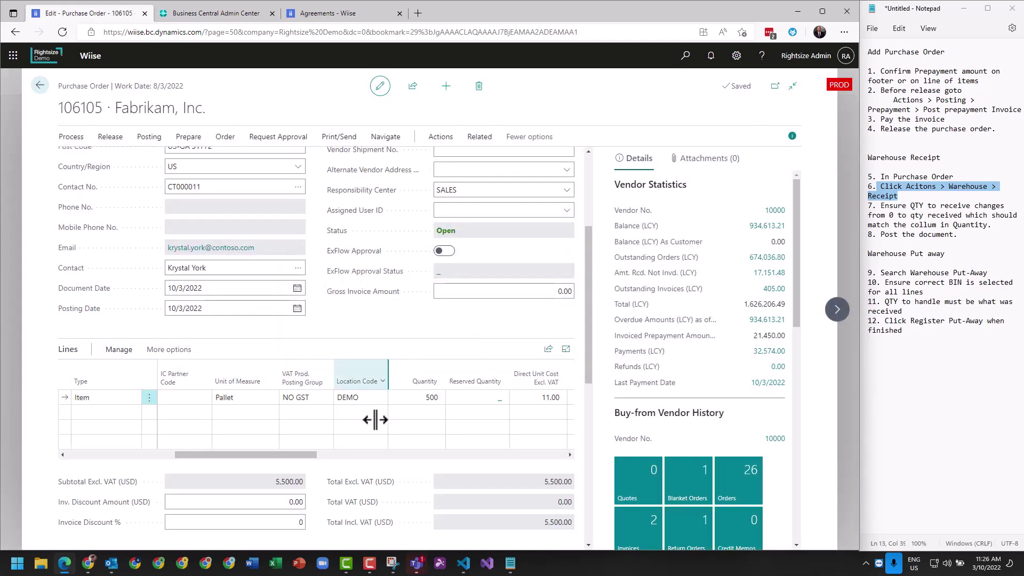
# - Set the order's Ship-to to Location with Location Code DEMO
pyautogui.scroll(-7, 414, 457)
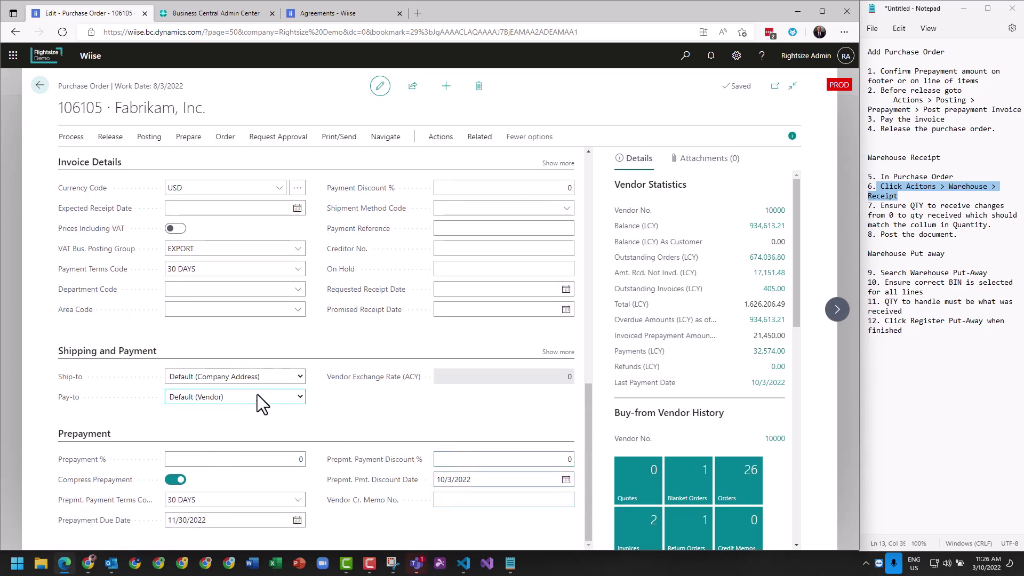
pyautogui.click(267, 377)
pyautogui.click(213, 405)
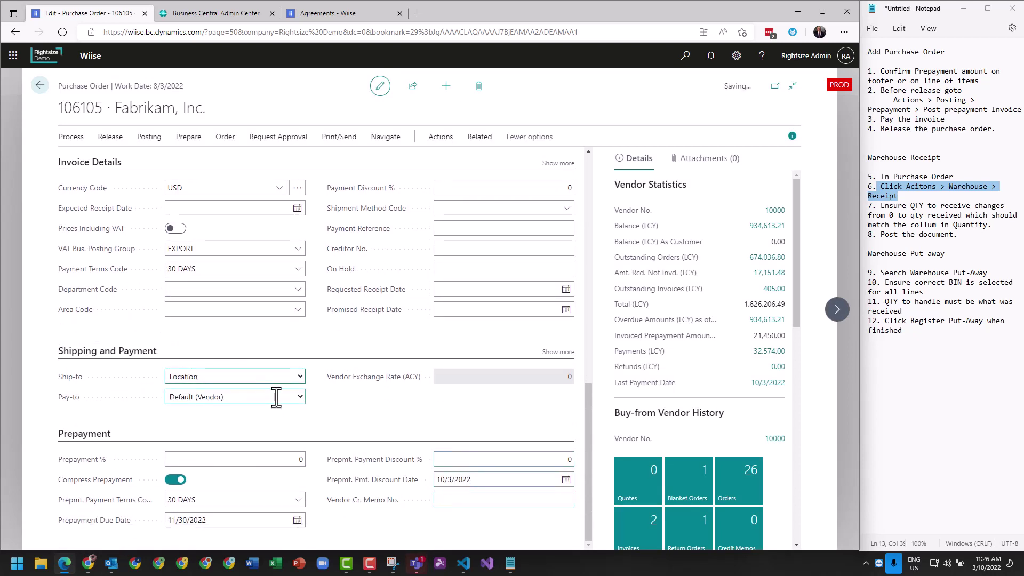
pyautogui.click(295, 404)
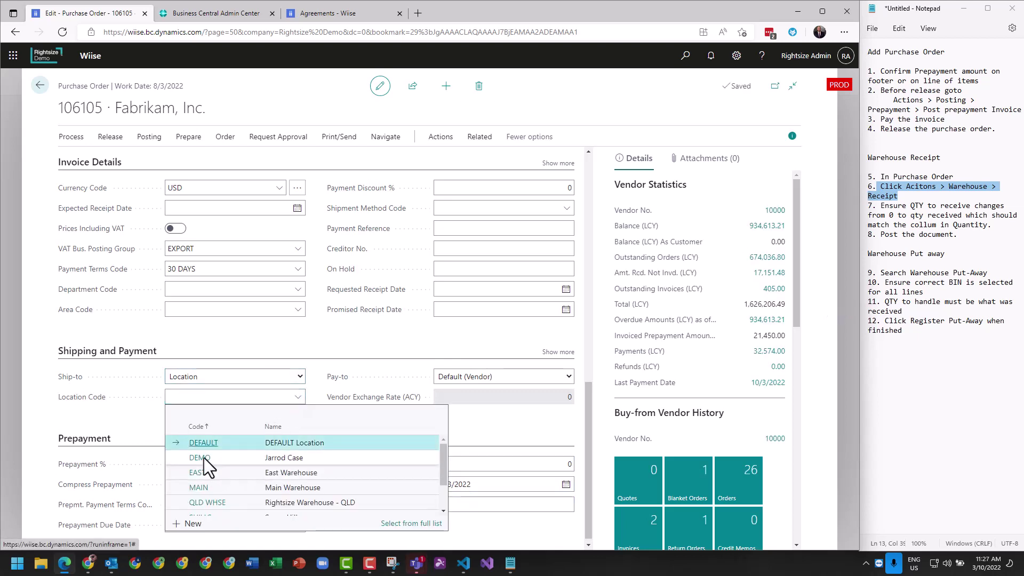
pyautogui.click(204, 458)
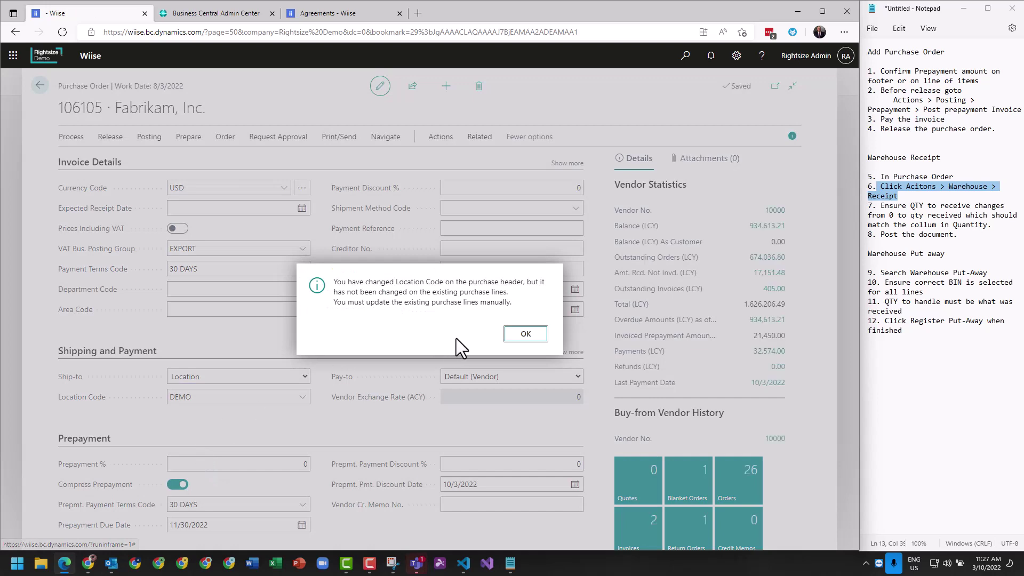
pyautogui.click(526, 334)
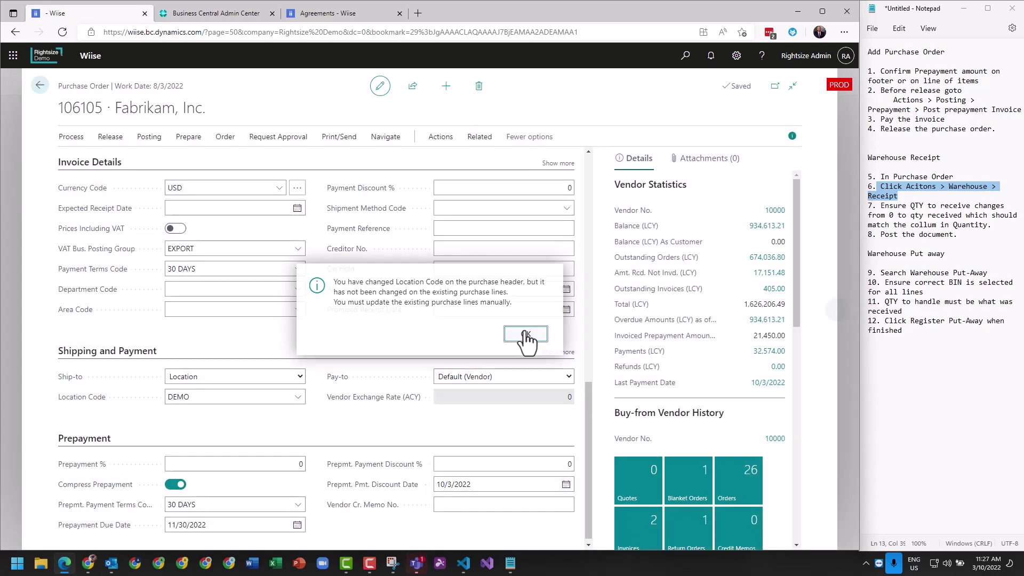
# - Release order 106105 again and create its warehouse receipt
pyautogui.click(107, 139)
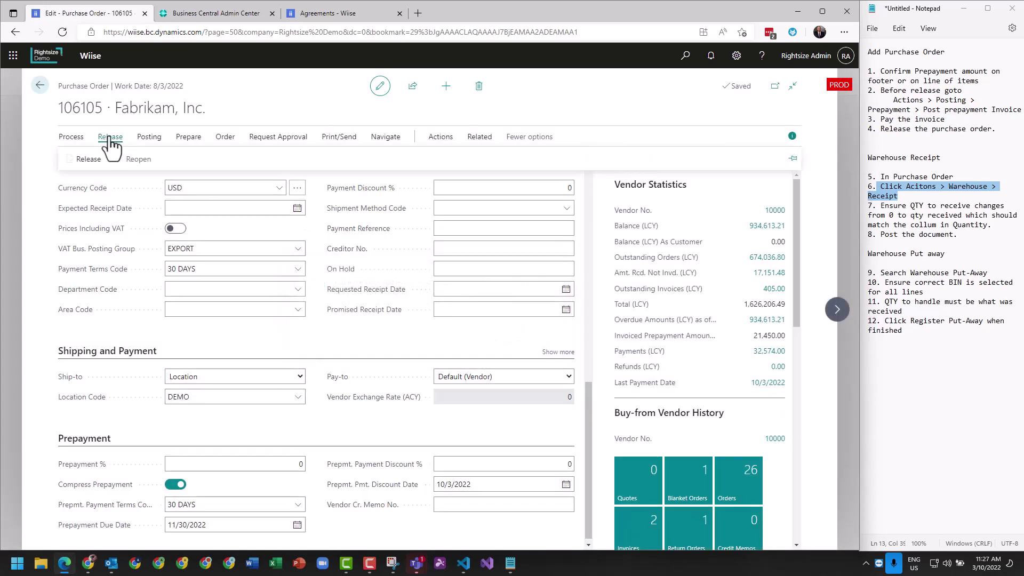
pyautogui.click(85, 160)
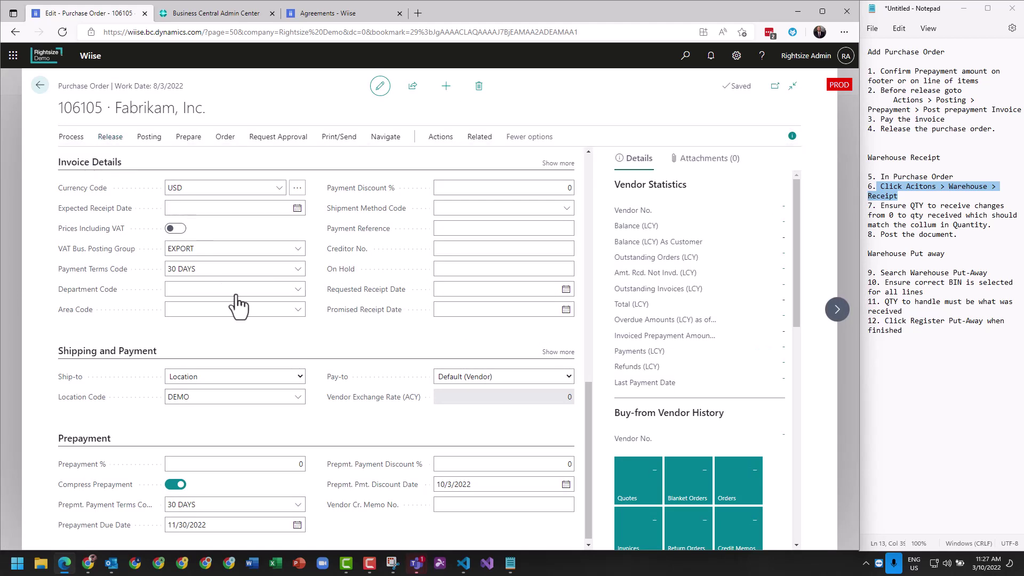
pyautogui.scroll(5, 277, 339)
pyautogui.scroll(5, 291, 339)
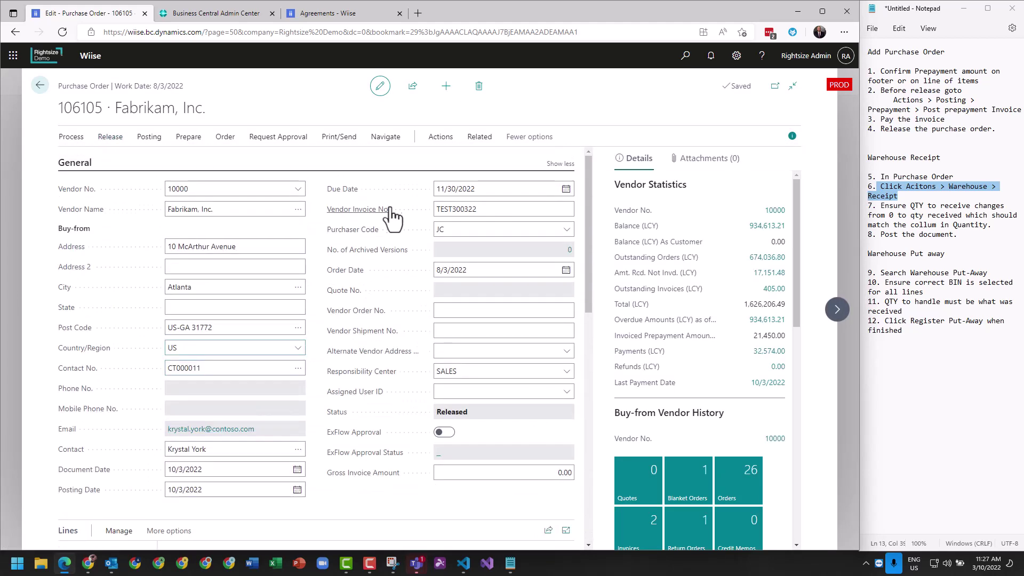
pyautogui.click(442, 143)
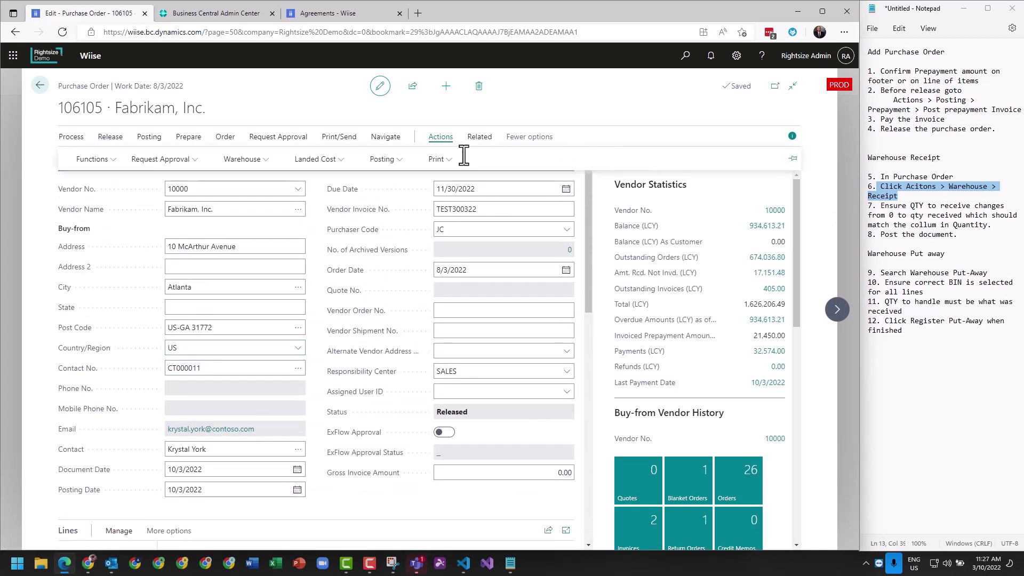
pyautogui.click(259, 160)
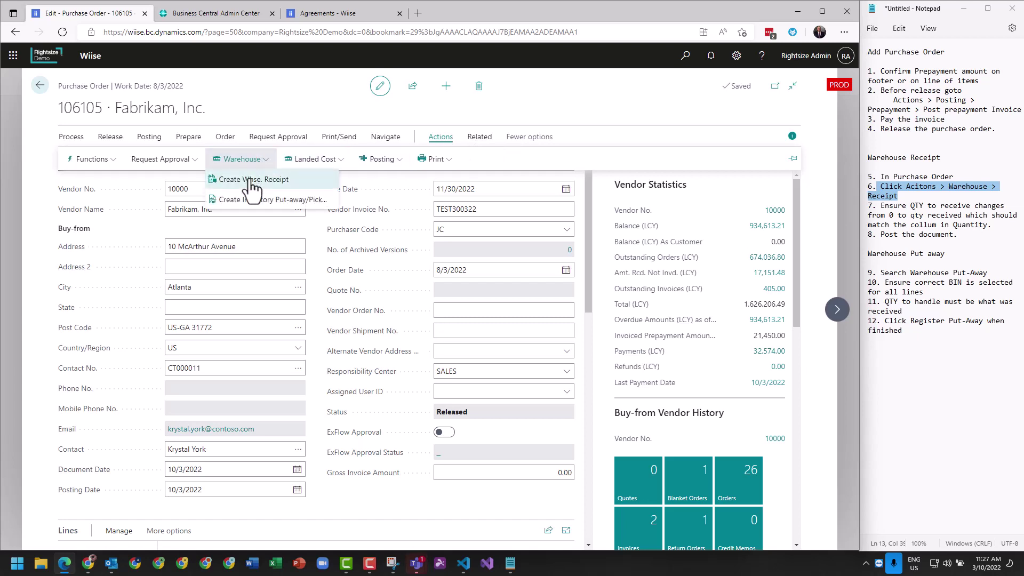
pyautogui.click(252, 181)
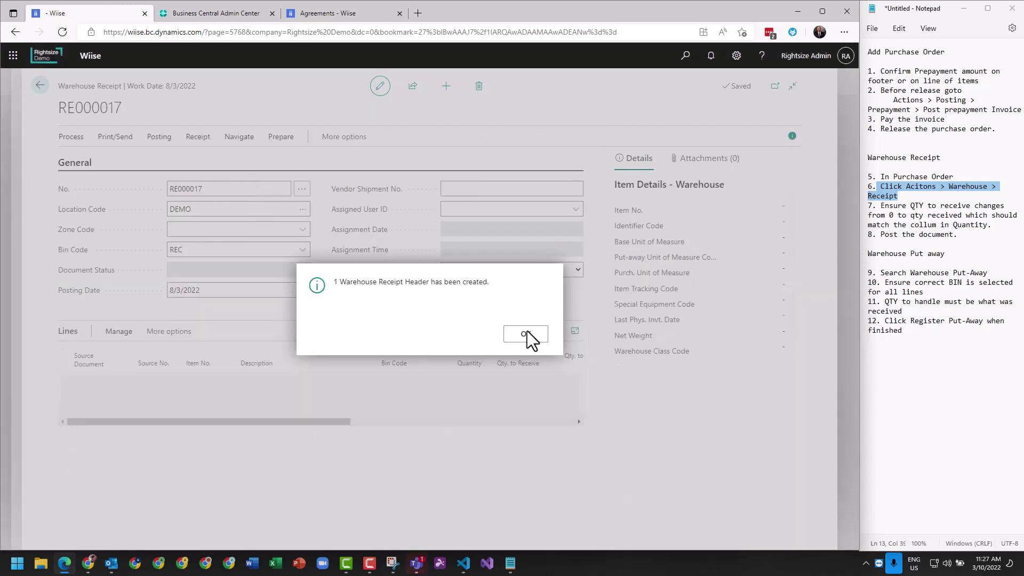
# - Change RE000017's line Qty. to Receive from 490 to 500
pyautogui.click(539, 335)
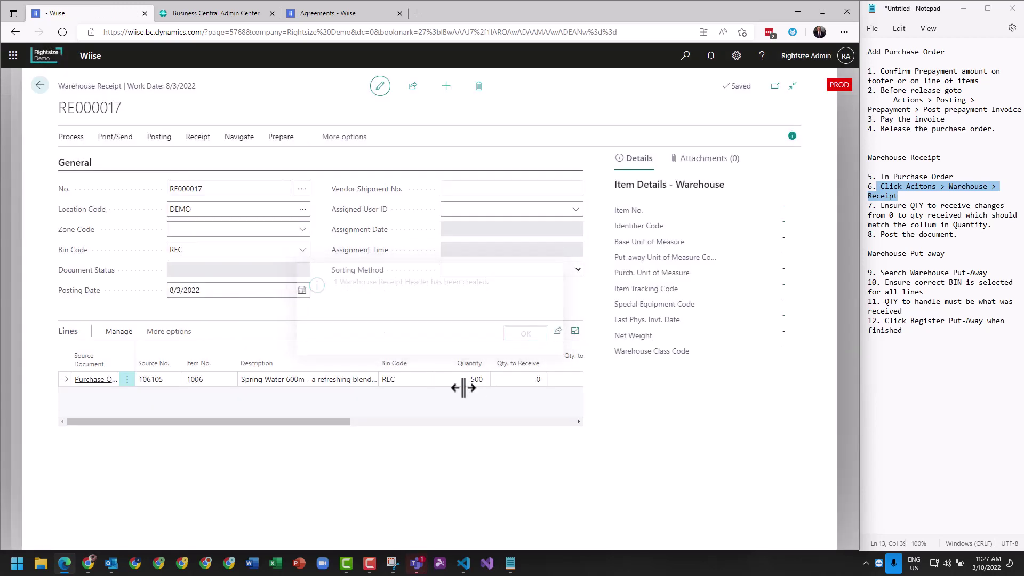
pyautogui.click(517, 380)
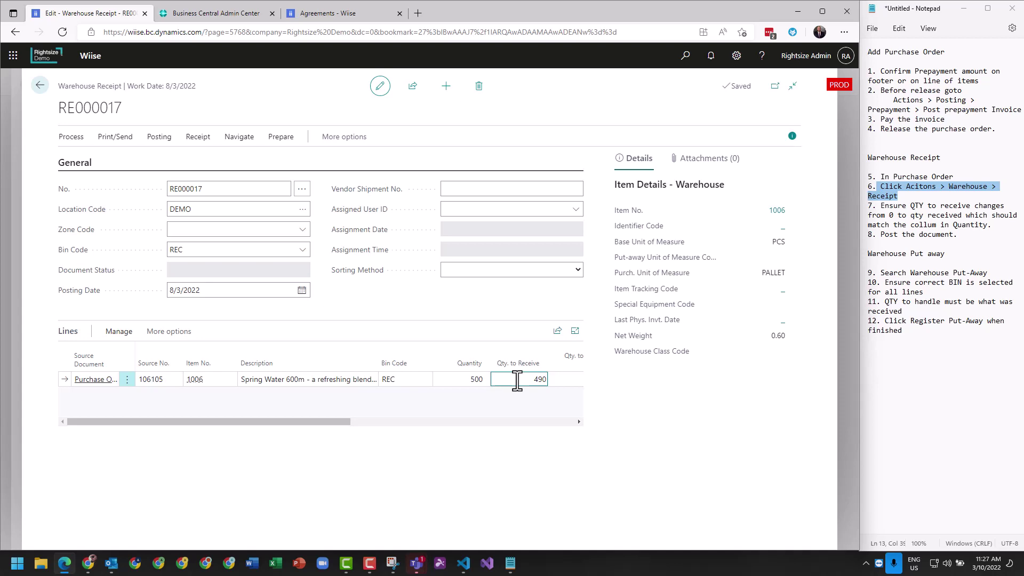
pyautogui.click(517, 380)
pyautogui.write('00')
pyautogui.click(153, 166)
pyautogui.click(162, 140)
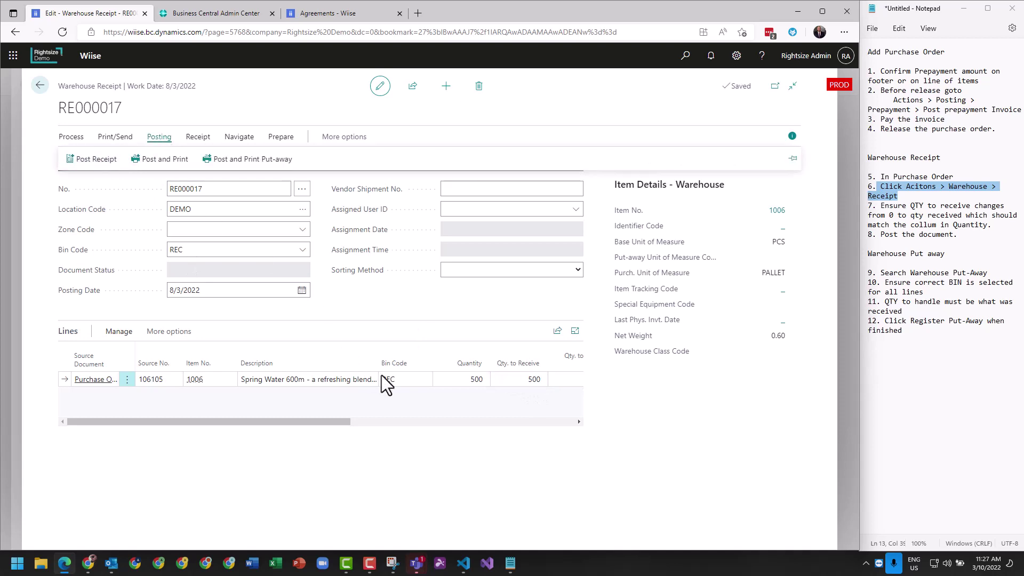
# - After the missing-number error, enter Vendor Shipment No. THISWAS A on RE000017
pyautogui.click(95, 160)
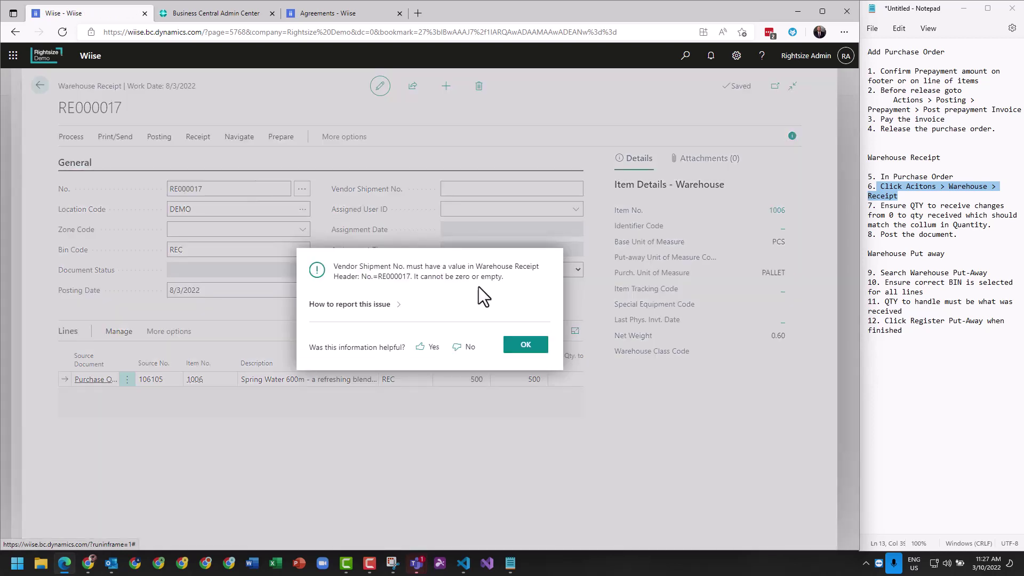
pyautogui.click(522, 346)
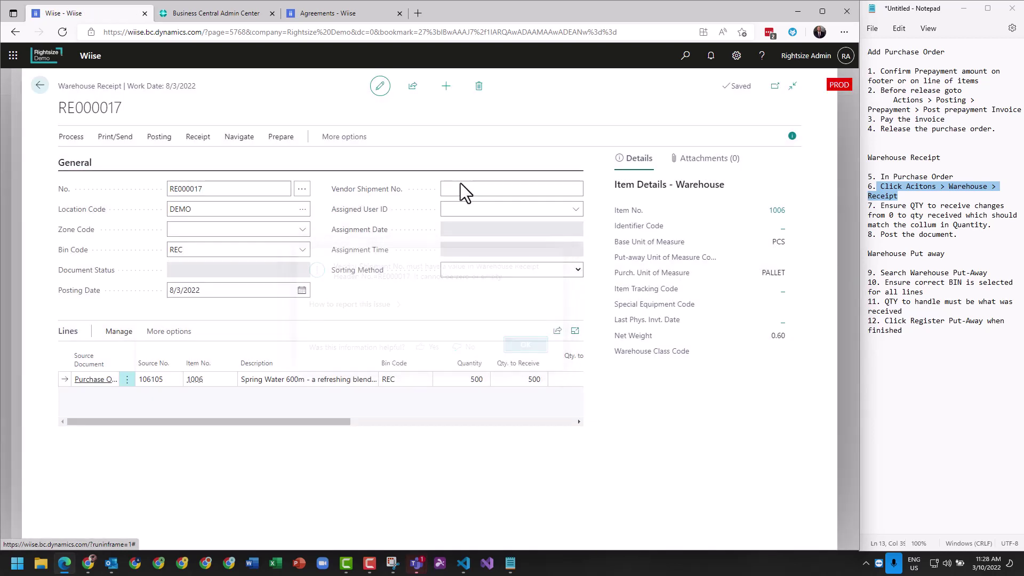
pyautogui.click(462, 190)
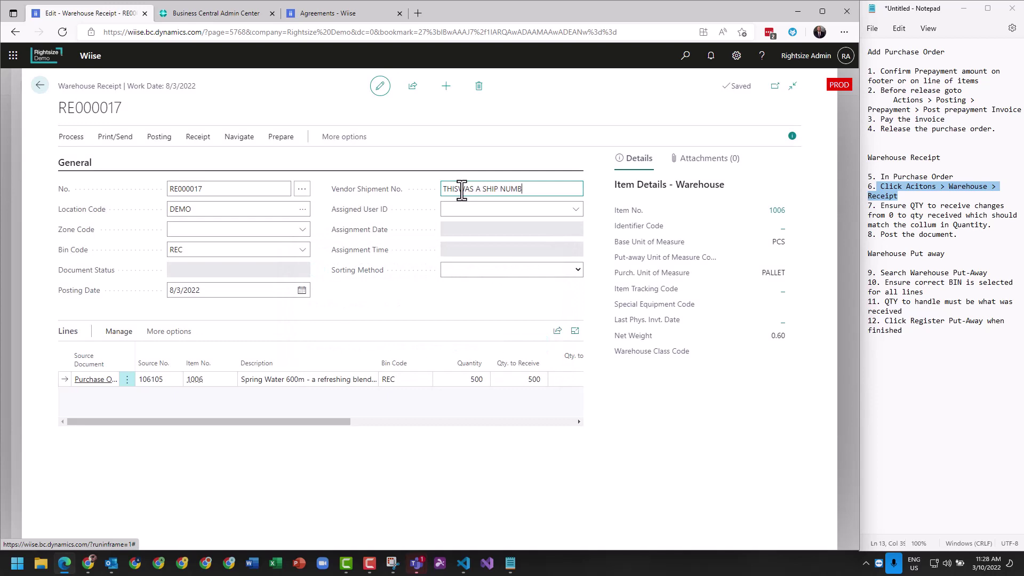
pyautogui.write('THISWAS A SHIP NUMBER')
pyautogui.click(484, 190)
pyautogui.hotkey('shift', 'End')
pyautogui.press('BackSpace')
# - Post the warehouse receipt, creating one put-away, and return to Purchase Orders
pyautogui.click(159, 137)
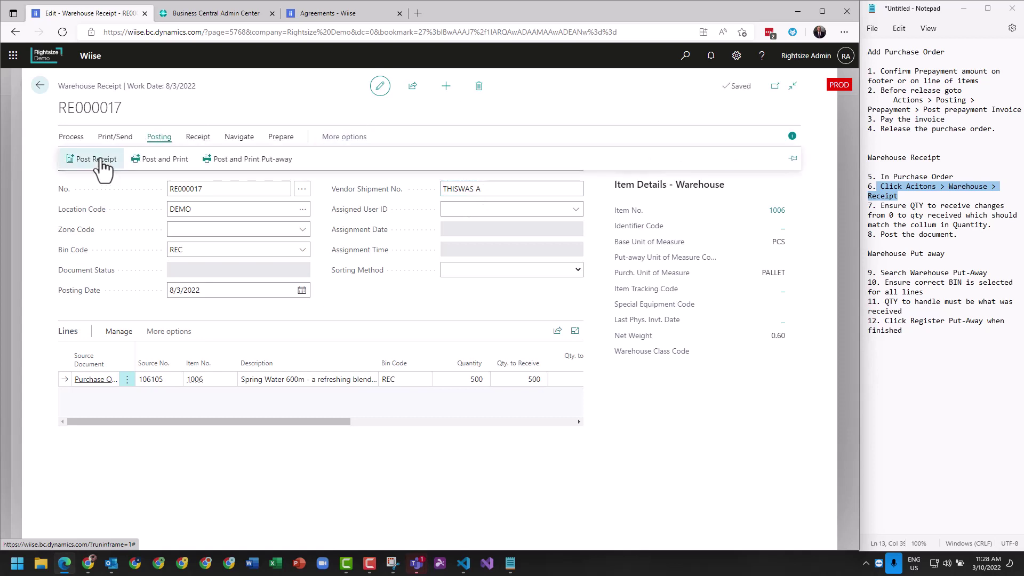
pyautogui.click(97, 159)
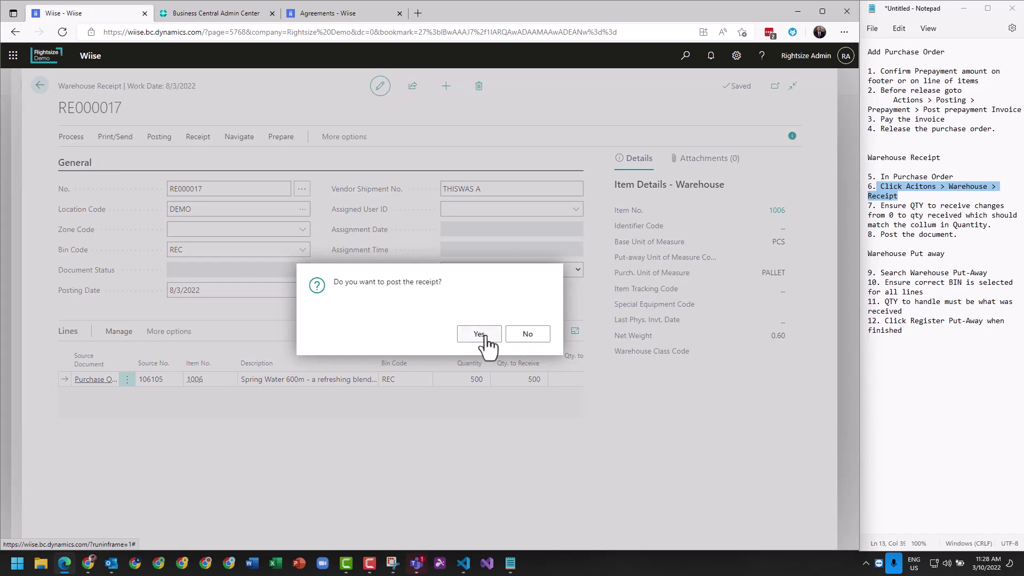
pyautogui.click(479, 334)
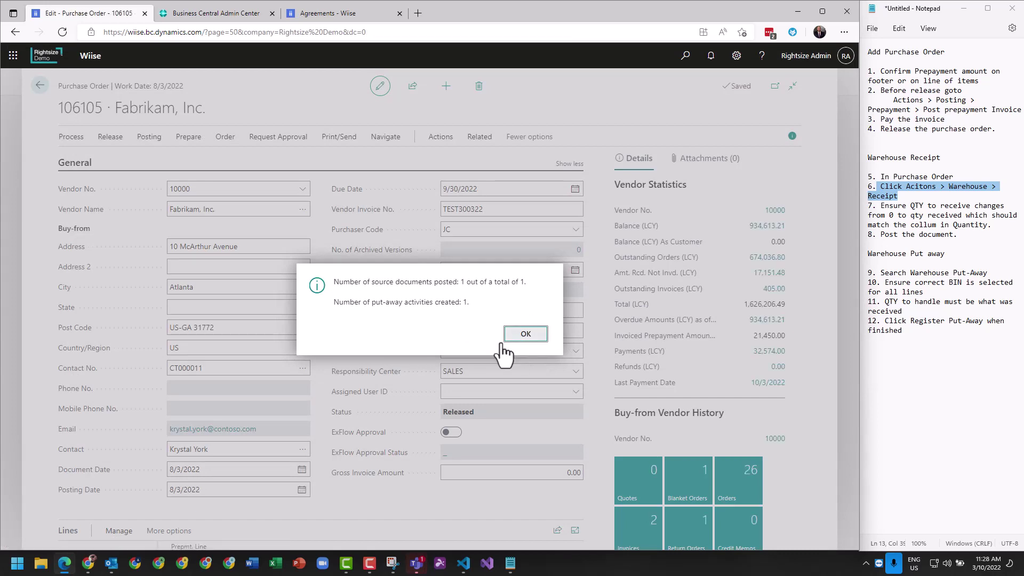
pyautogui.click(520, 336)
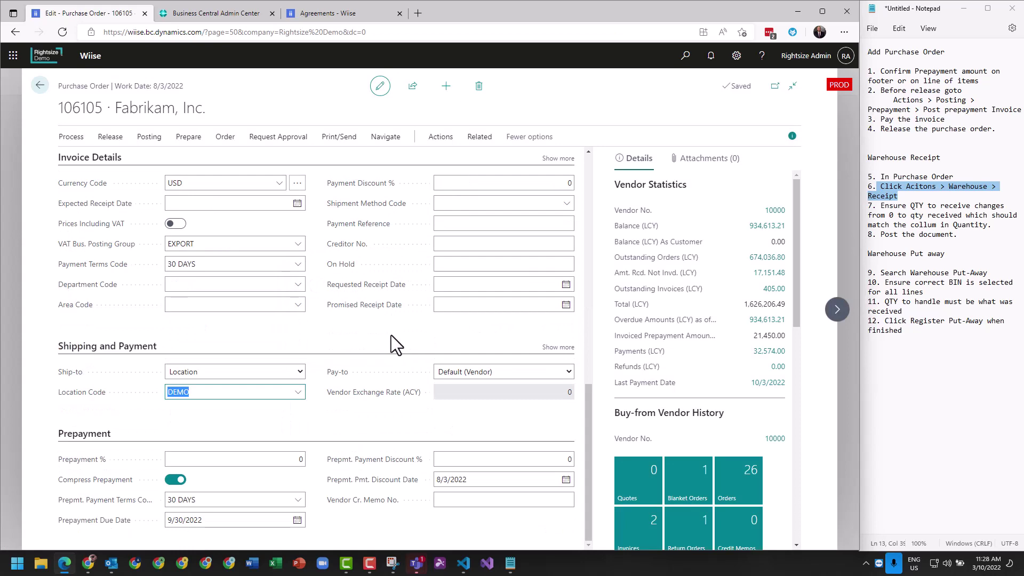
pyautogui.scroll(10, 379, 331)
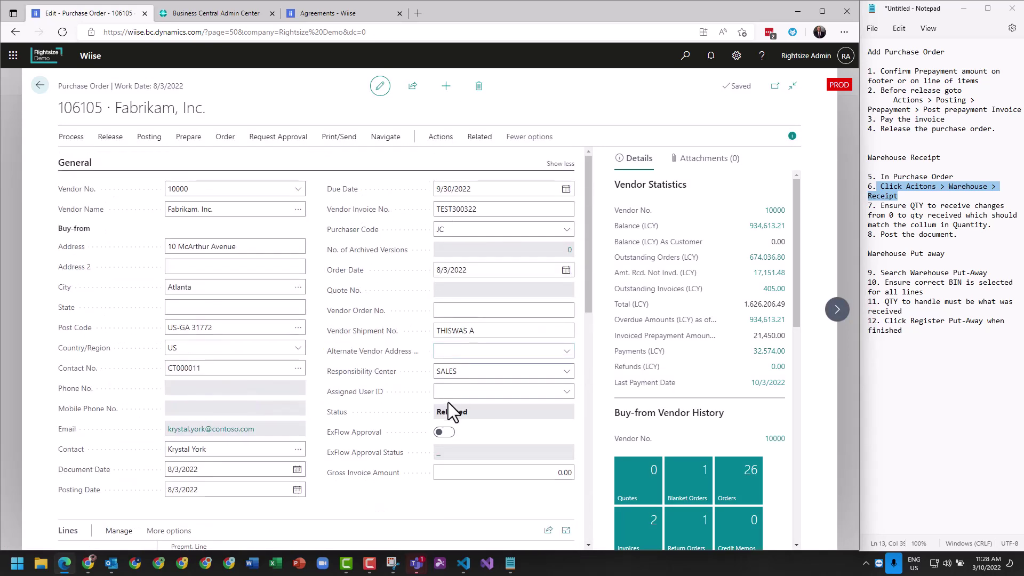
pyautogui.click(37, 82)
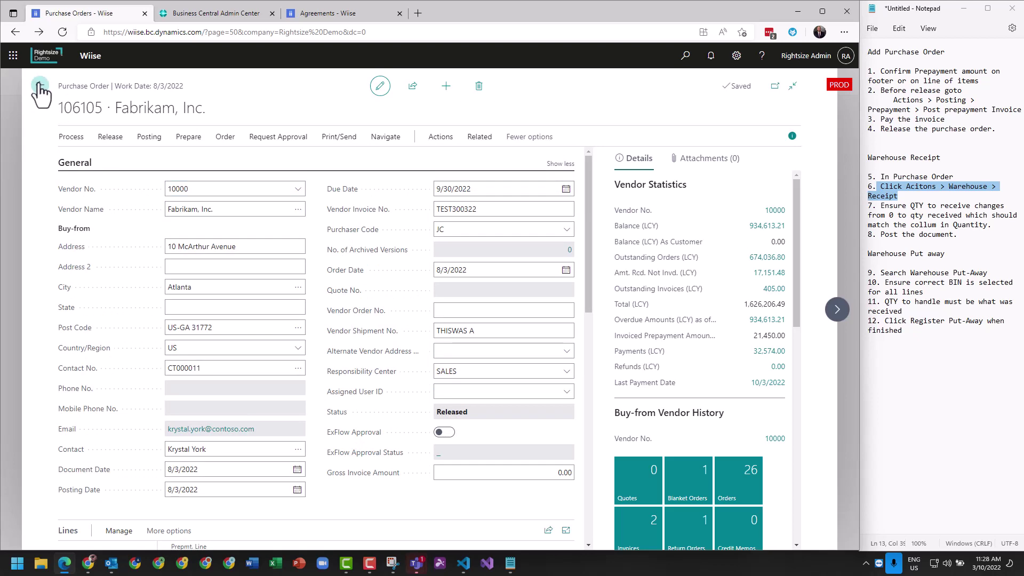
pyautogui.click(198, 85)
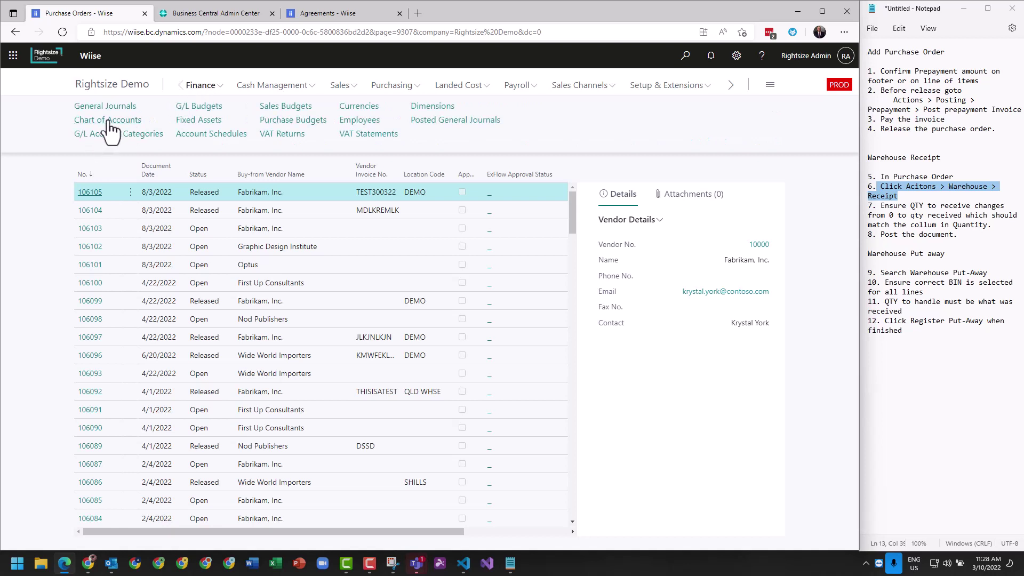
# - Search the chart of accounts for 2181 (21,450.00), then reopen the Purchase Orders list
pyautogui.click(109, 121)
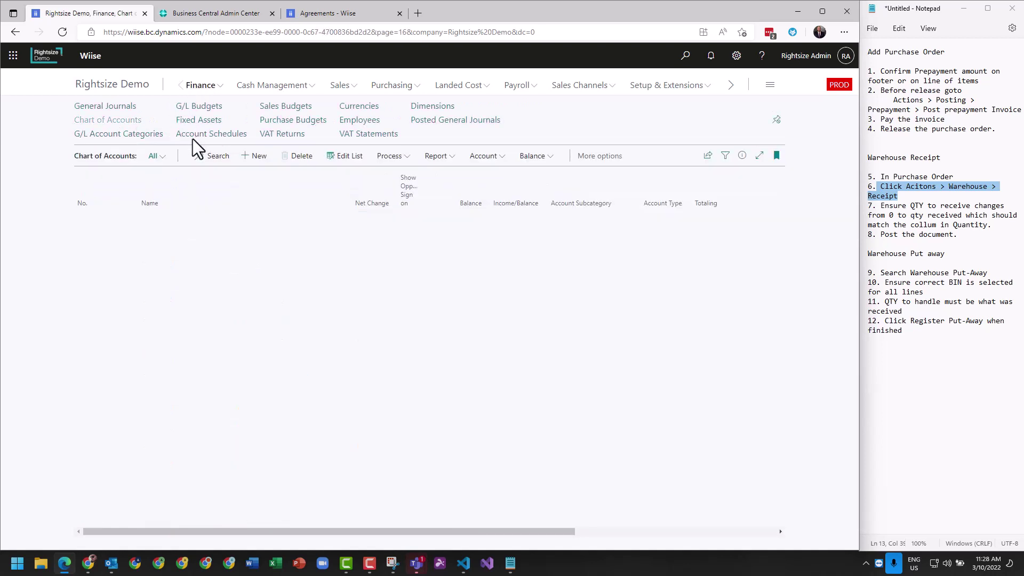
pyautogui.click(203, 156)
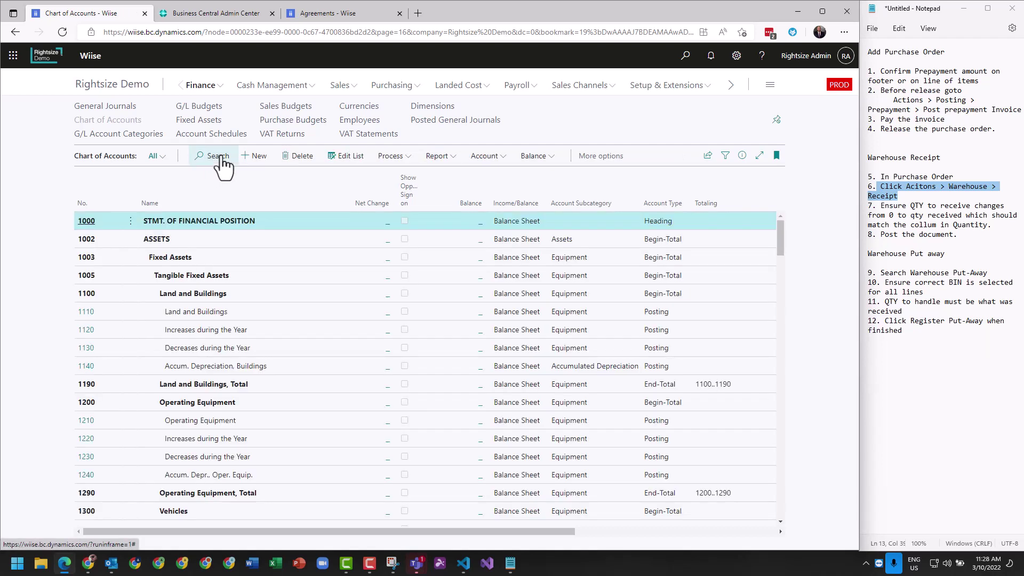
pyautogui.click(218, 160)
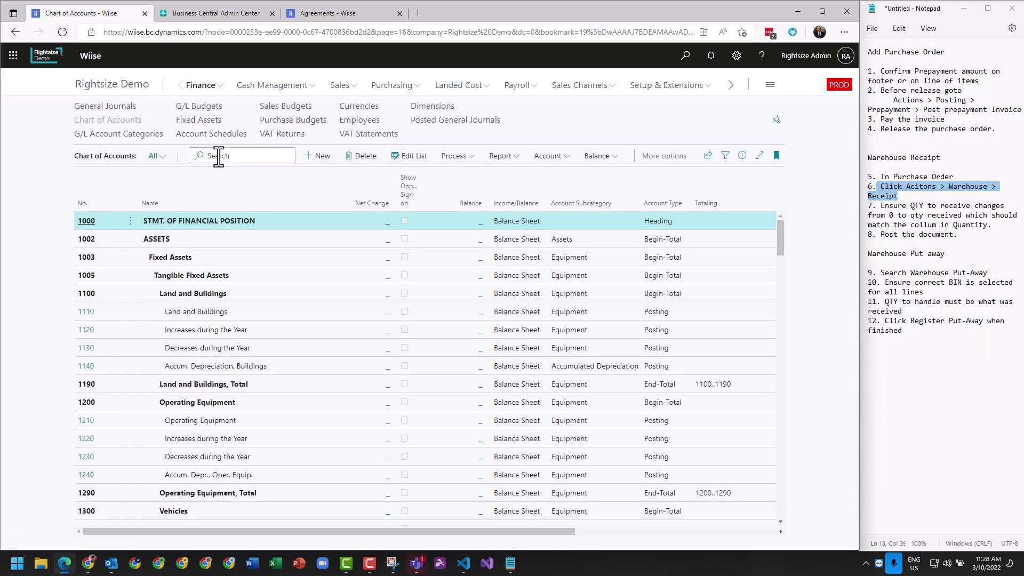
pyautogui.write('2181')
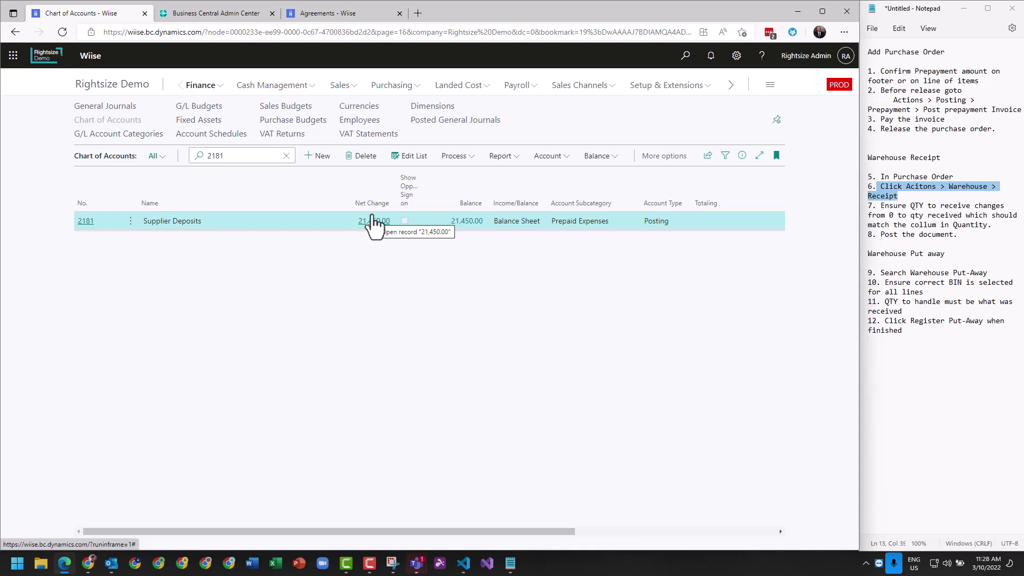
pyautogui.click(385, 88)
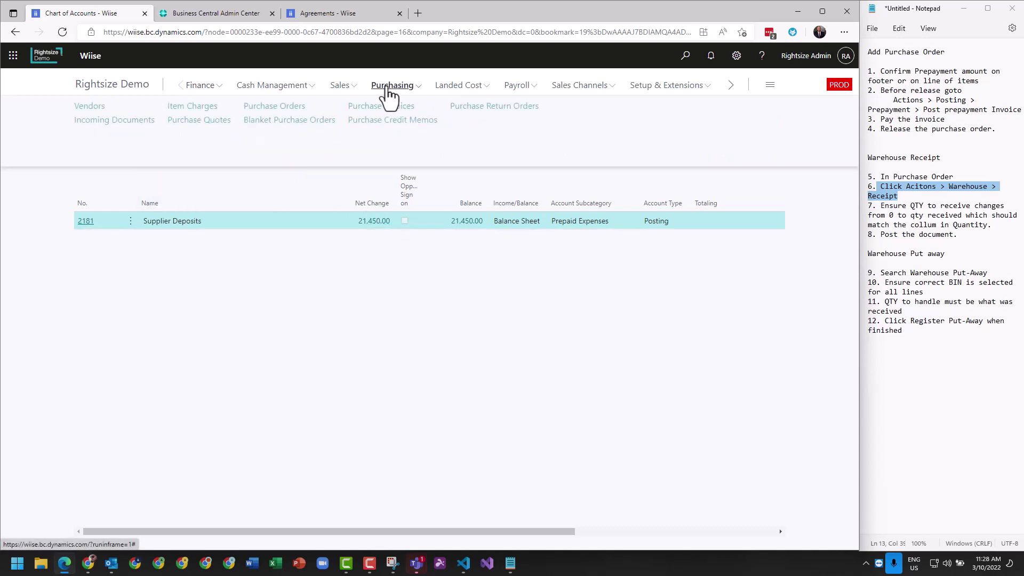
pyautogui.click(273, 109)
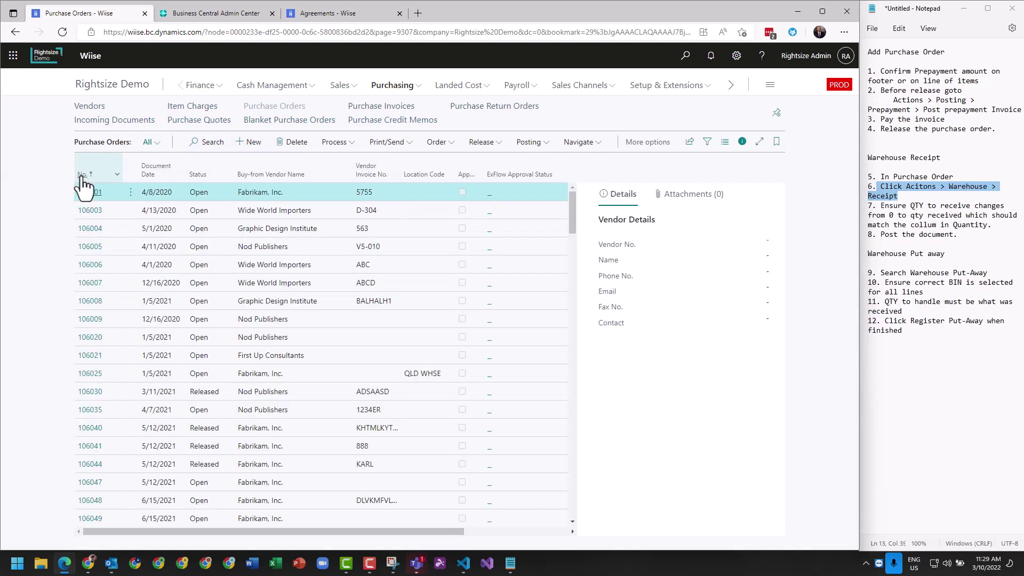
# - Post order 106105 as Receive and Invoice; it fails because invoice TEST300322 already exists
pyautogui.click(83, 176)
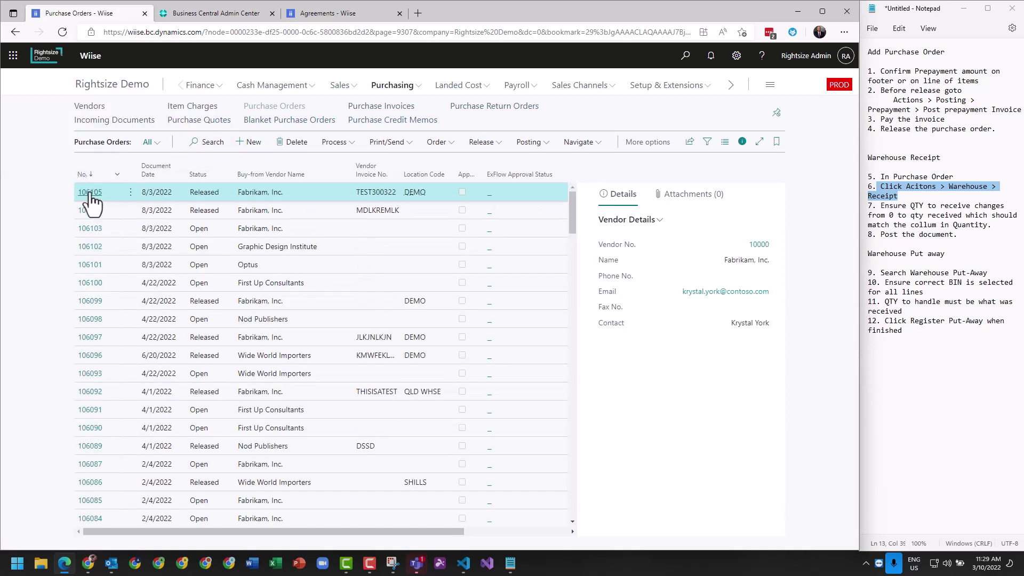
pyautogui.click(90, 193)
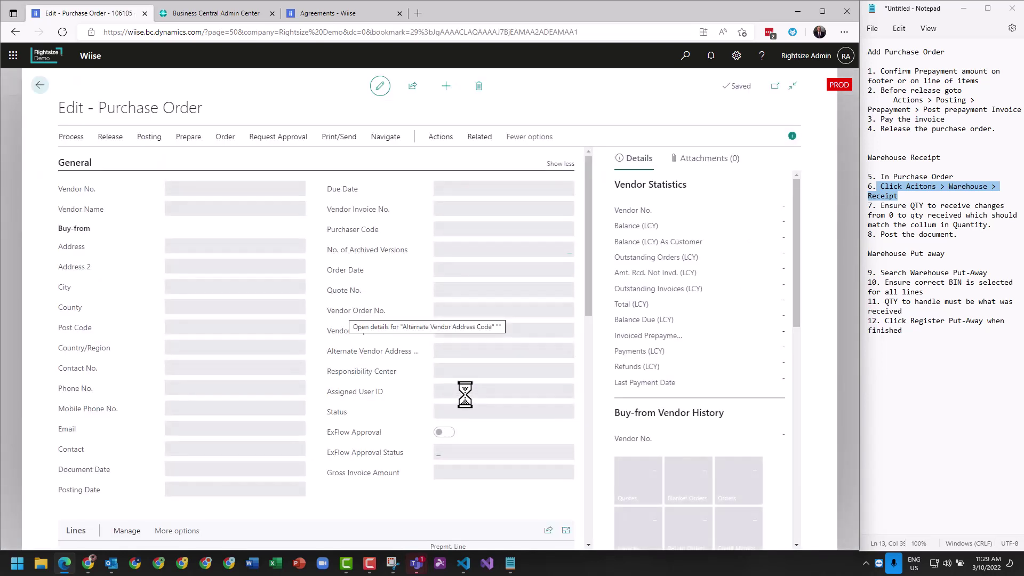
pyautogui.scroll(-3, 469, 386)
pyautogui.scroll(-1, 469, 386)
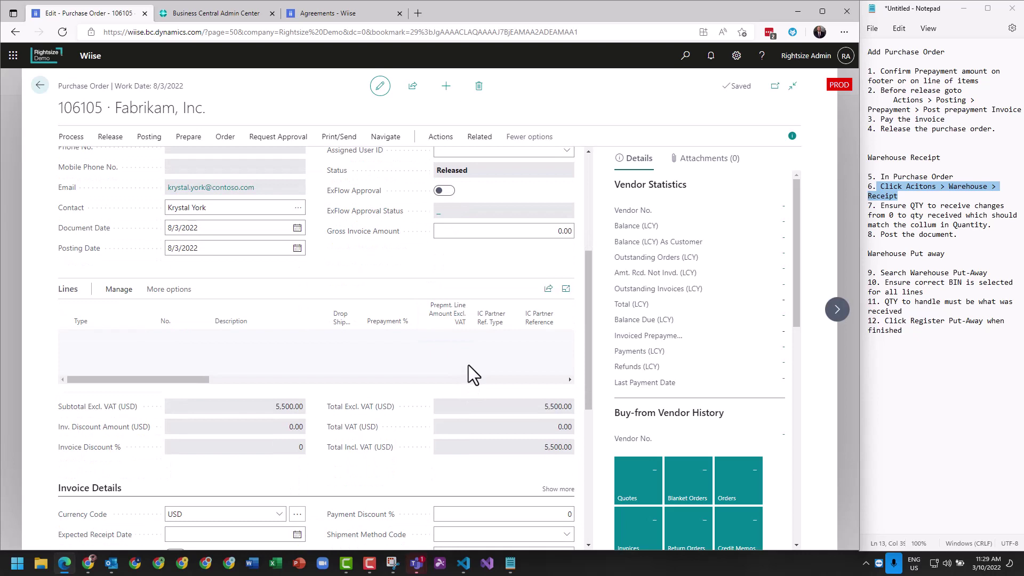
pyautogui.click(148, 137)
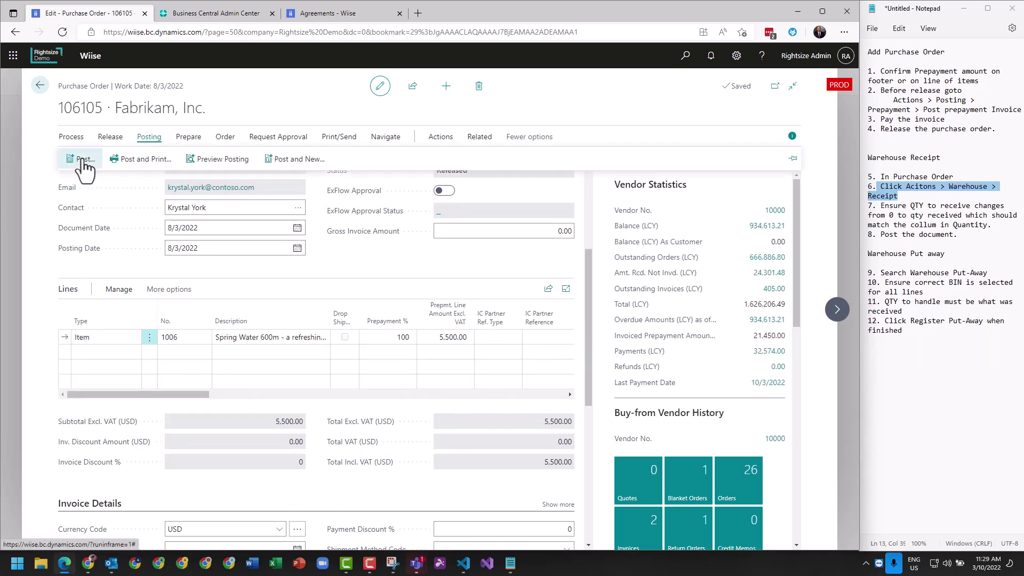
pyautogui.click(83, 160)
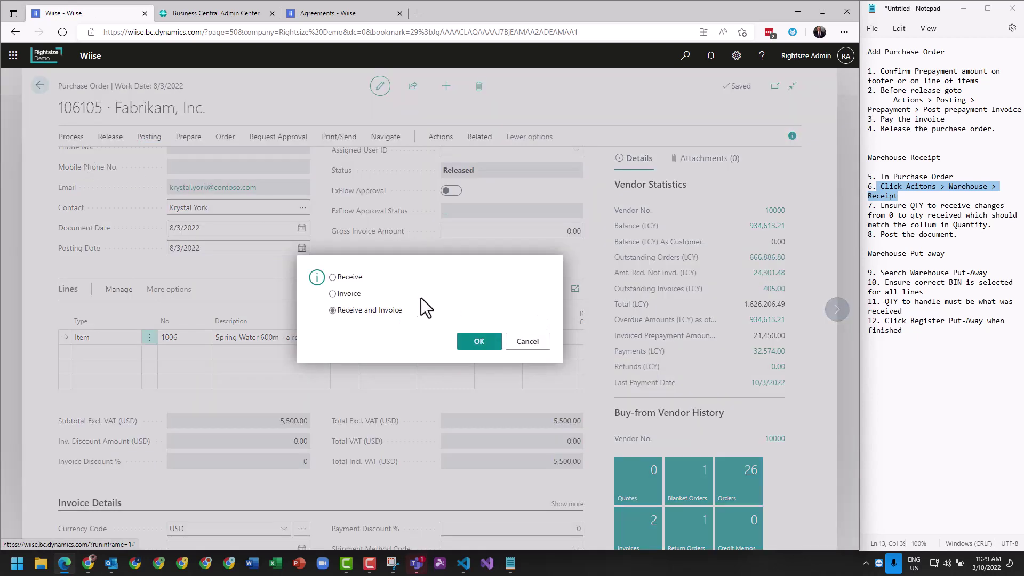
pyautogui.click(482, 342)
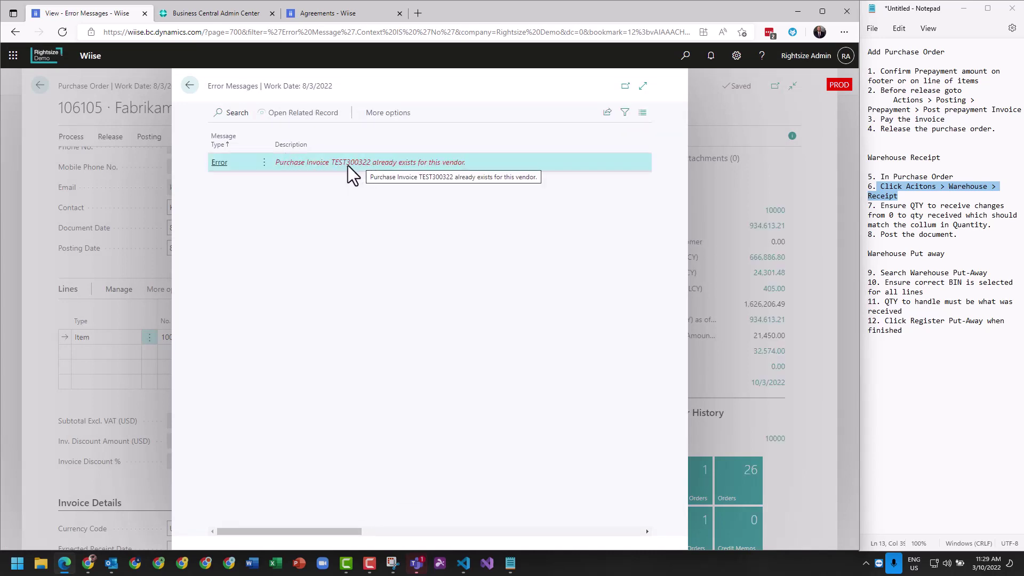
pyautogui.click(190, 86)
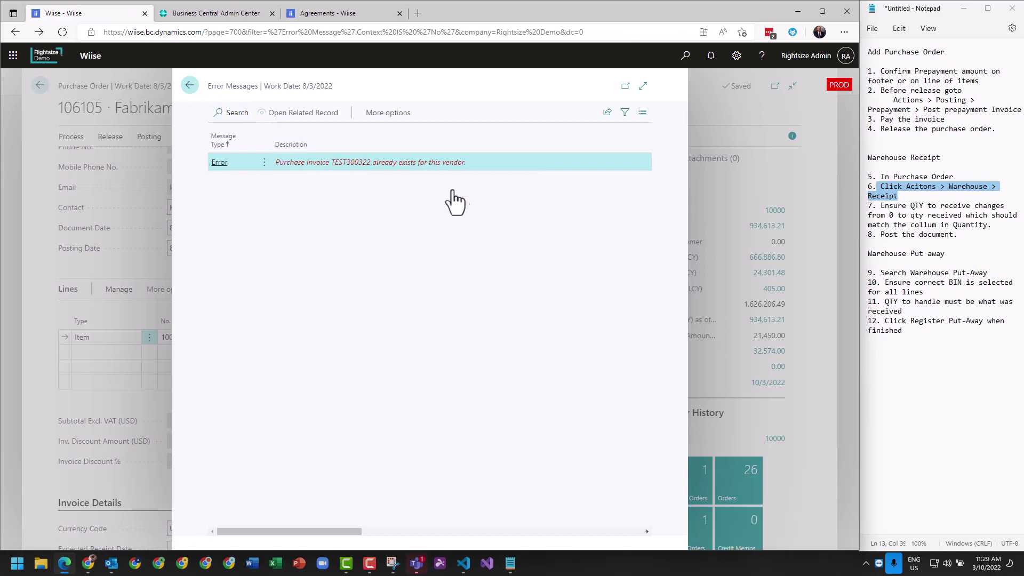
# - Change the Vendor Invoice No. to TEST300322B by appending B
pyautogui.scroll(5, 538, 260)
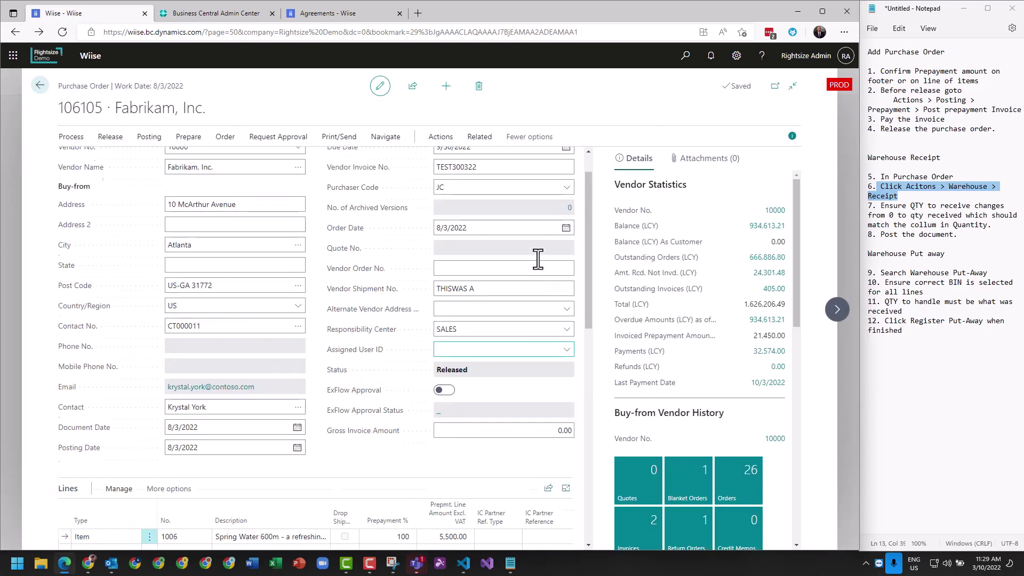
pyautogui.click(492, 209)
pyautogui.click(491, 209)
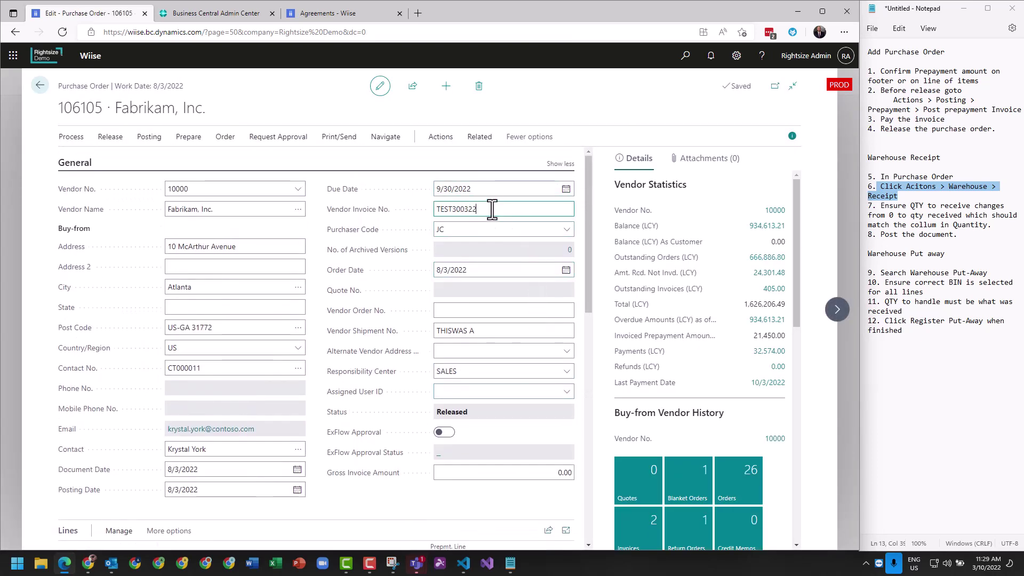
pyautogui.write('b')
# - Post order 106105 as received and invoiced, and open posted invoice 108486
pyautogui.click(153, 139)
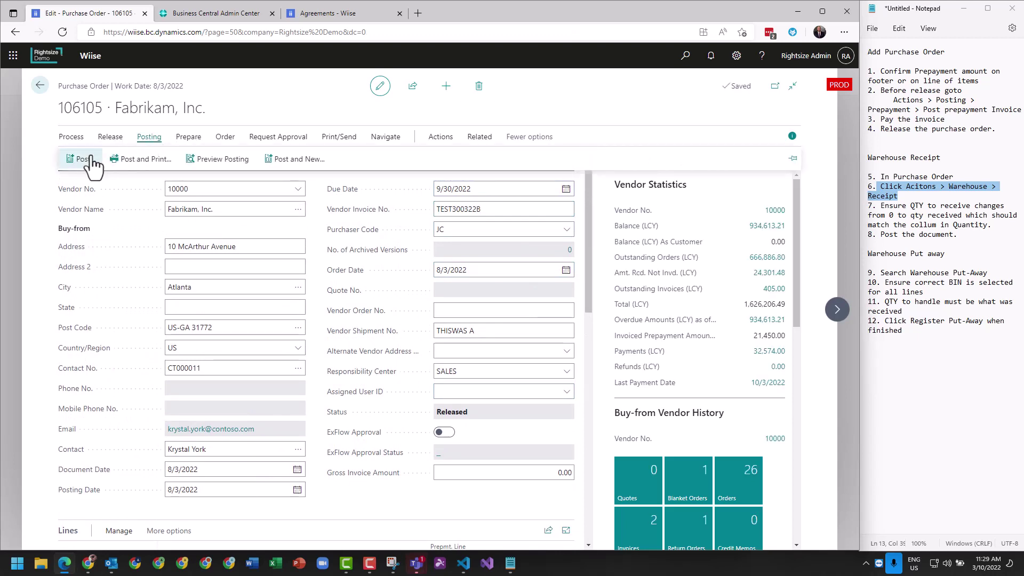
pyautogui.click(85, 158)
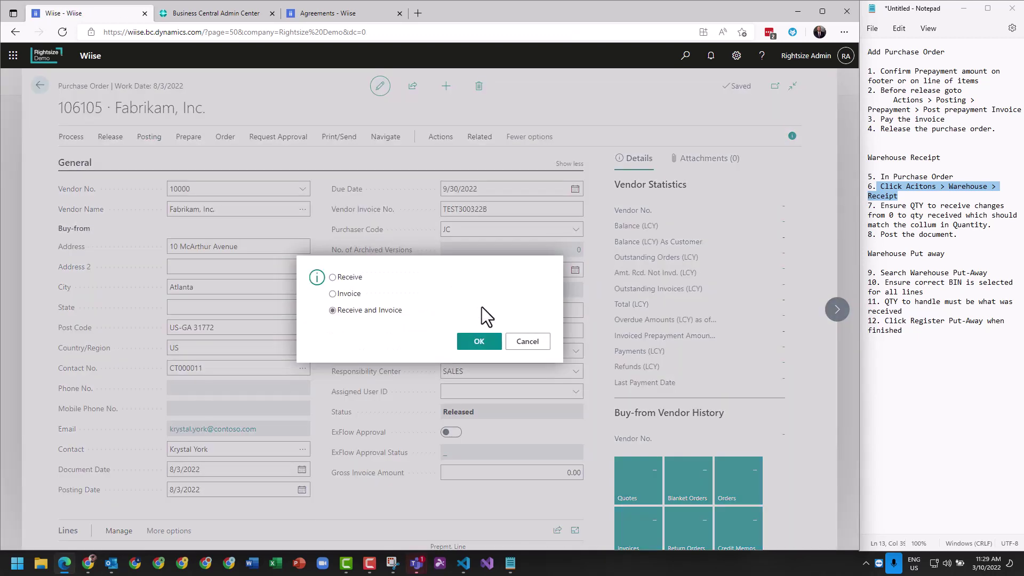
pyautogui.click(483, 341)
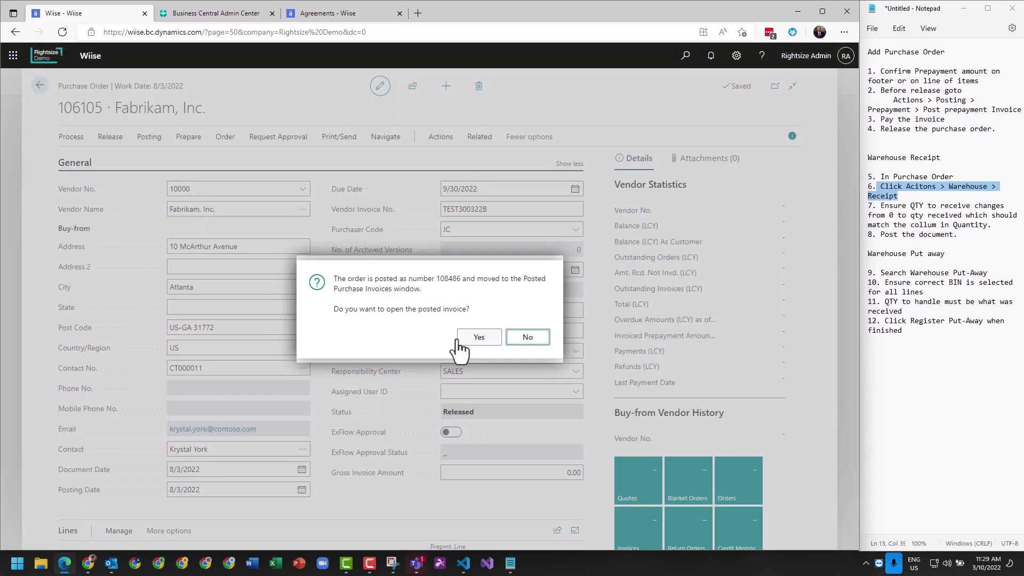
pyautogui.click(490, 342)
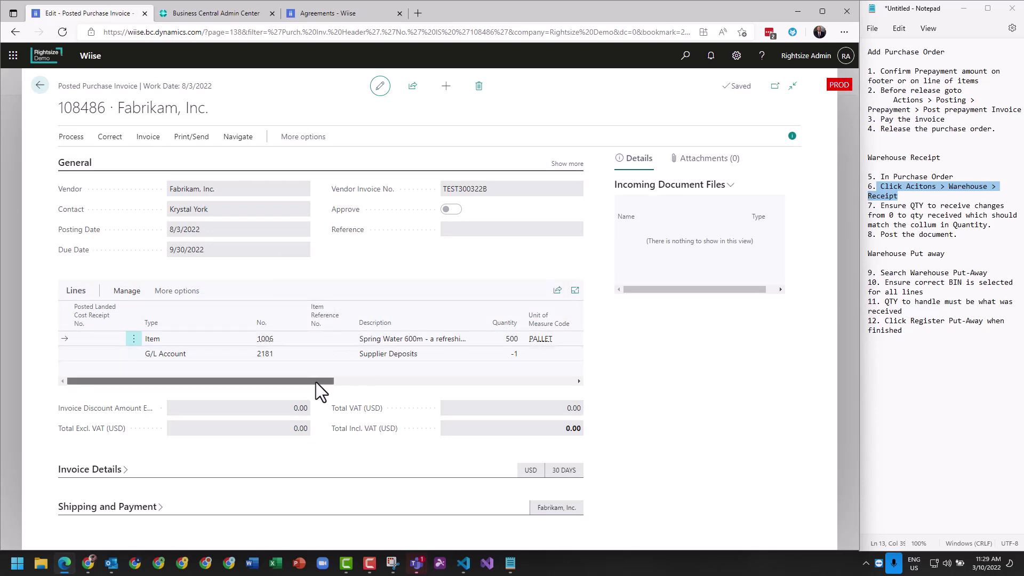
# - Review invoice 108486's -5,500.00 Supplier Deposits line, then return to the Purchase Orders list
pyautogui.moveTo(316, 382); pyautogui.dragTo(485, 389)
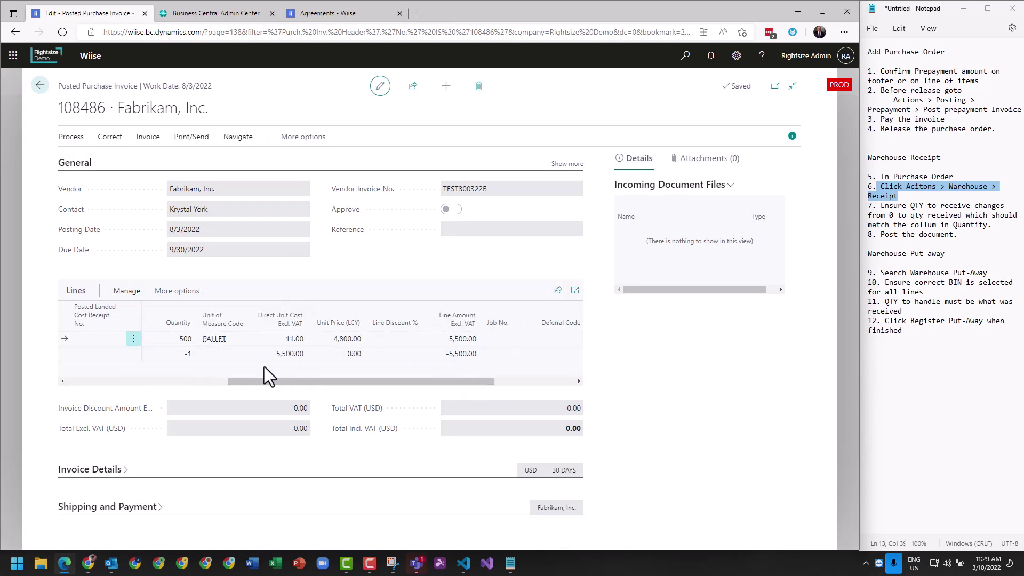
pyautogui.moveTo(275, 381); pyautogui.dragTo(14, 388)
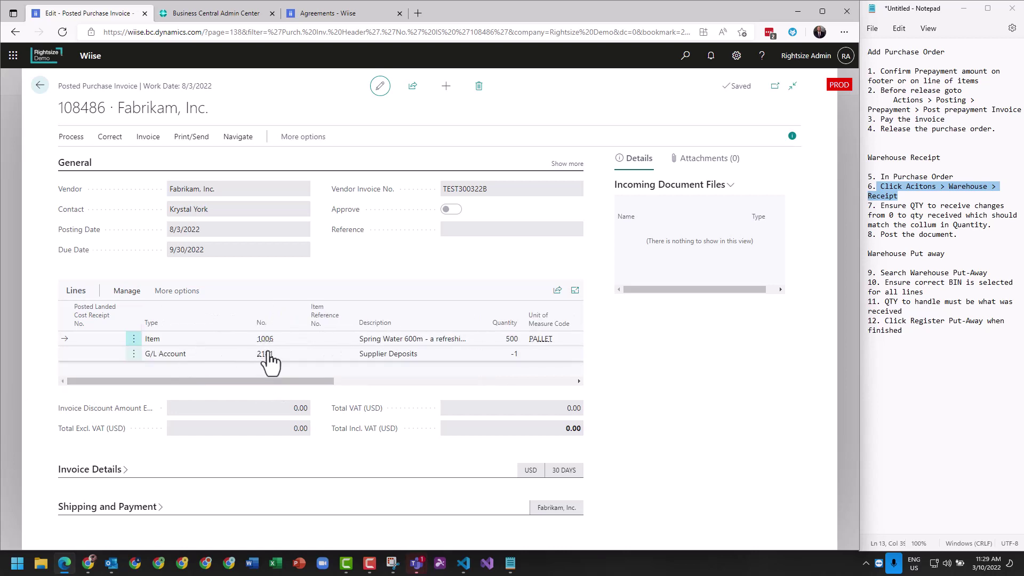
pyautogui.moveTo(290, 382); pyautogui.dragTo(446, 385)
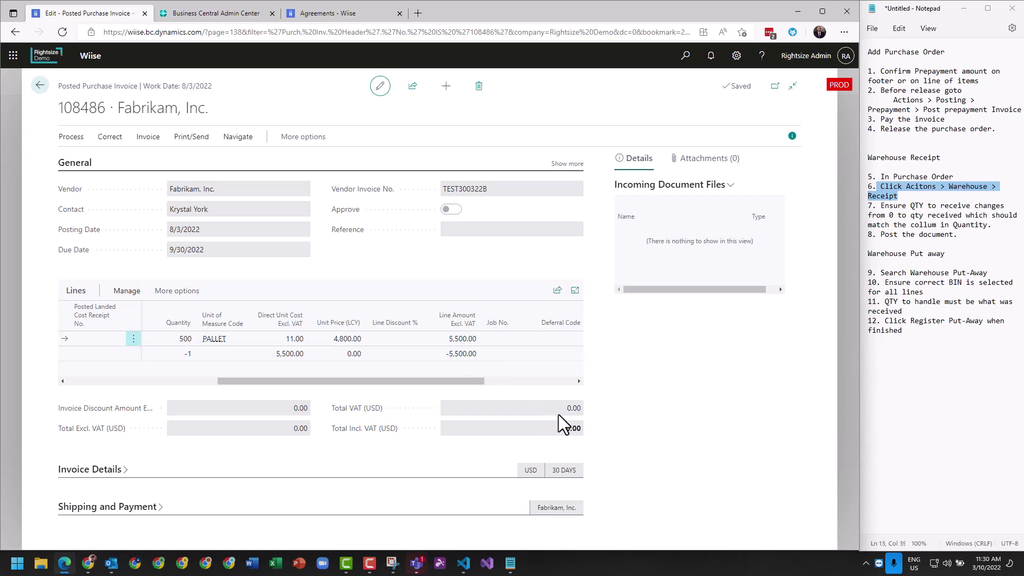
pyautogui.click(39, 85)
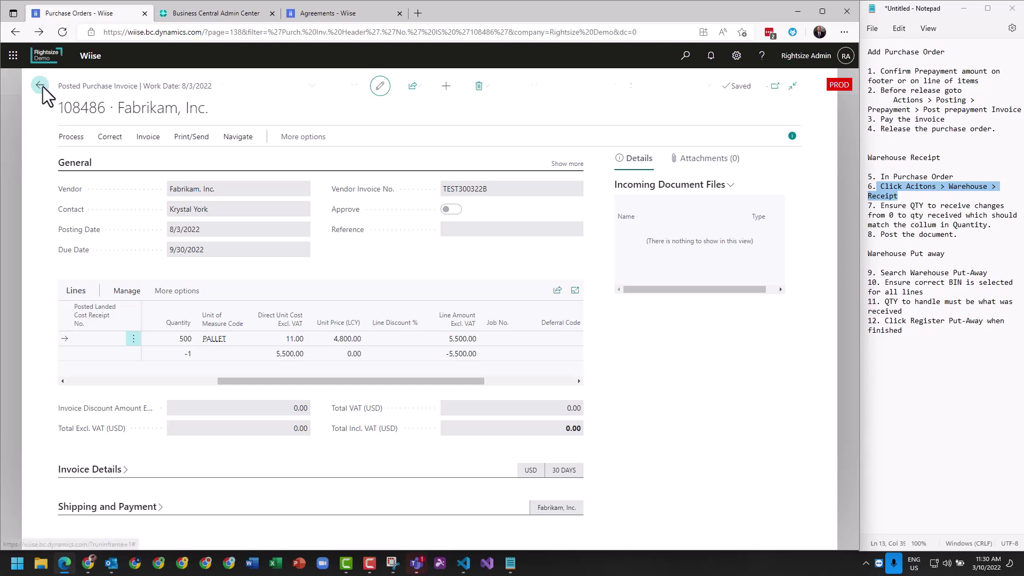
# - Check account 2181 Supplier Deposits shows 14,300.00 in the chart of accounts, then return home
pyautogui.click(201, 87)
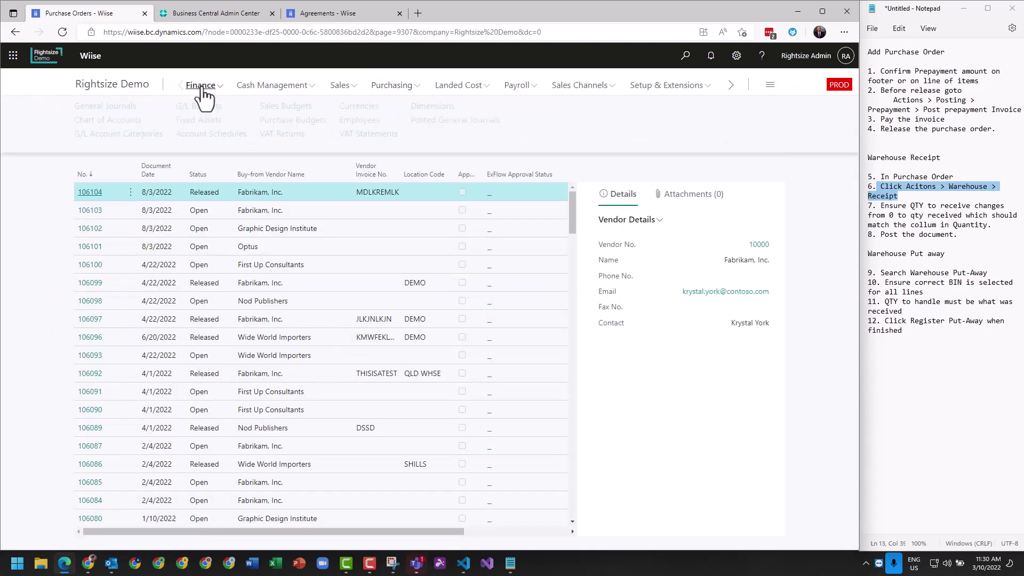
pyautogui.click(106, 126)
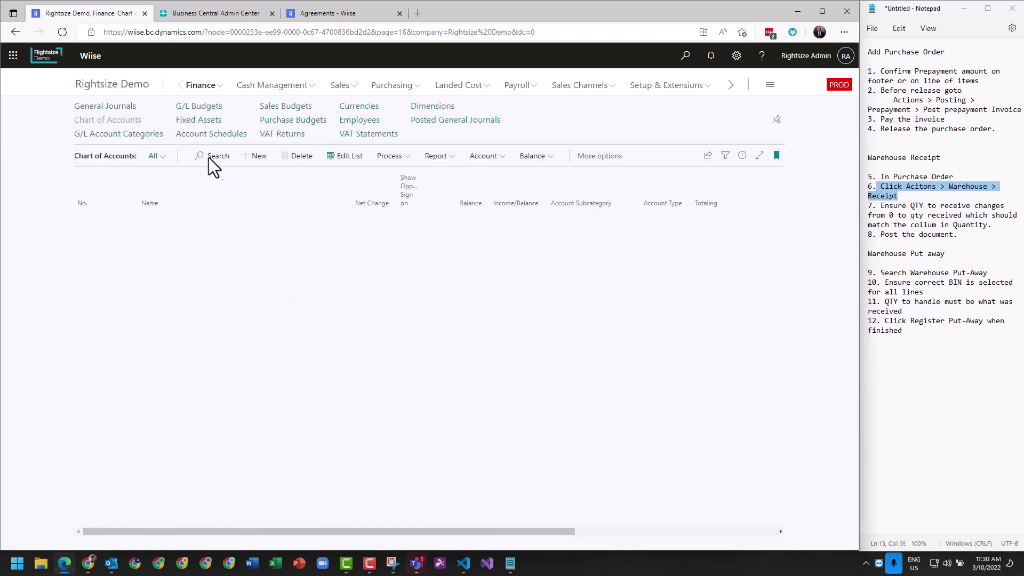
pyautogui.click(203, 156)
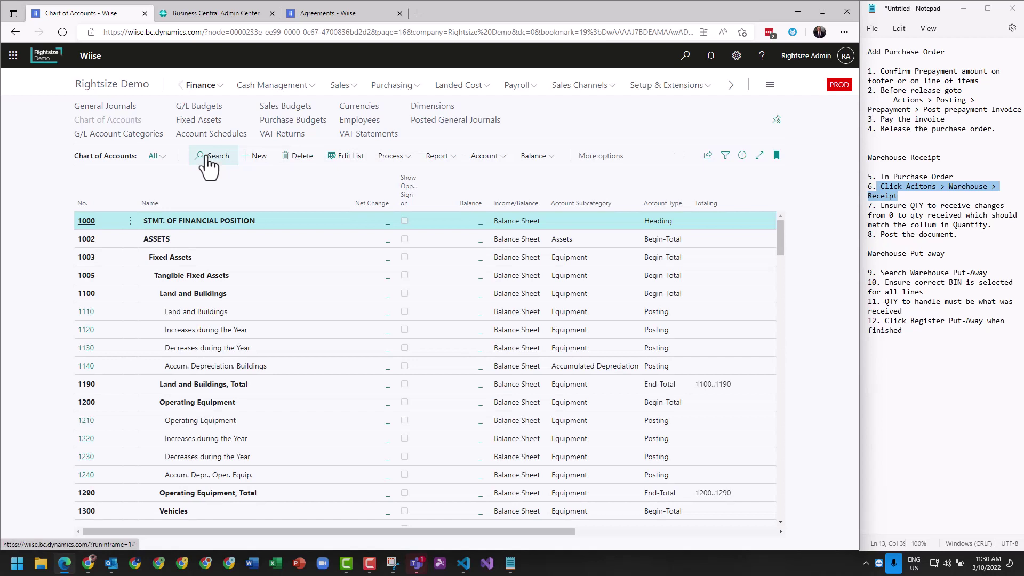
pyautogui.click(206, 156)
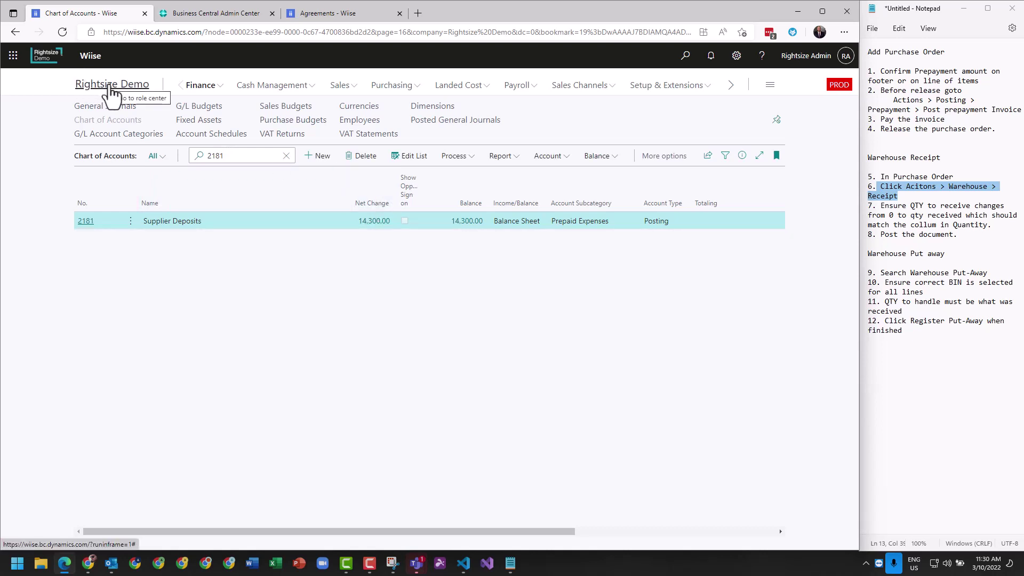
pyautogui.click(112, 93)
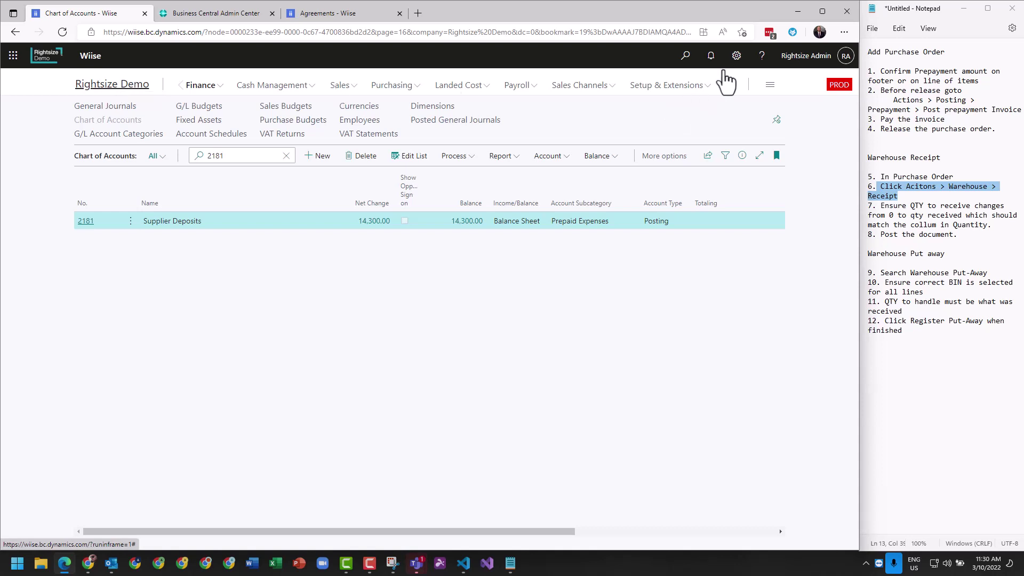
pyautogui.click(903, 273)
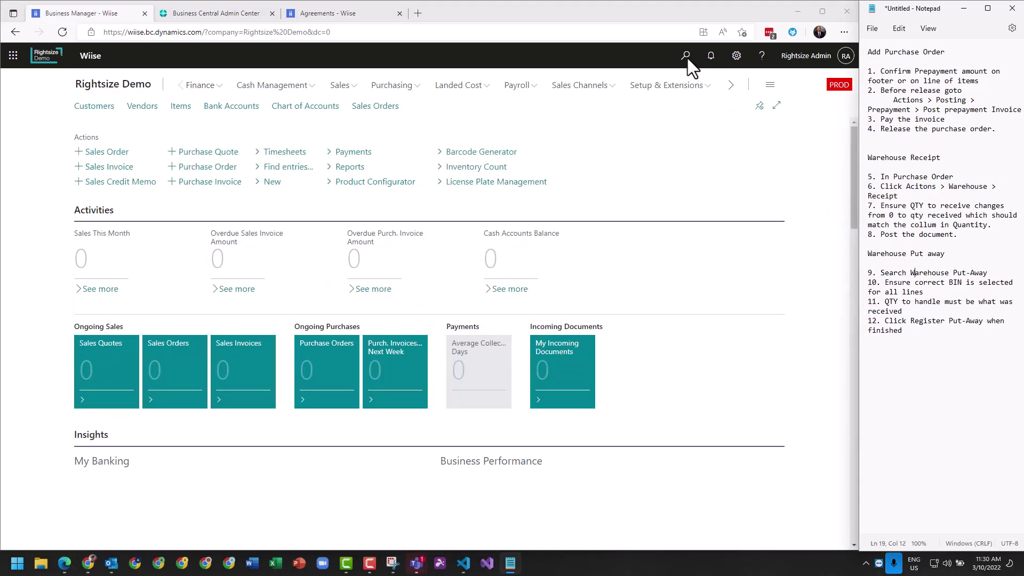
# - Find Warehouse Put-aways via Tell Me and open put-away PU000004 for location DEMO
pyautogui.click(686, 58)
pyautogui.click(687, 58)
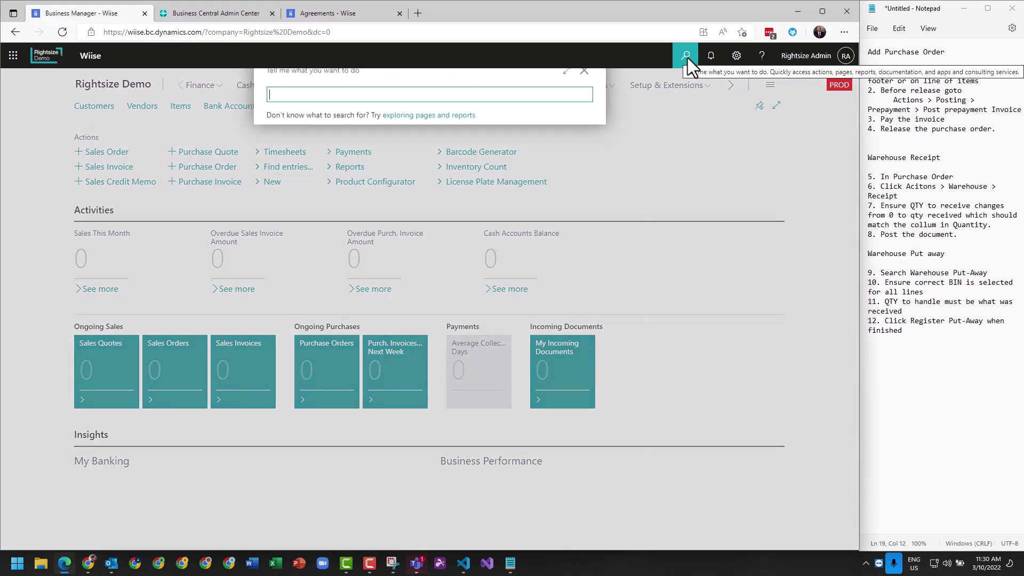
pyautogui.write('warehouse put-awa')
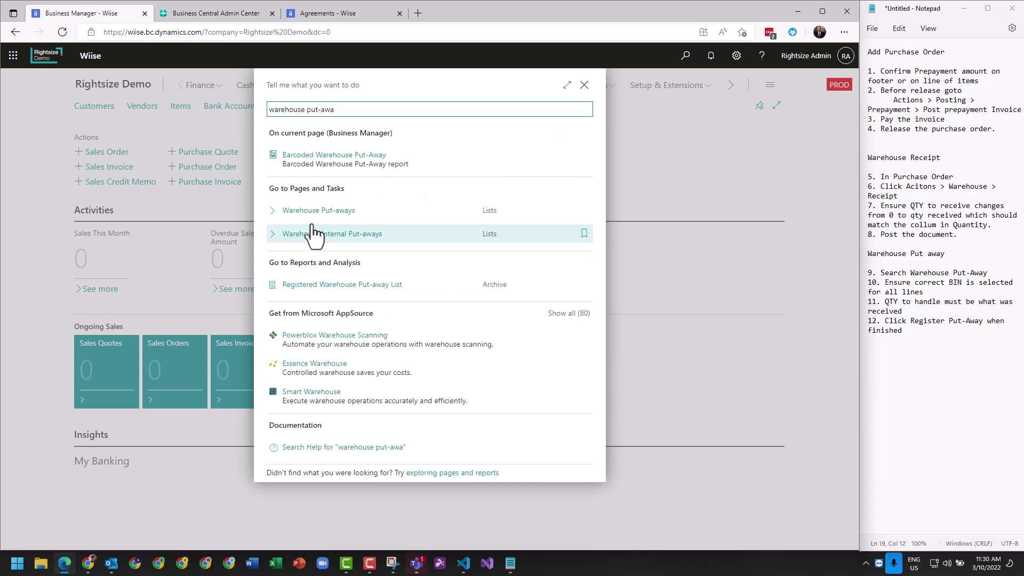
pyautogui.click(314, 210)
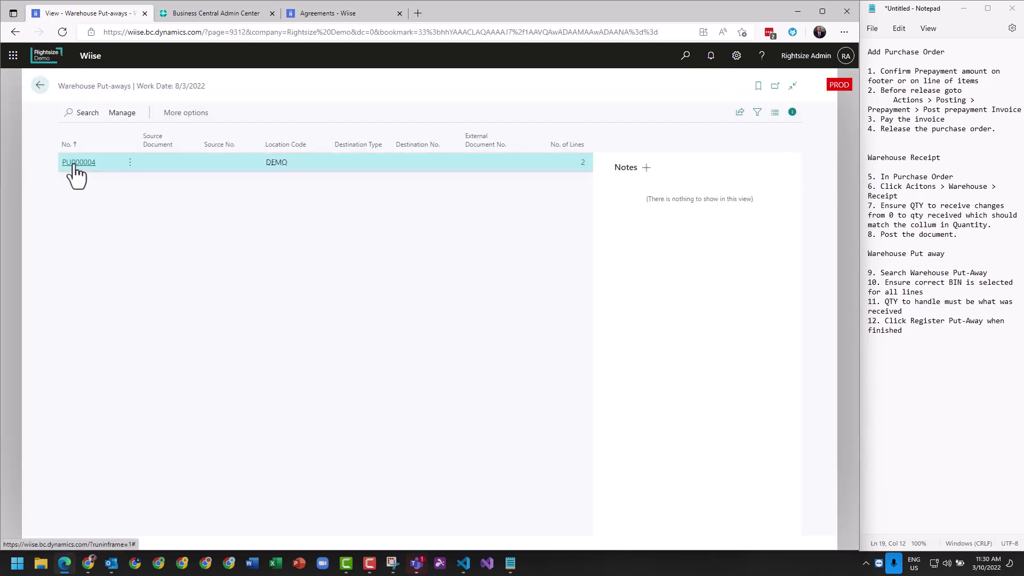
pyautogui.click(75, 163)
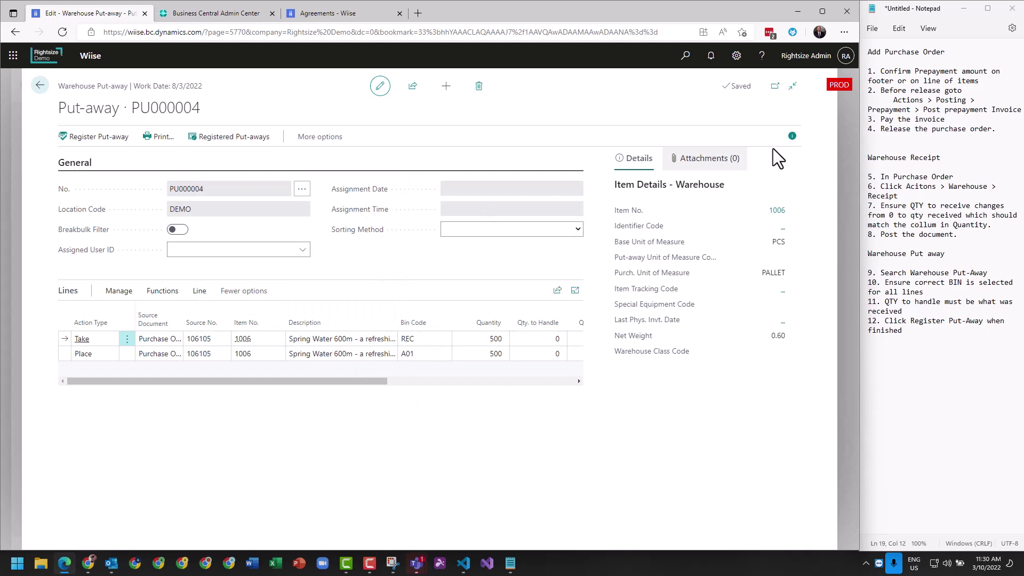
# - Set the Take line's quantity to handle to 500
pyautogui.click(794, 137)
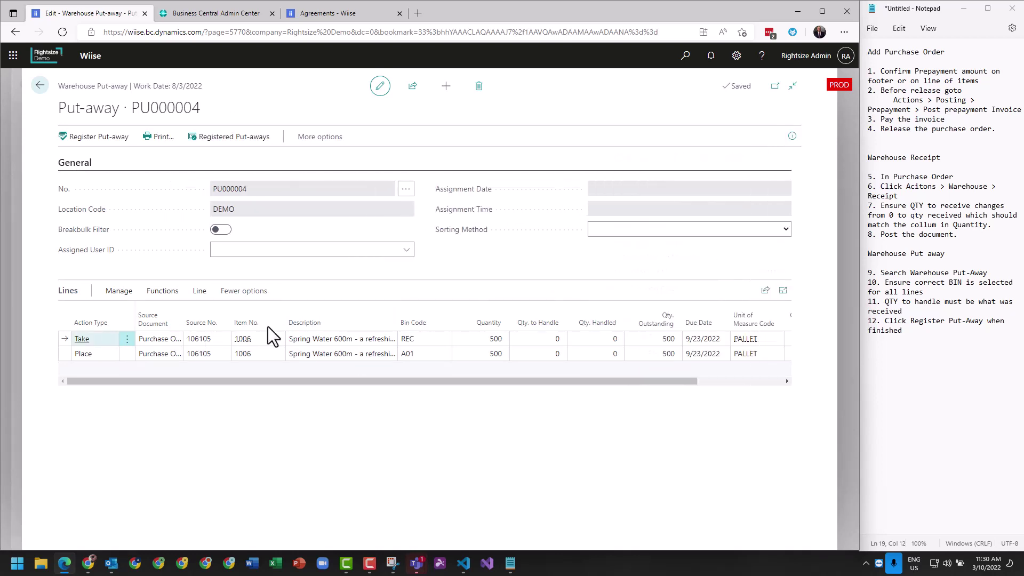
pyautogui.click(491, 339)
pyautogui.click(543, 339)
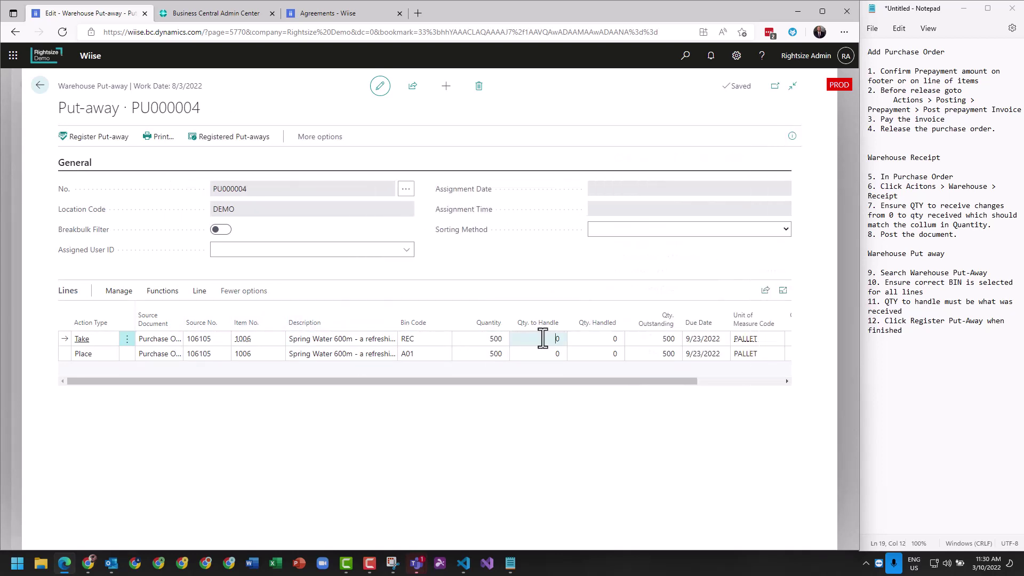
pyautogui.write('500')
pyautogui.hotkey('shift', 'Tab')
# - Set the Place line's bin code to A02 with quantity to handle 500
pyautogui.click(464, 355)
pyautogui.click(447, 357)
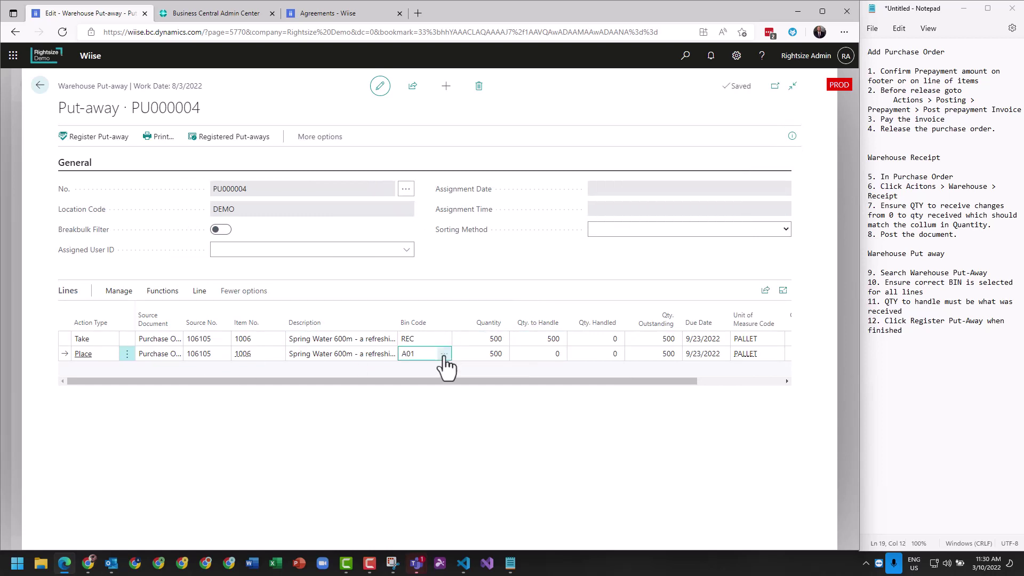
pyautogui.click(444, 355)
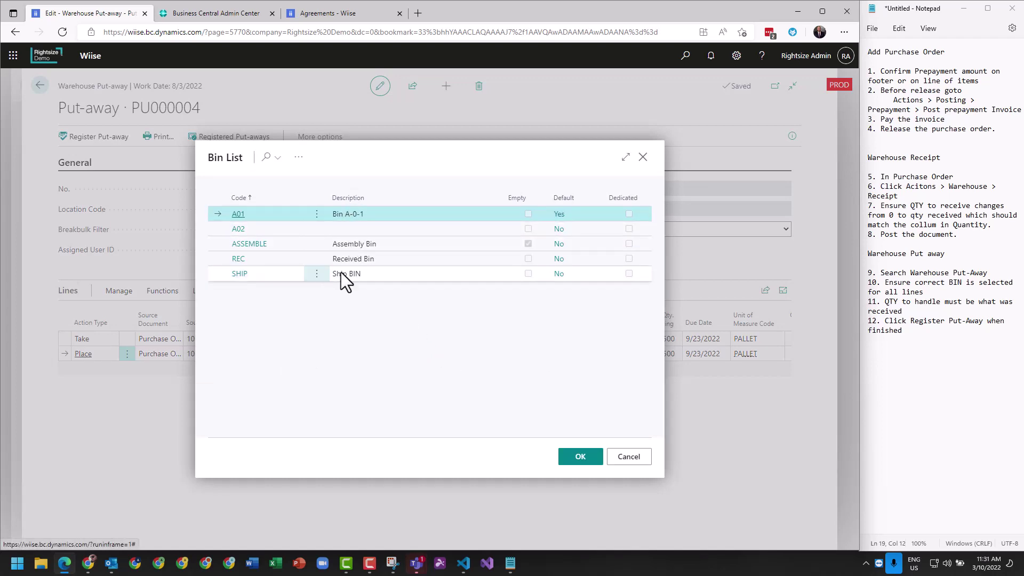
pyautogui.click(238, 229)
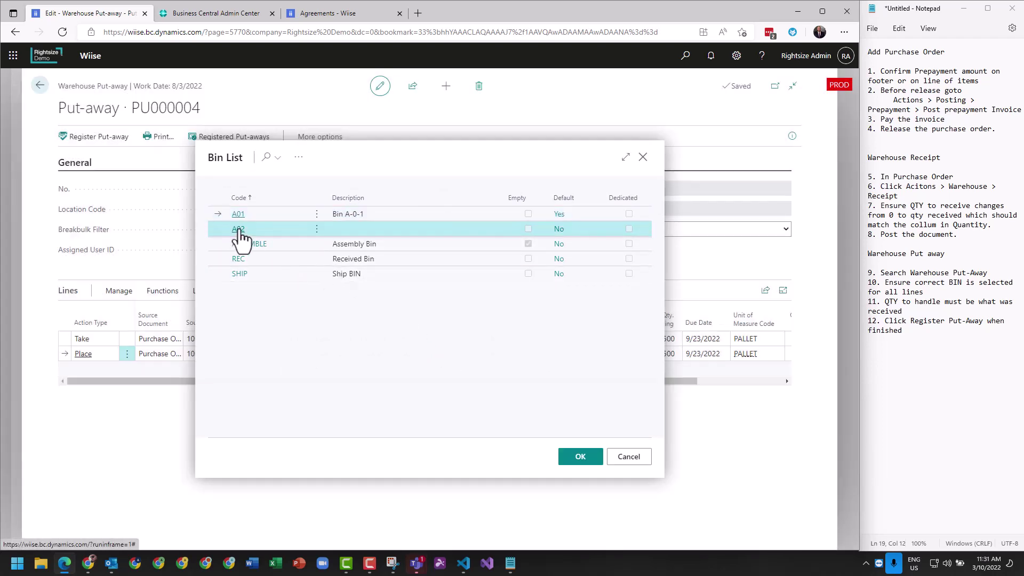
pyautogui.click(525, 353)
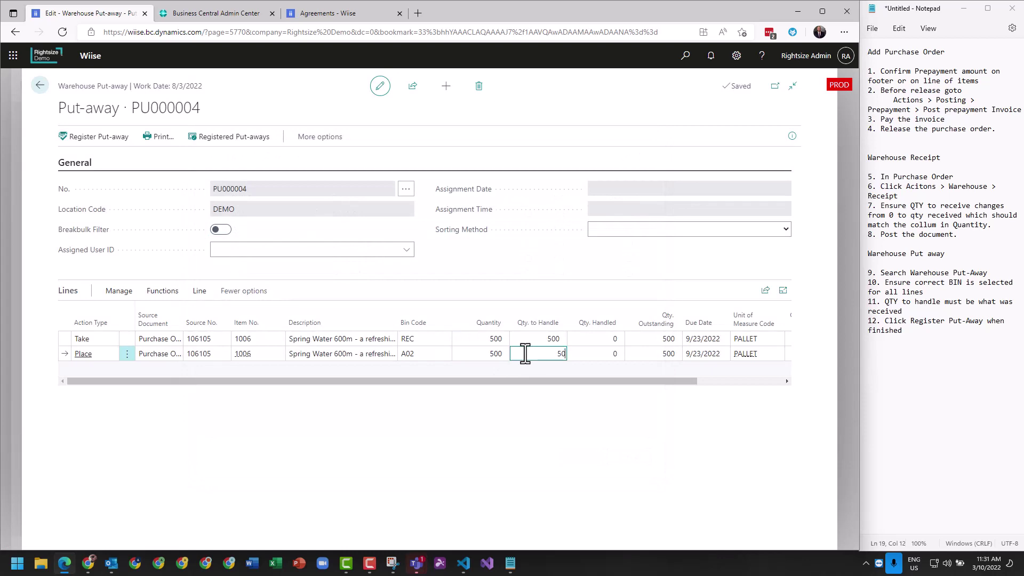
pyautogui.click(476, 264)
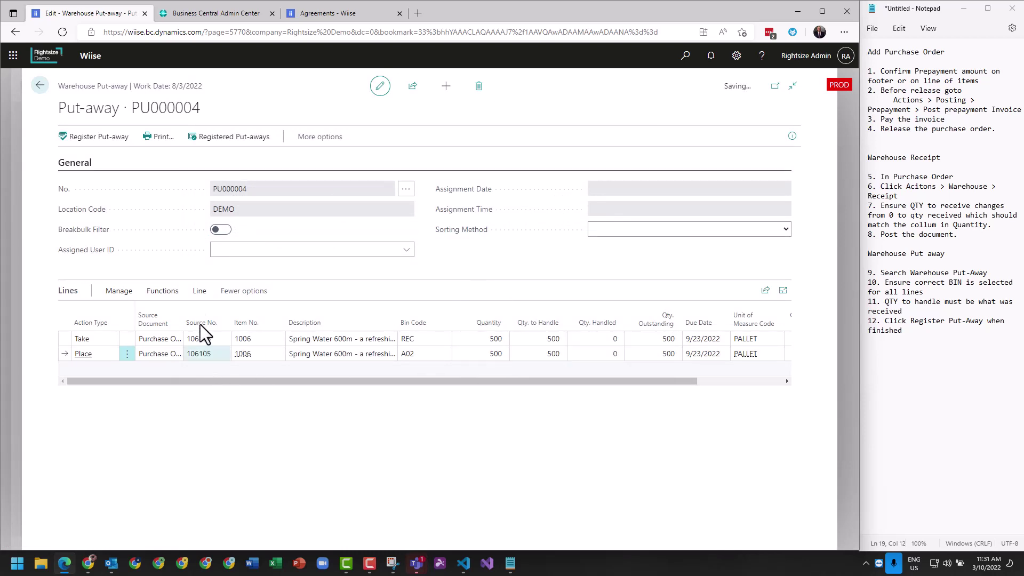
# - Reduce the Place line to 400 and split off a second Place line of 100
pyautogui.click(202, 293)
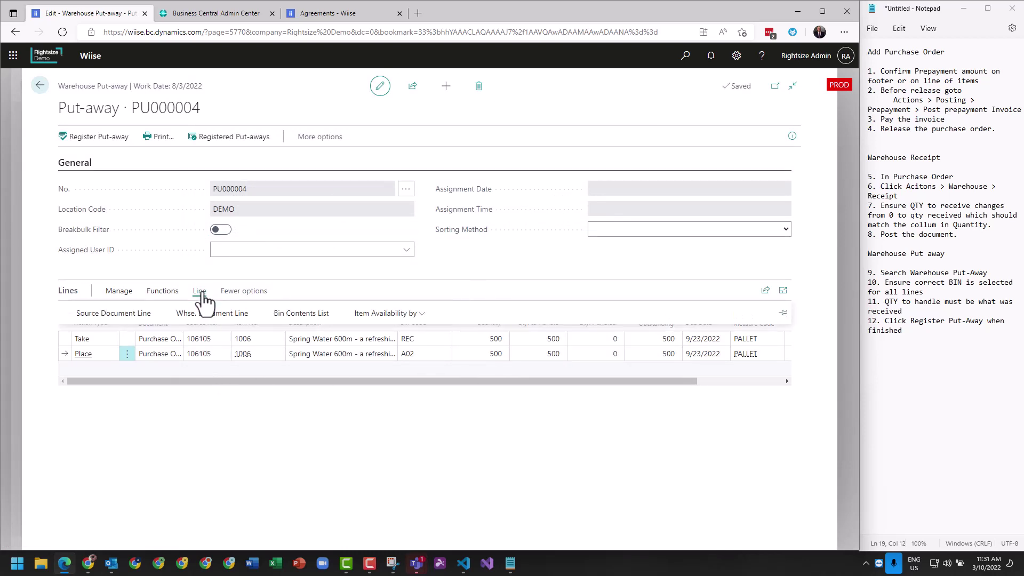
pyautogui.click(172, 292)
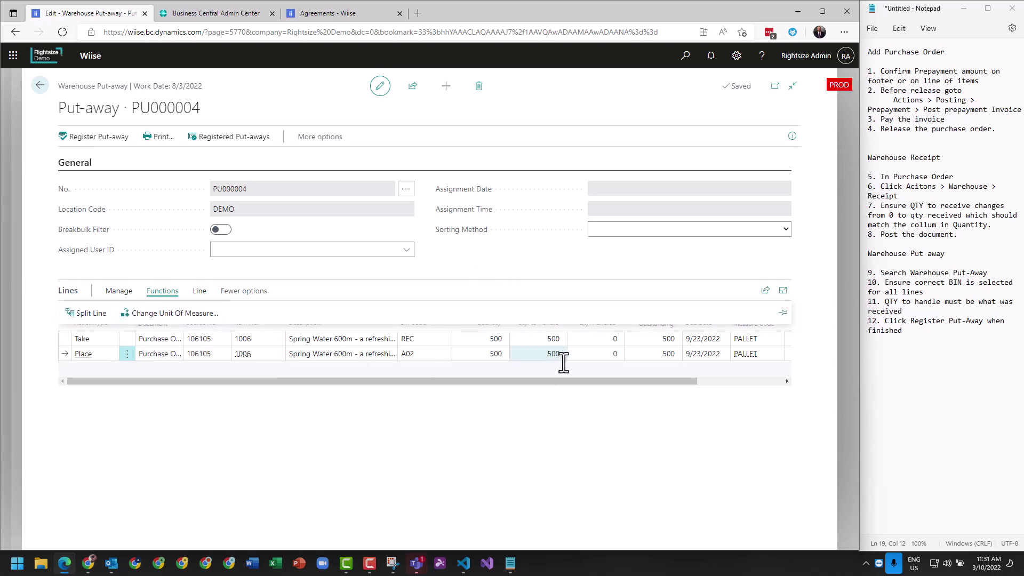
pyautogui.click(542, 356)
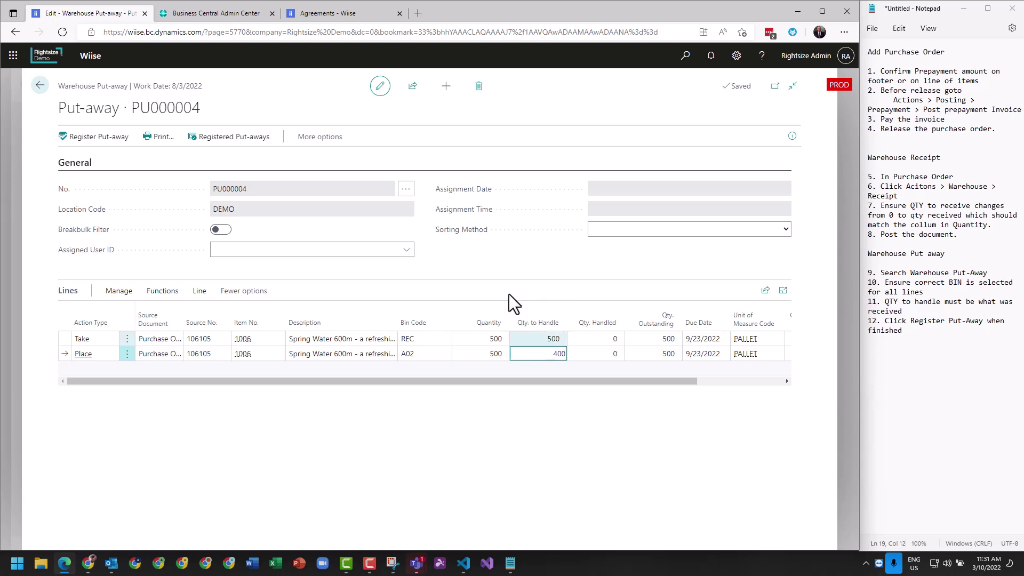
pyautogui.click(487, 289)
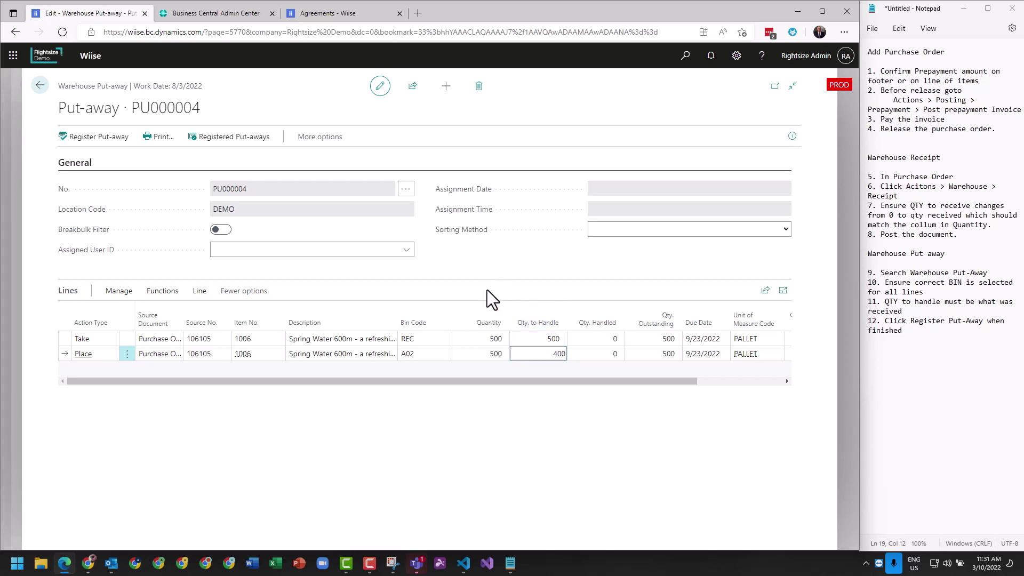
pyautogui.click(163, 292)
pyautogui.click(90, 313)
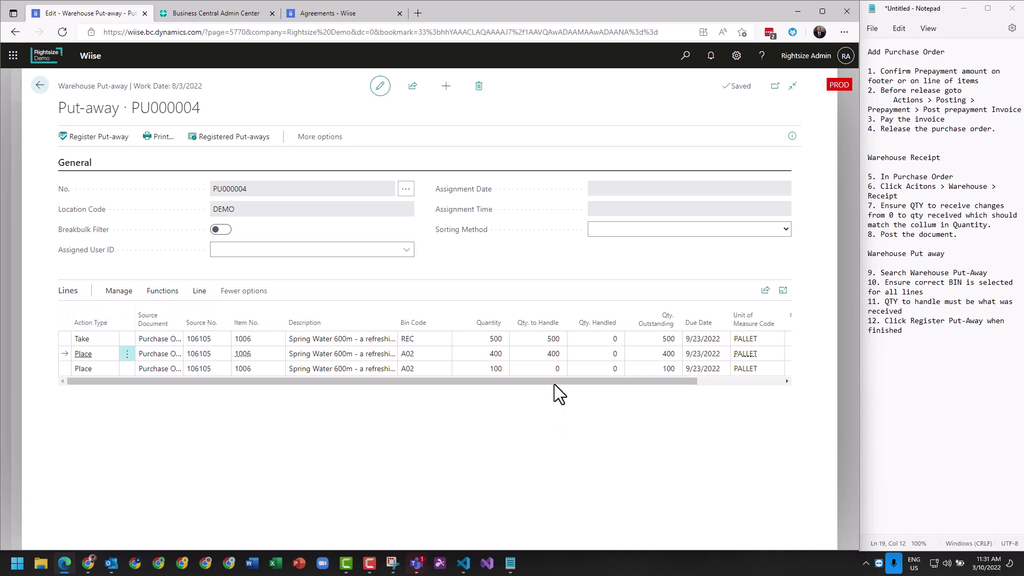
pyautogui.click(549, 369)
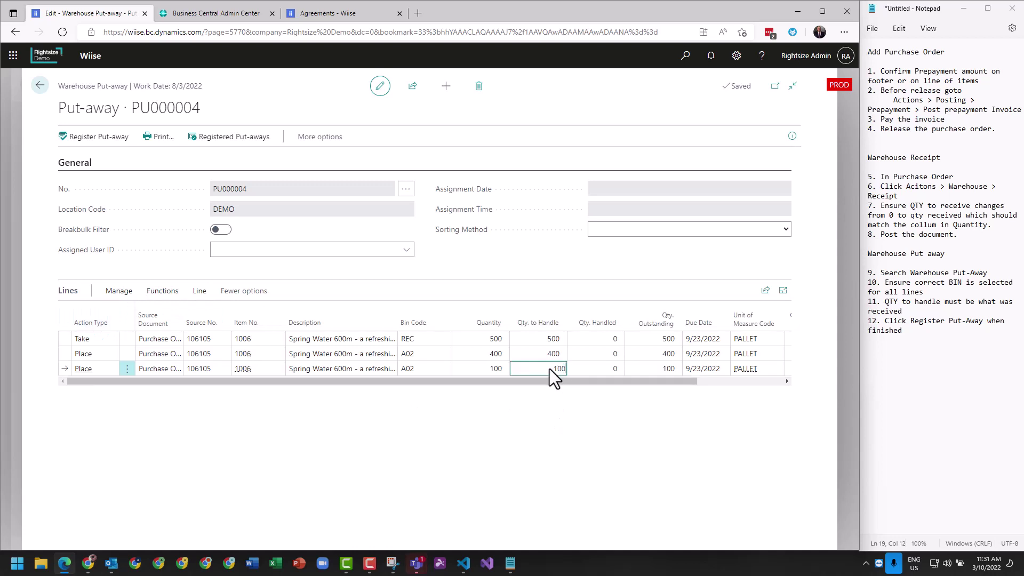
pyautogui.click(530, 277)
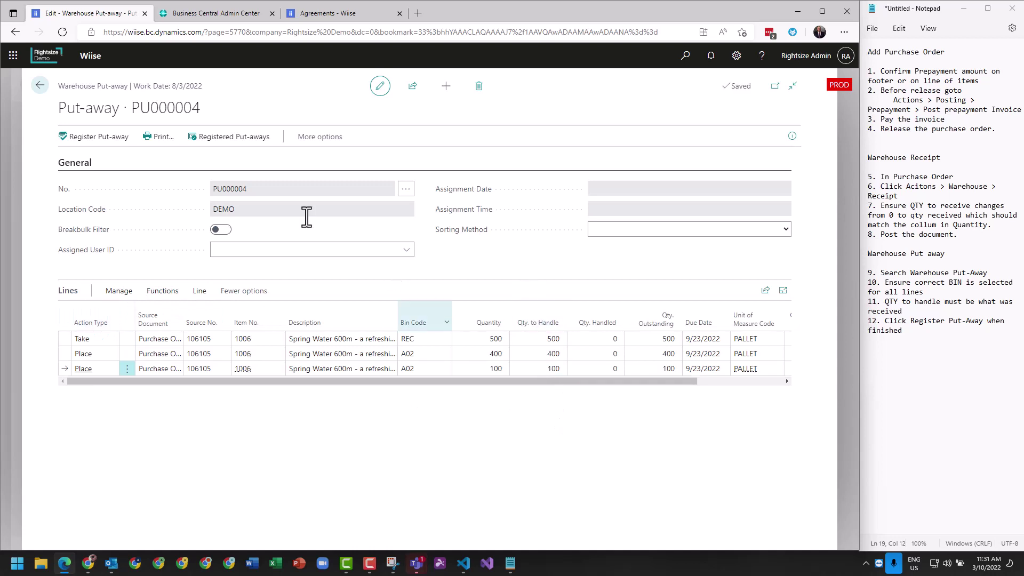
# - Register put-away PU000004 and confirm
pyautogui.click(88, 138)
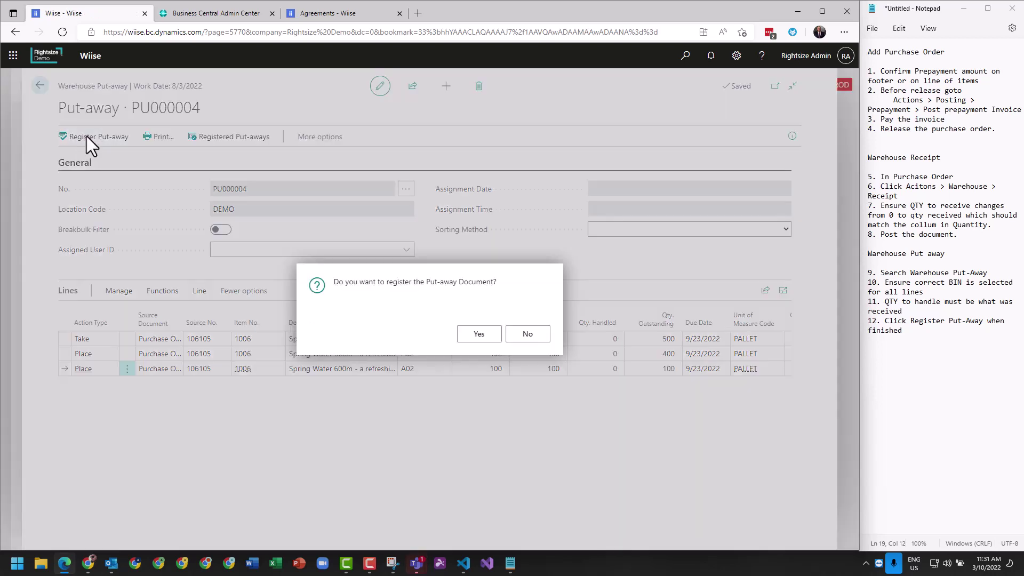
pyautogui.click(480, 335)
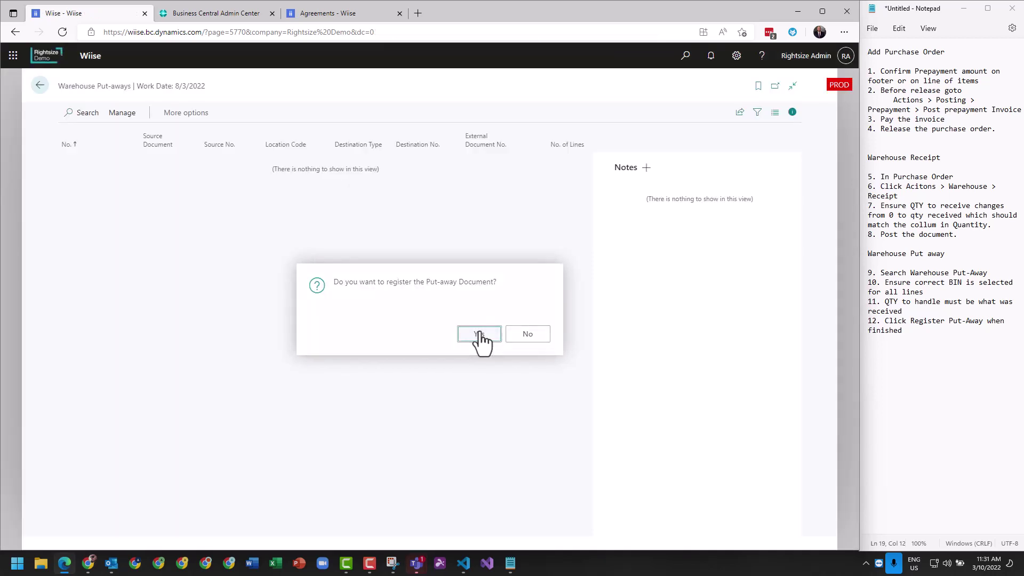
pyautogui.click(480, 336)
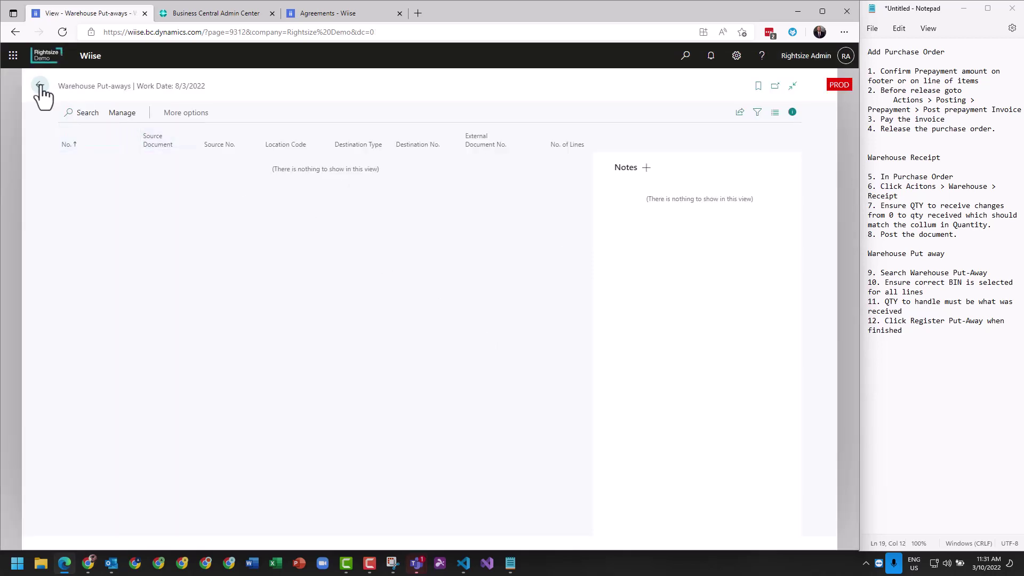